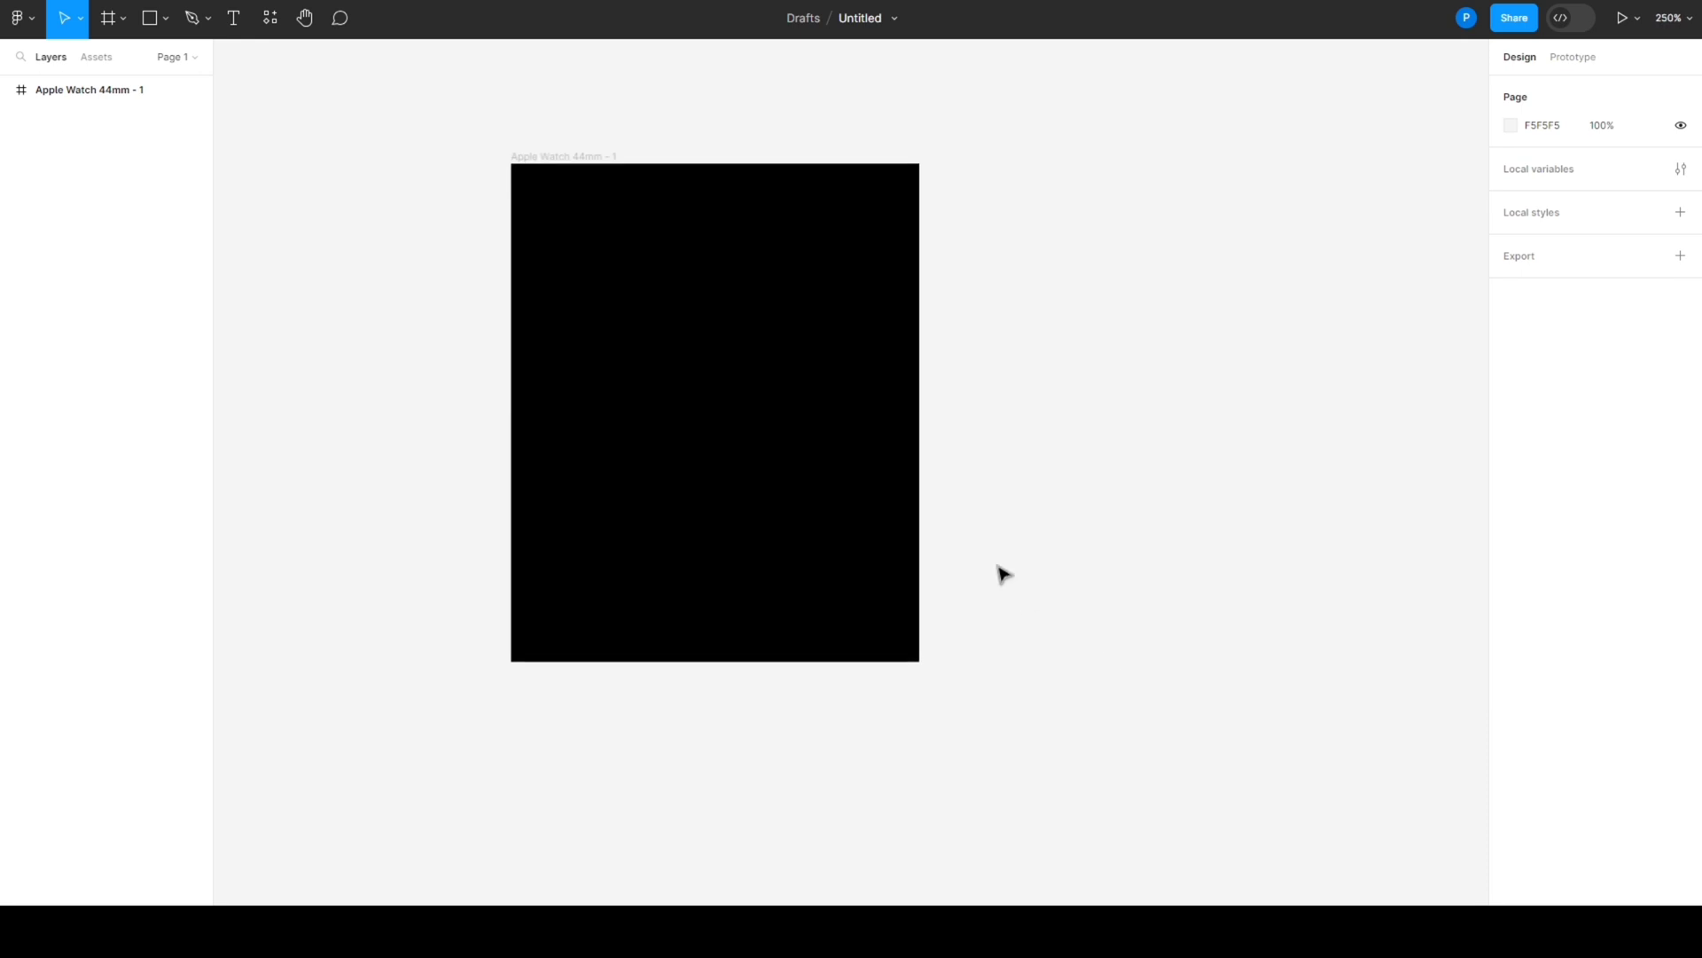
- Find the css.gg battery icon (gg:battery) with the Iconify plugin, import it beside the watch frame at height 19, and close the plugin
click(836, 532)
scroll(943, 586, up, 2)
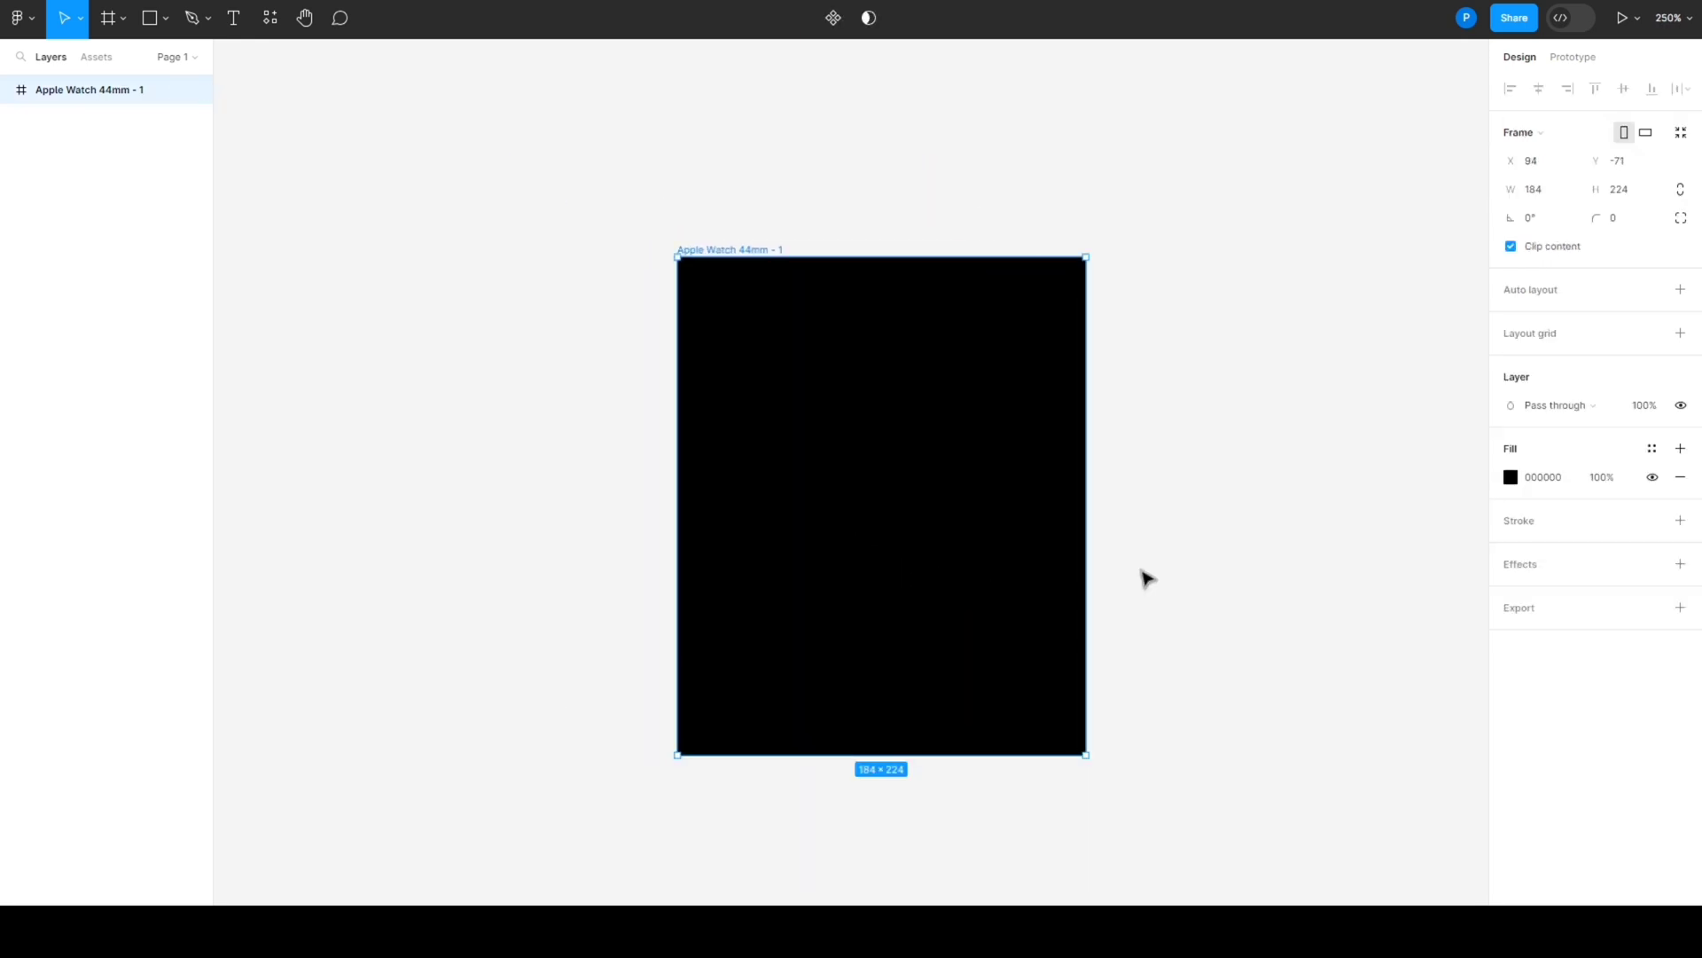
click(1167, 548)
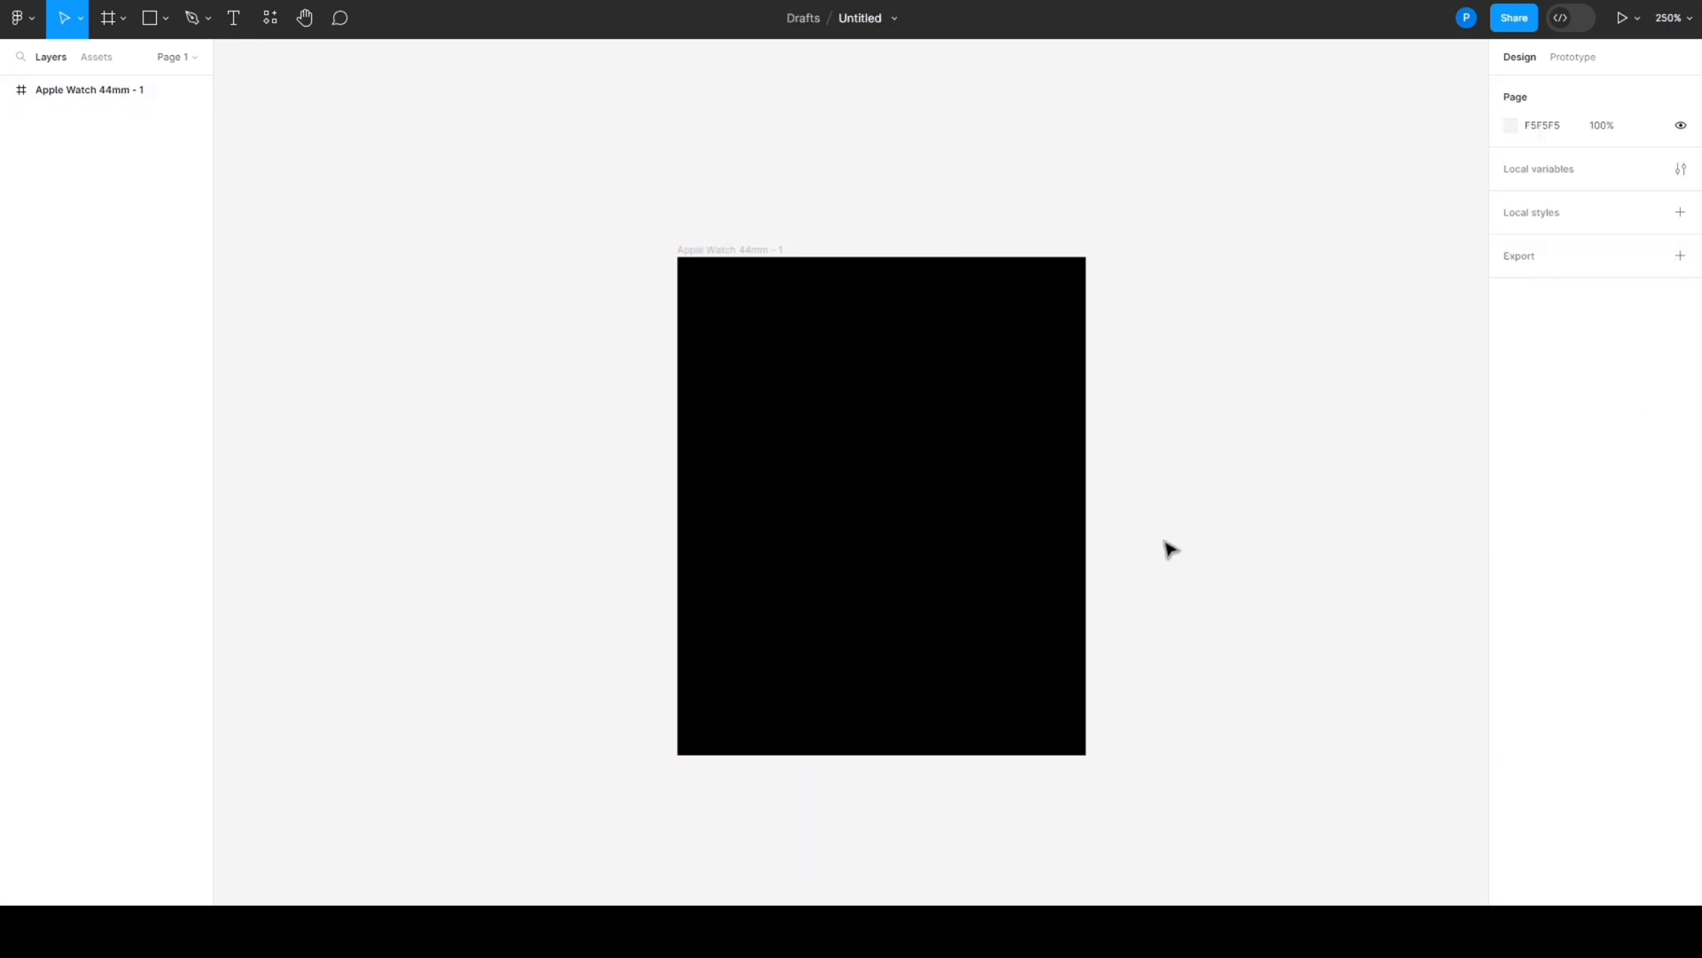
right_click(1155, 357)
mouse_move(1224, 509)
click(1381, 530)
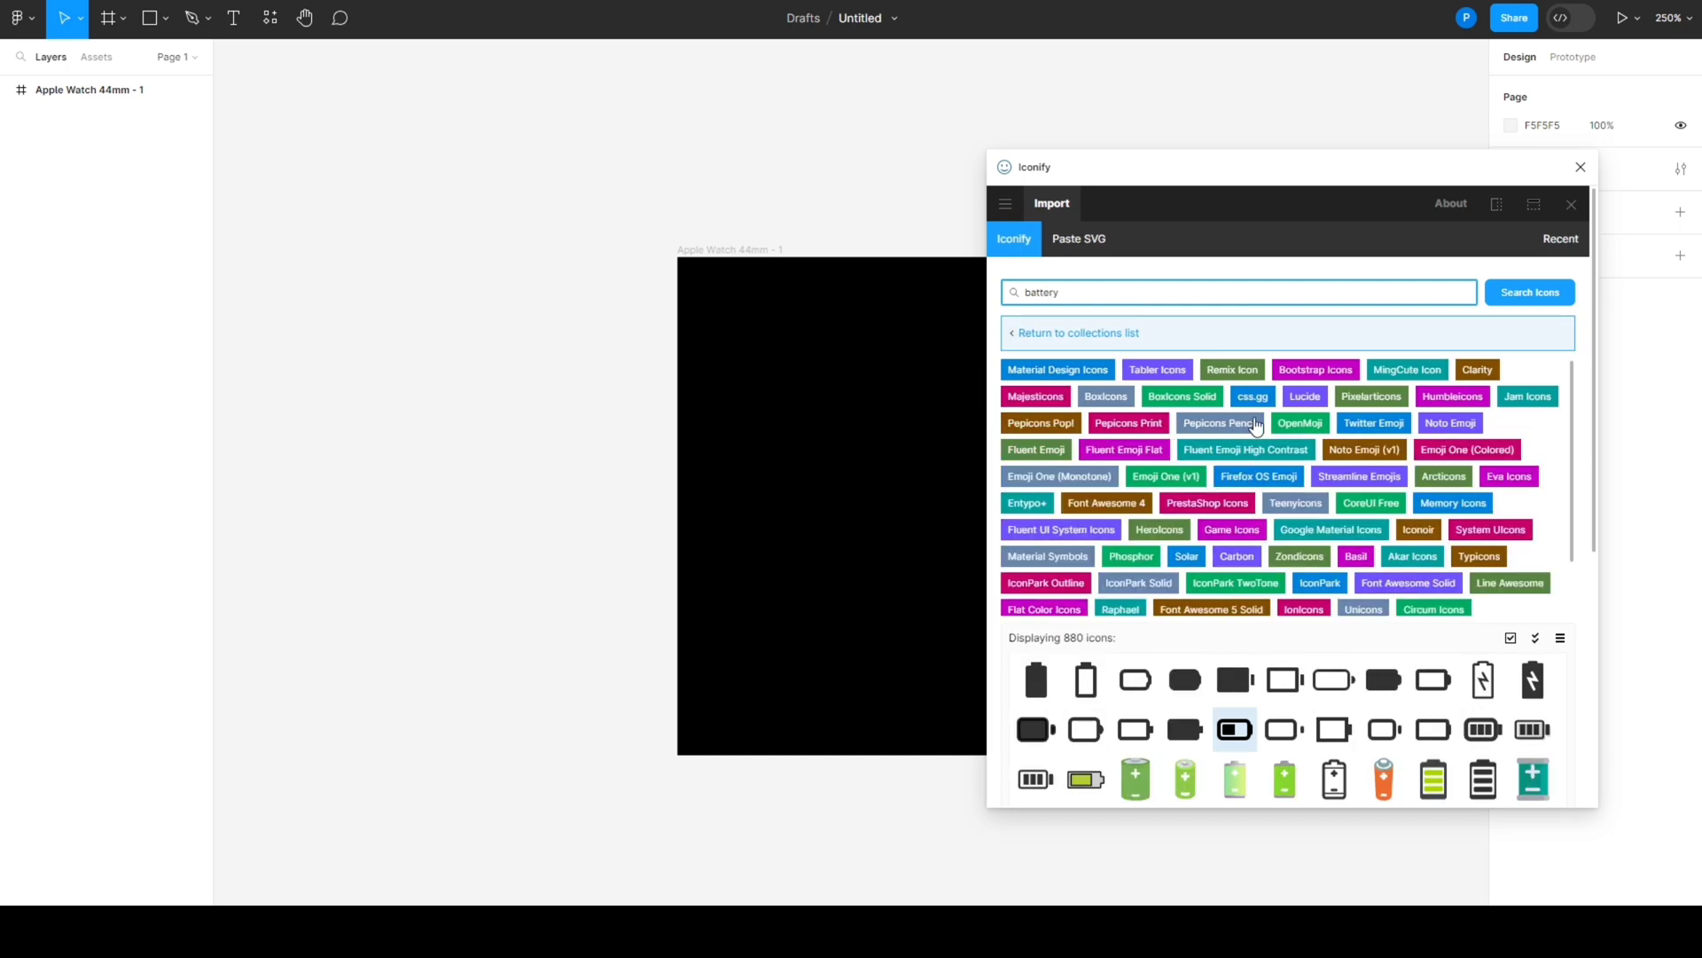
scroll(1332, 585, down, 1)
click(1232, 727)
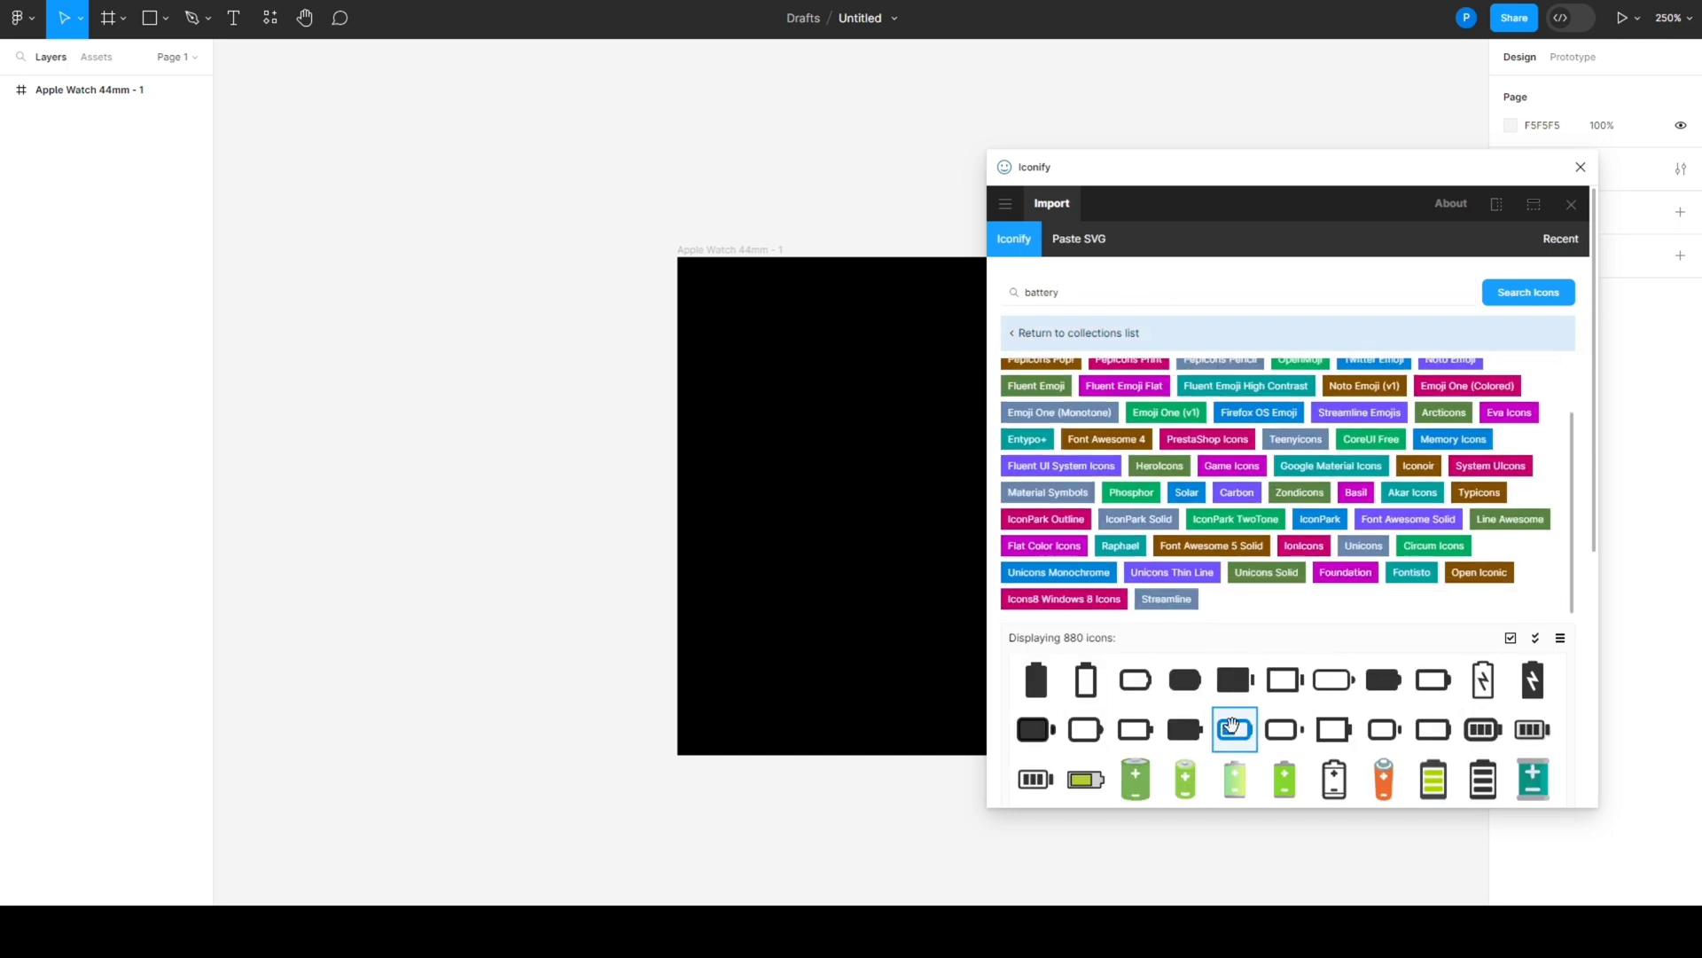
scroll(1226, 726, down, 5)
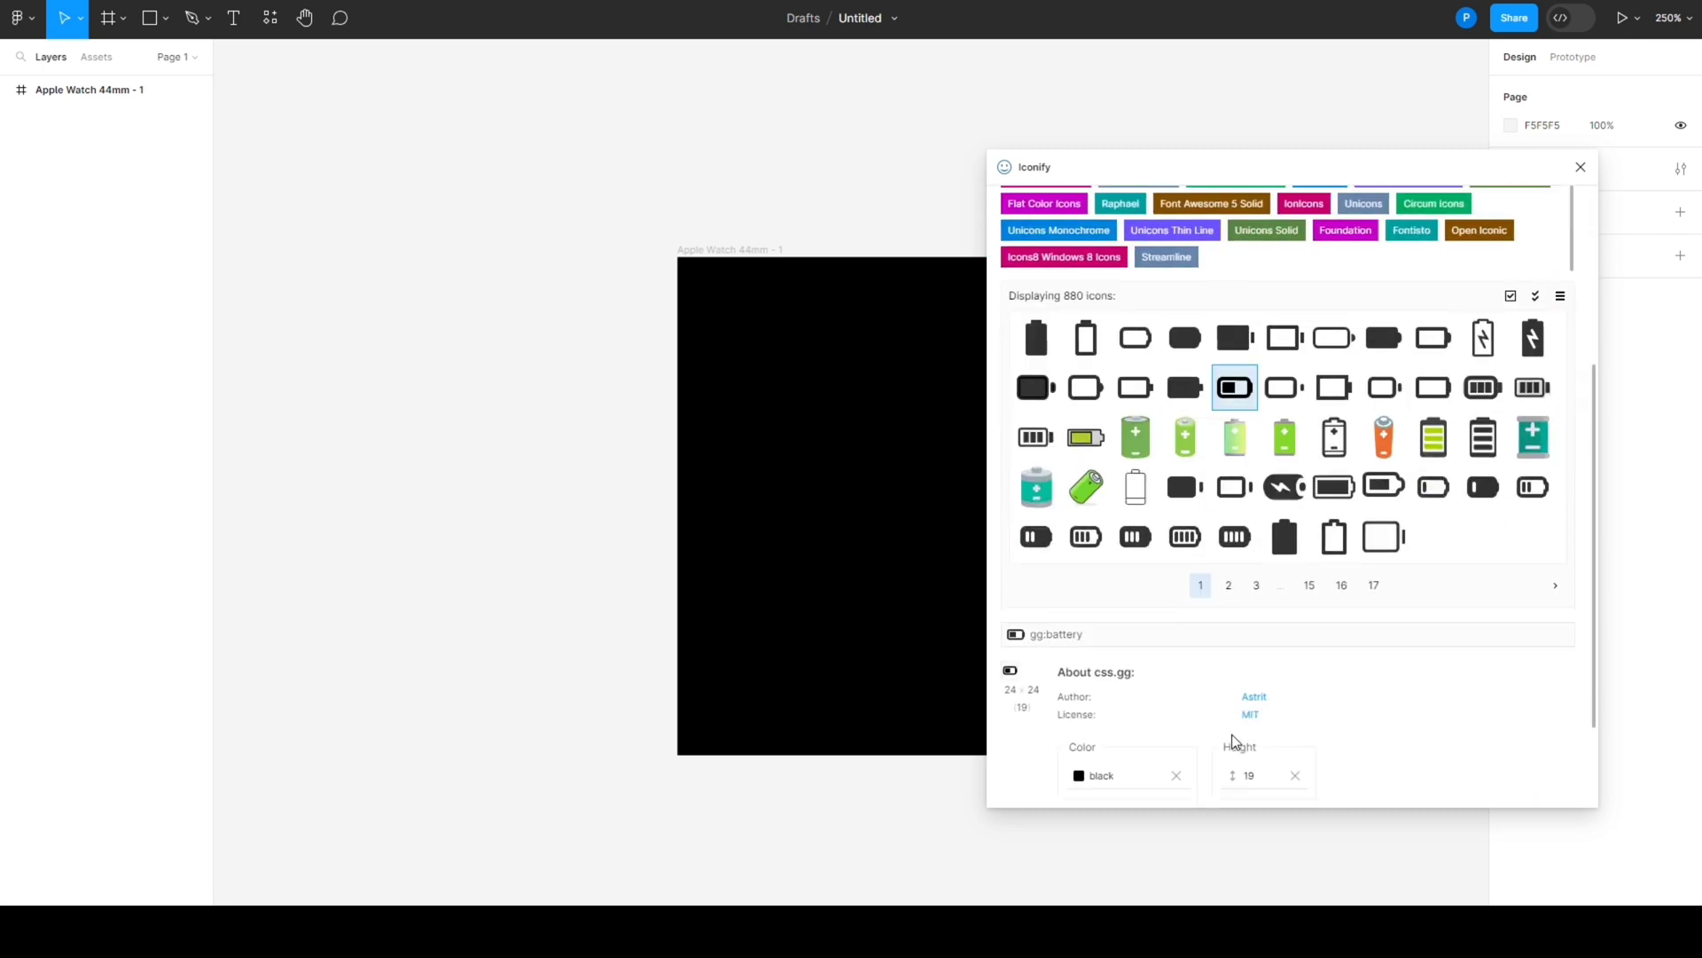
click(1305, 780)
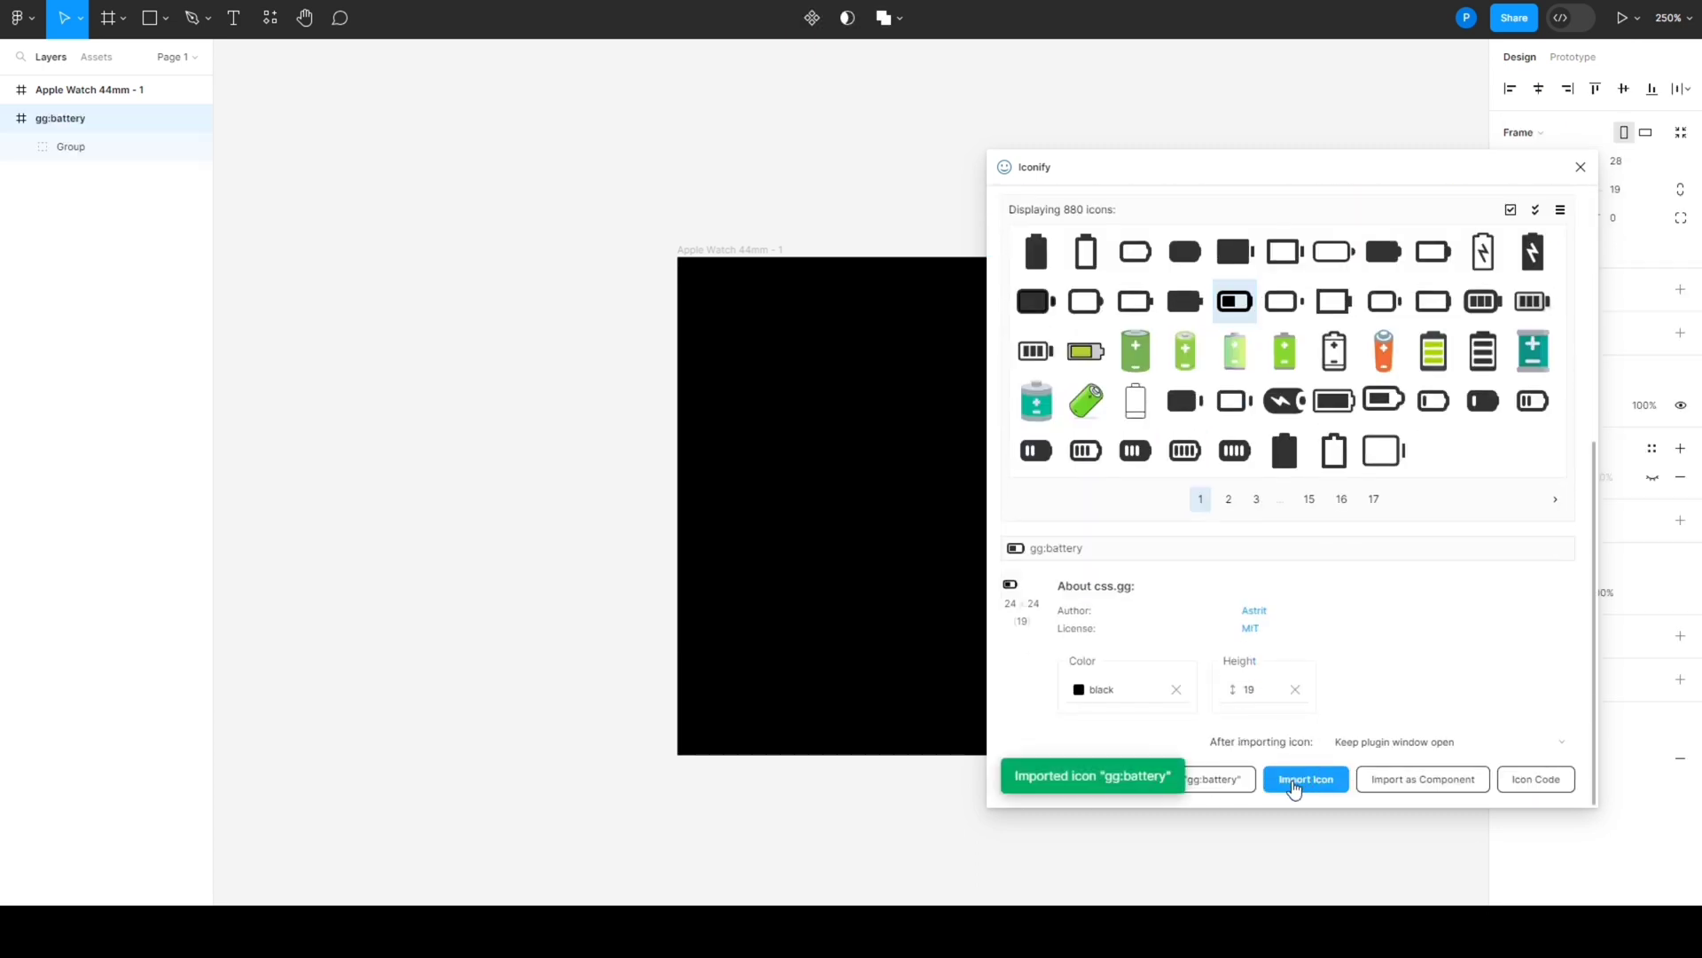
click(1580, 168)
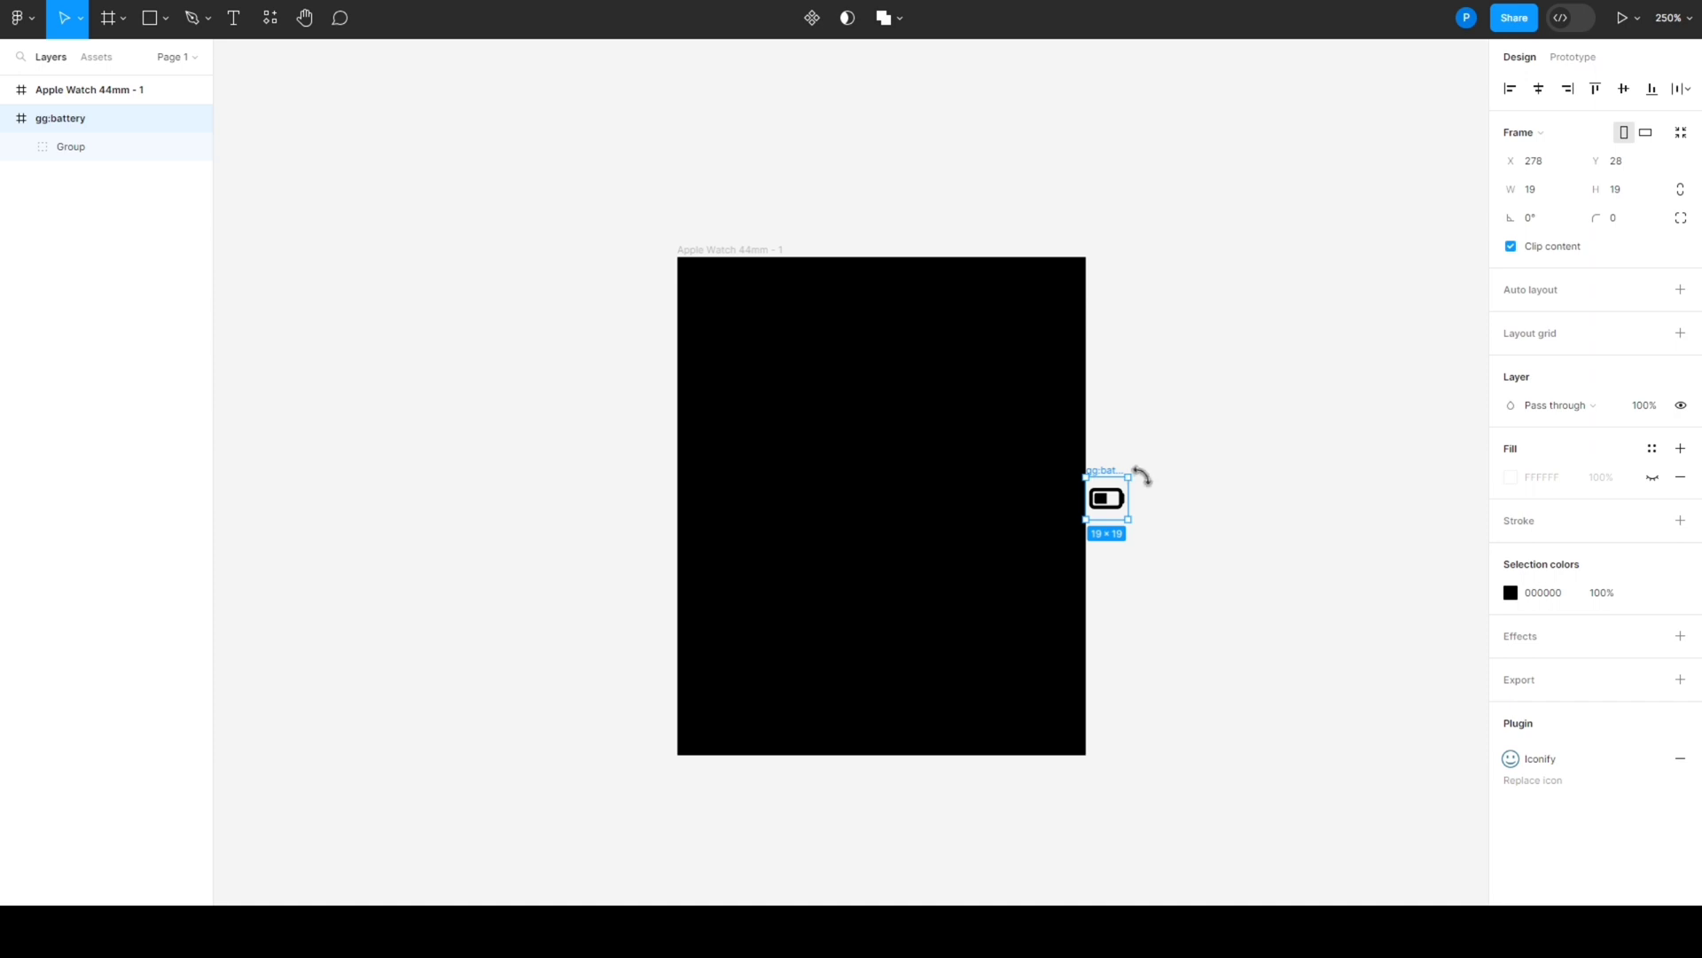
- Rotate the battery icon about 180° and change its colour to white (FFFFFF)
drag(1142, 477, 1064, 528)
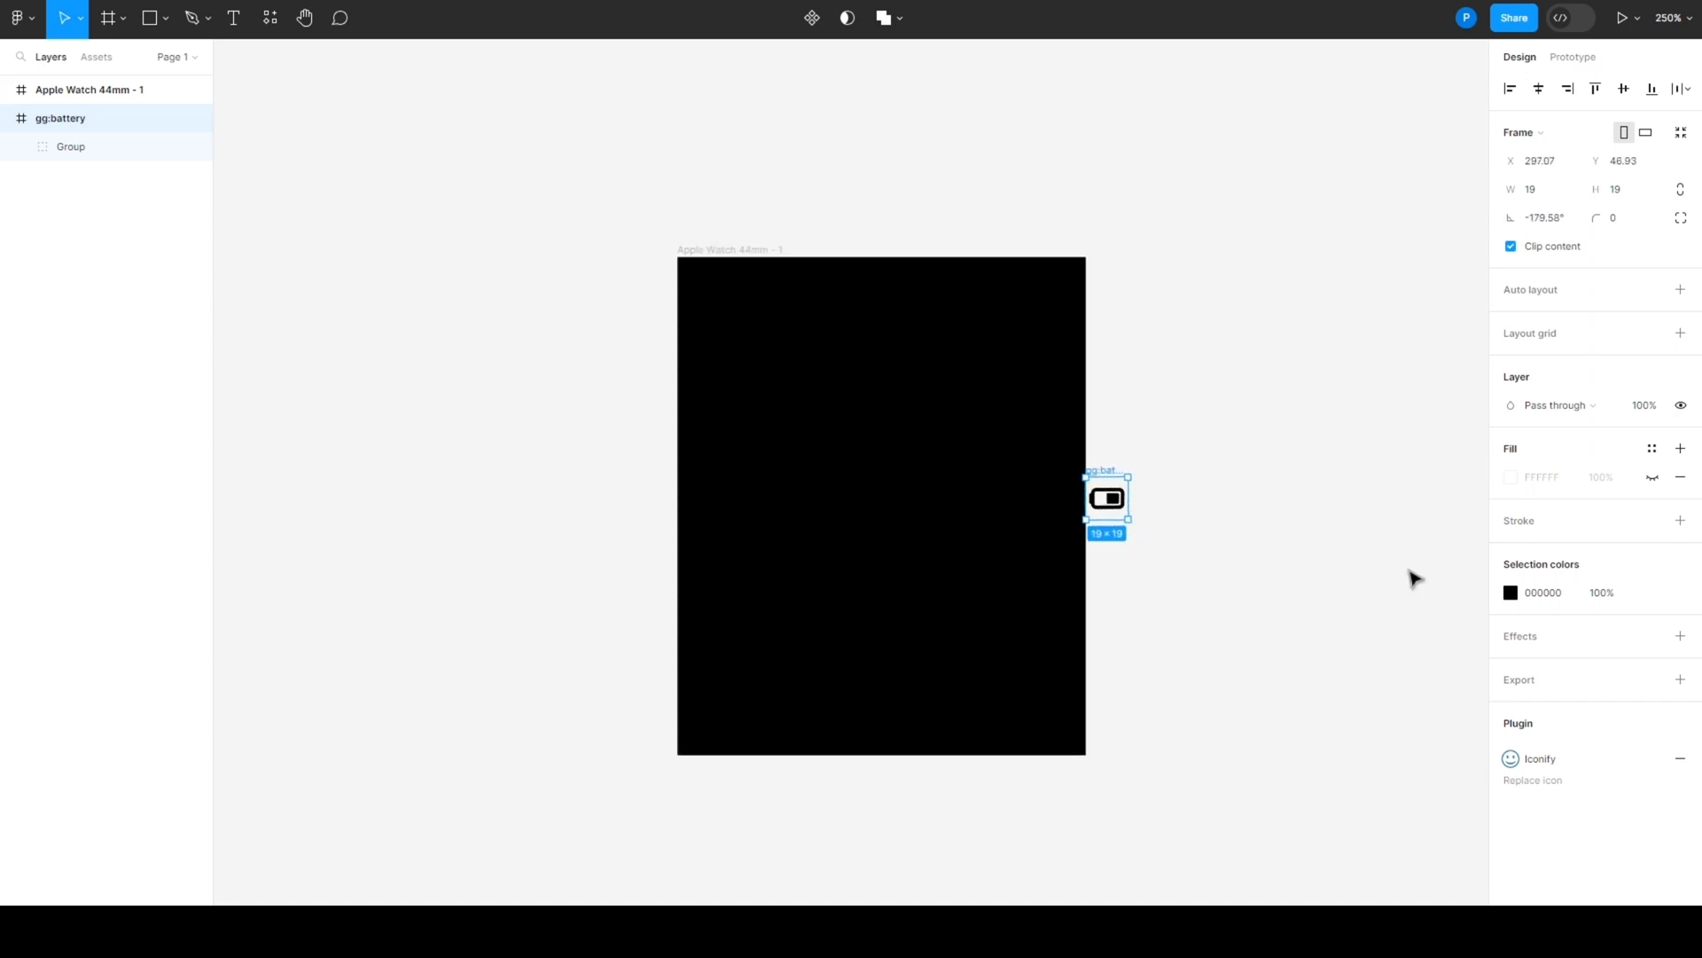
click(1511, 594)
drag(1403, 553, 1275, 495)
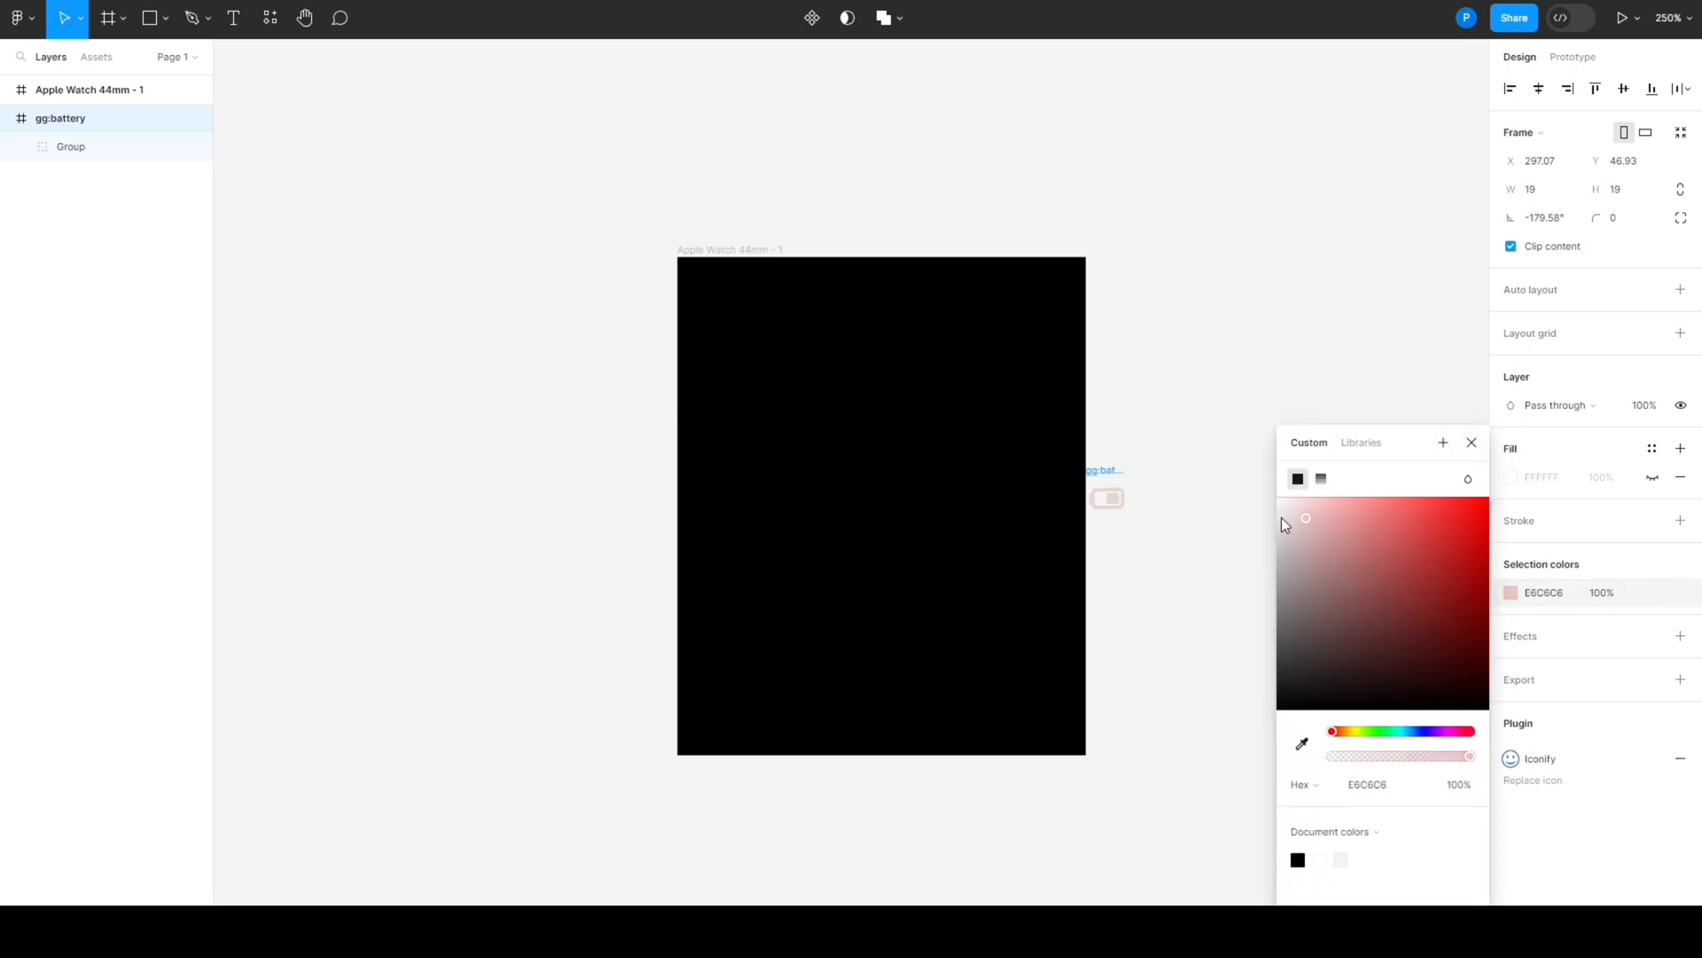
click(1157, 493)
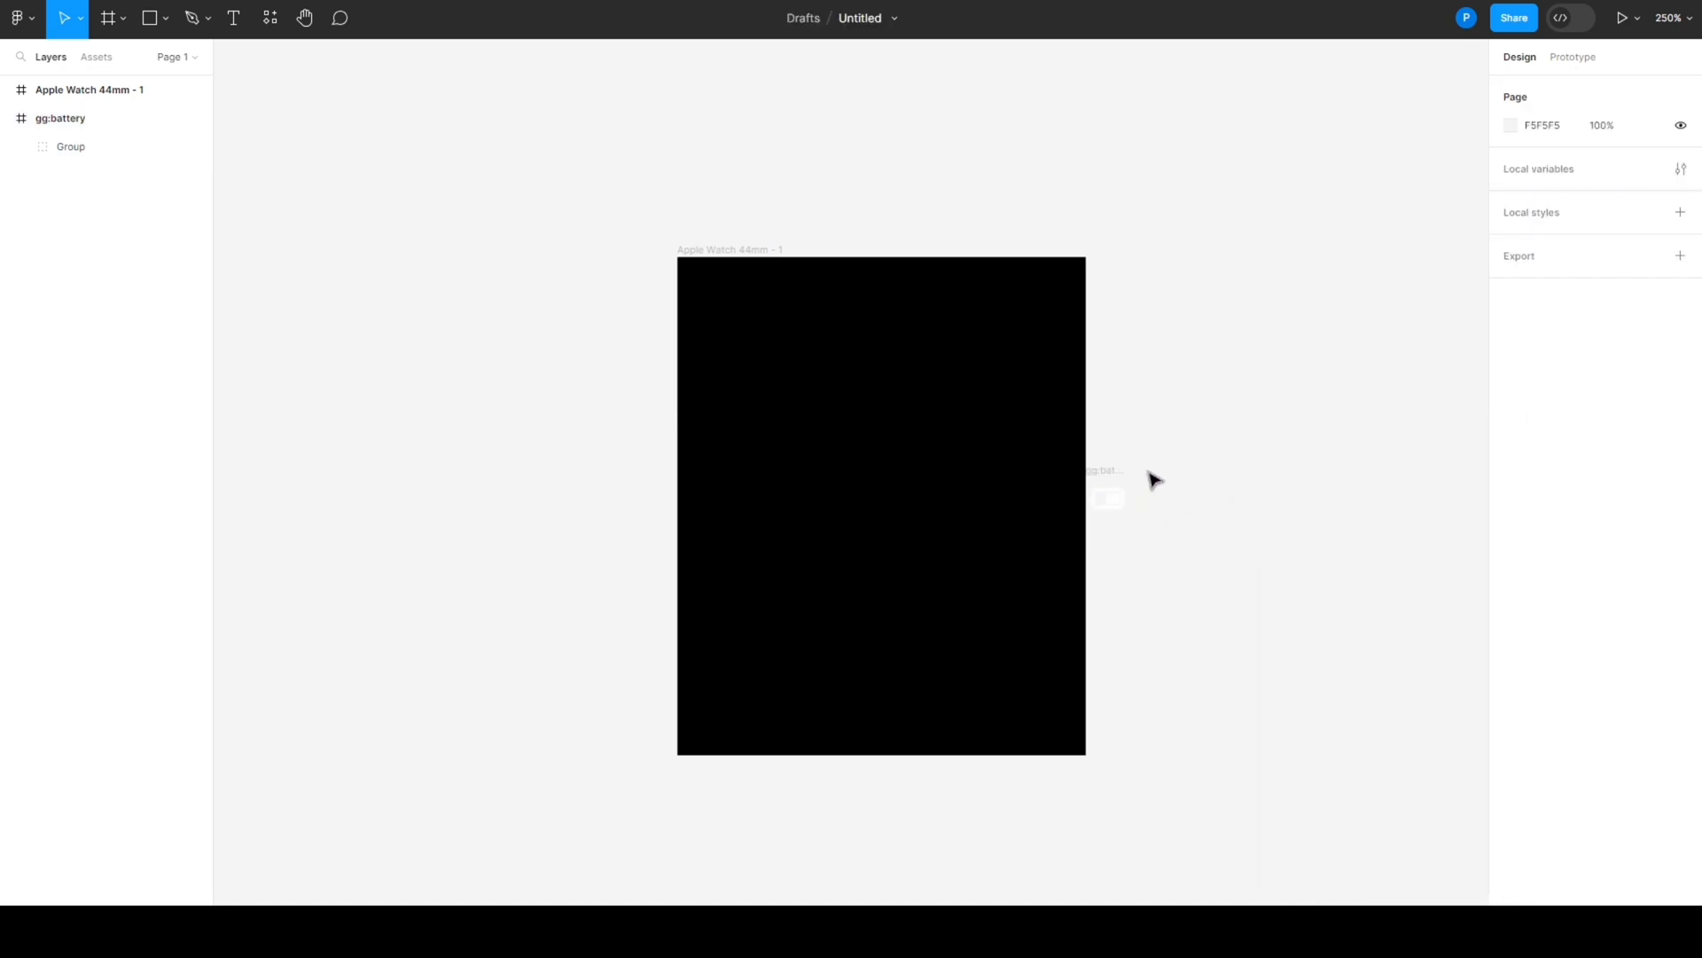
- Move the white battery graphic into the upper-right corner of the Apple Watch frame
click(1106, 498)
drag(1084, 469, 1043, 310)
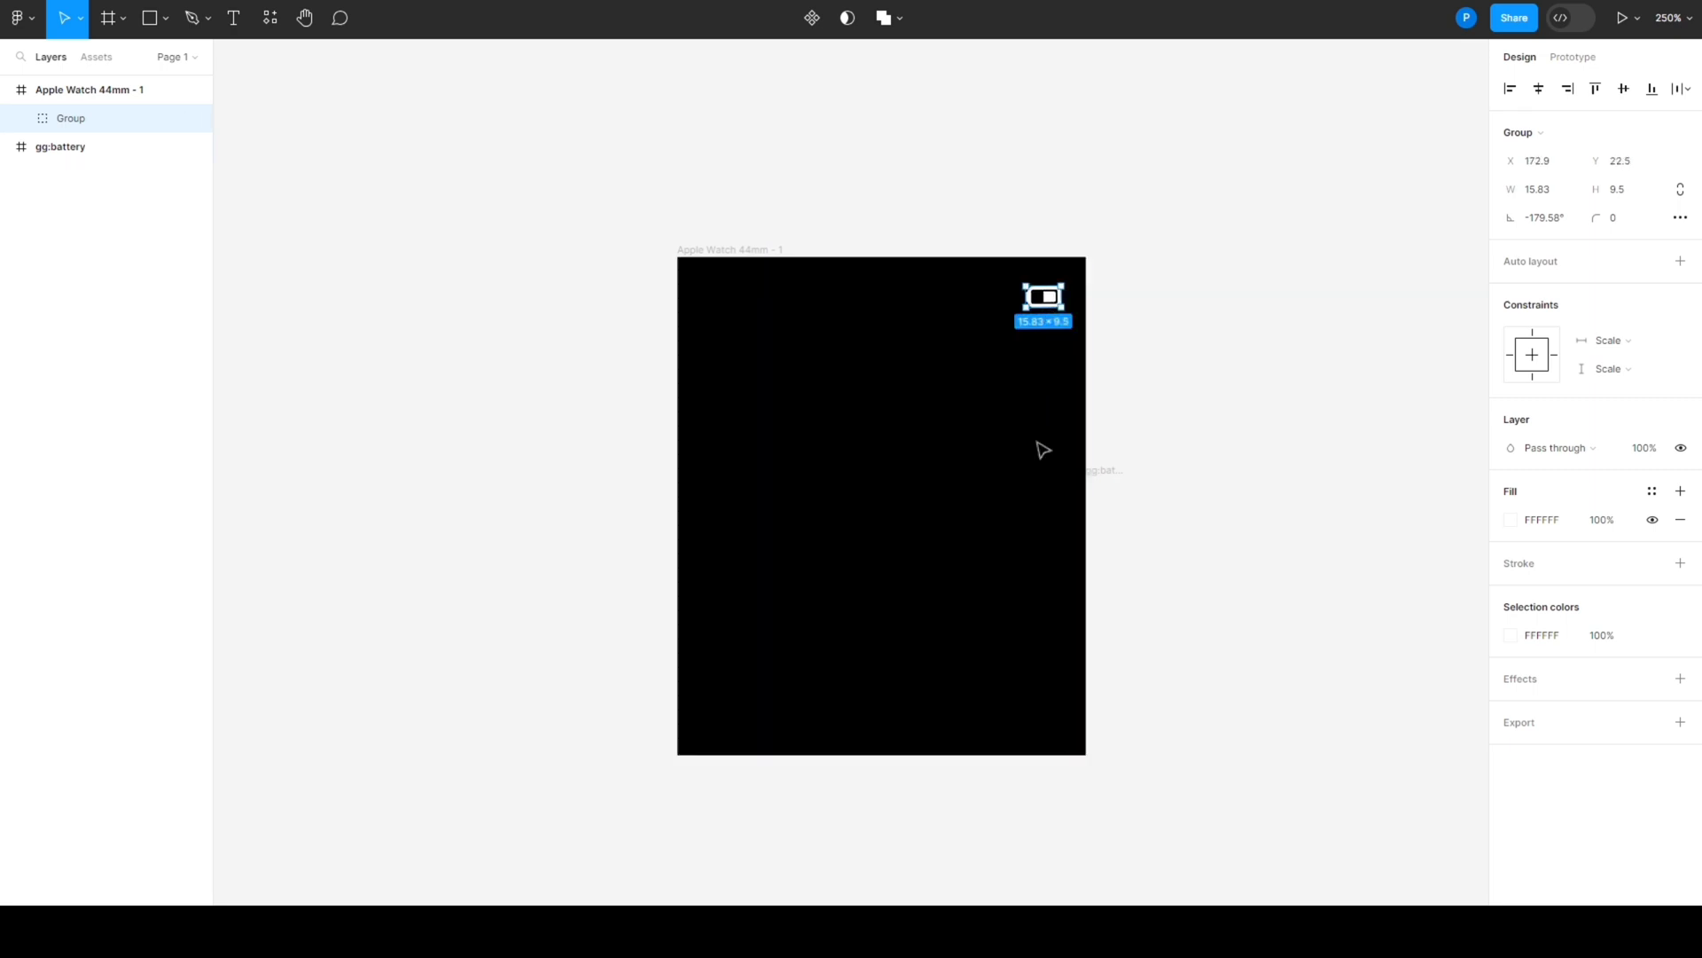
click(830, 426)
- Set the corner radius of the Apple Watch frame to 20
click(752, 250)
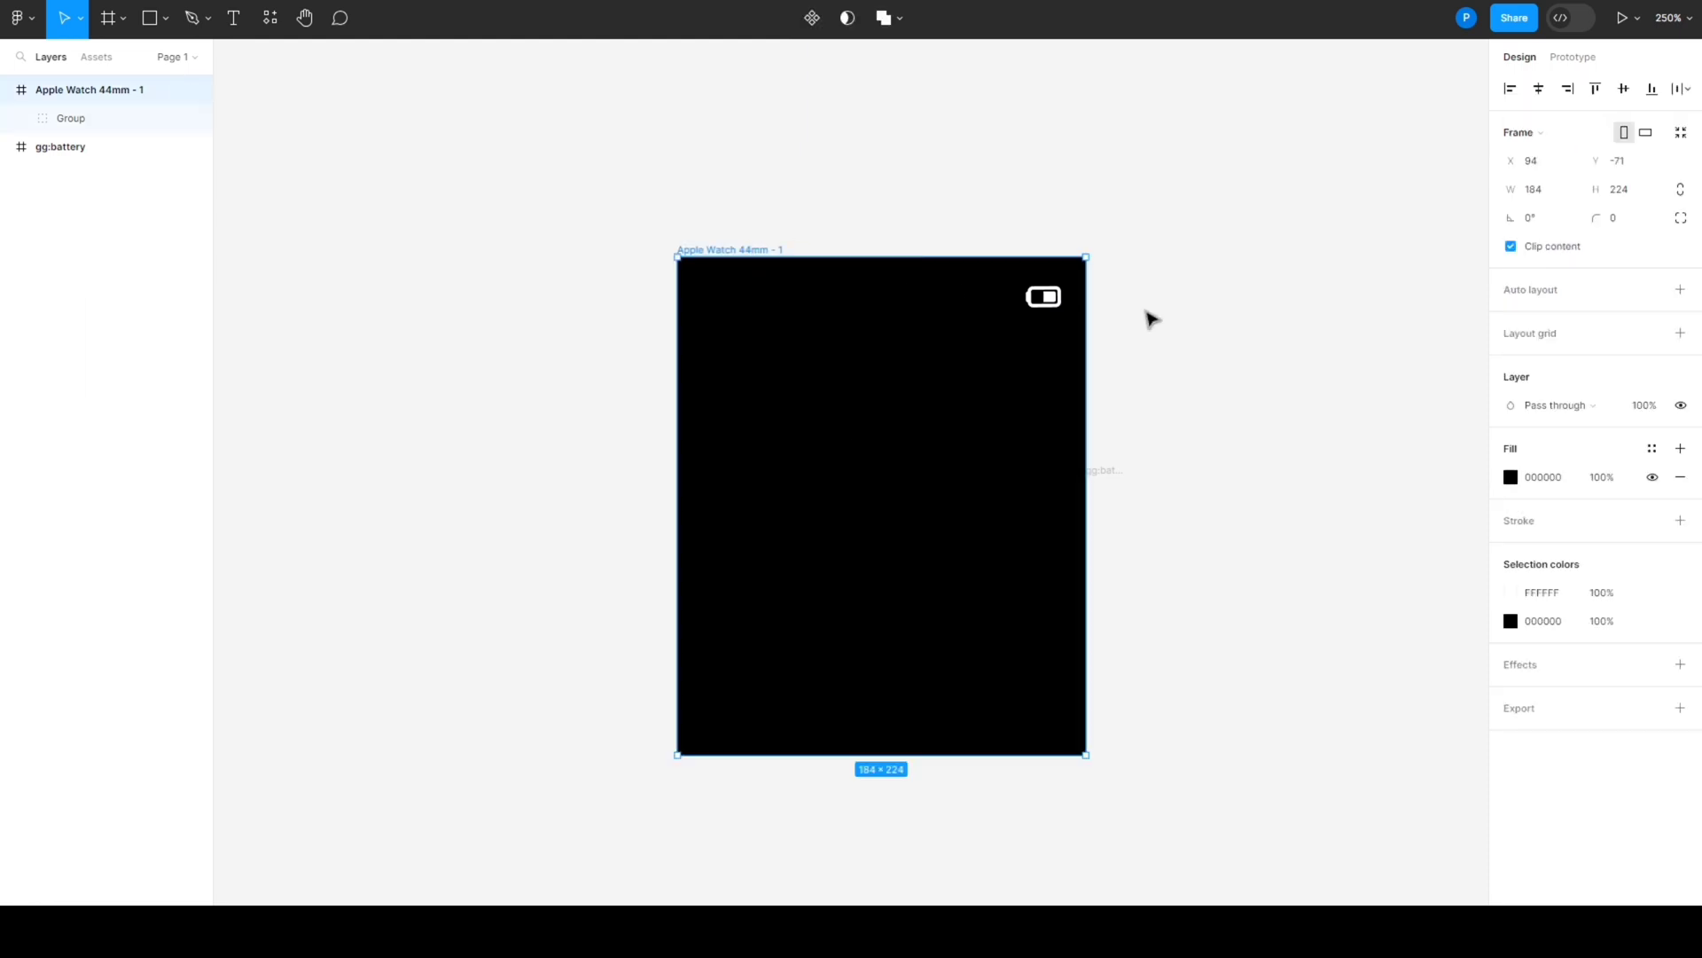
click(1623, 222)
key(Return)
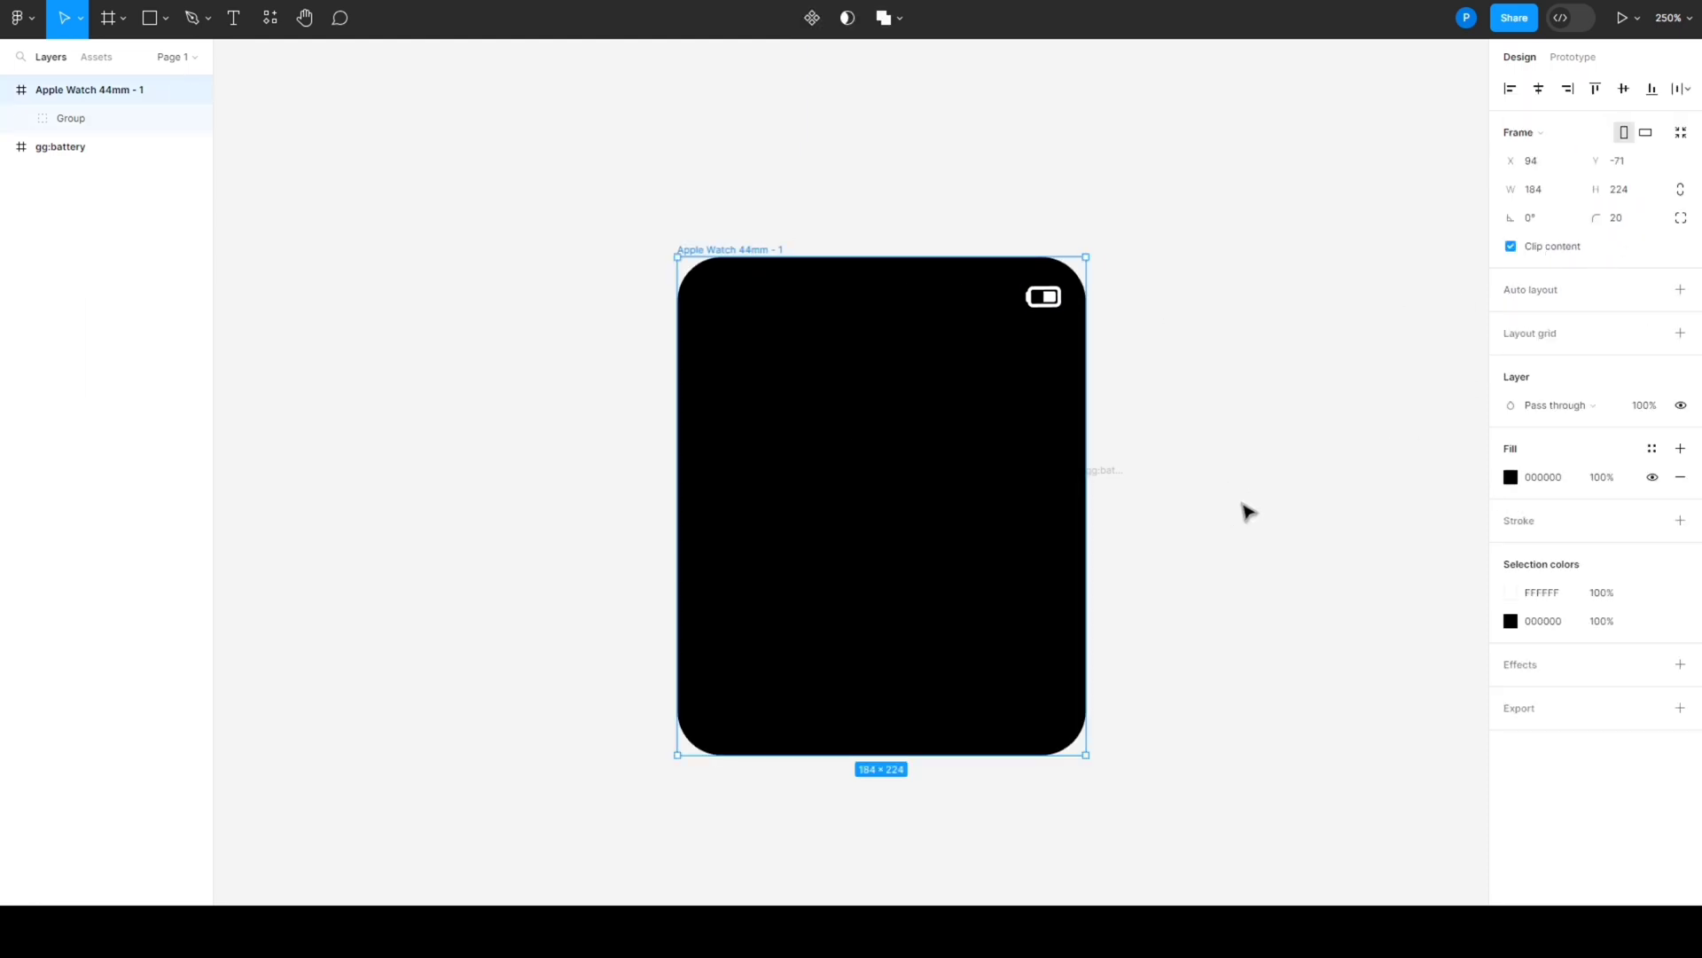
- Nudge the Apple Watch frame to X 90 and shift the battery icon slightly left inside it, to X 168.9
key(Left)
key(Left)
key(Left)
key(Left)
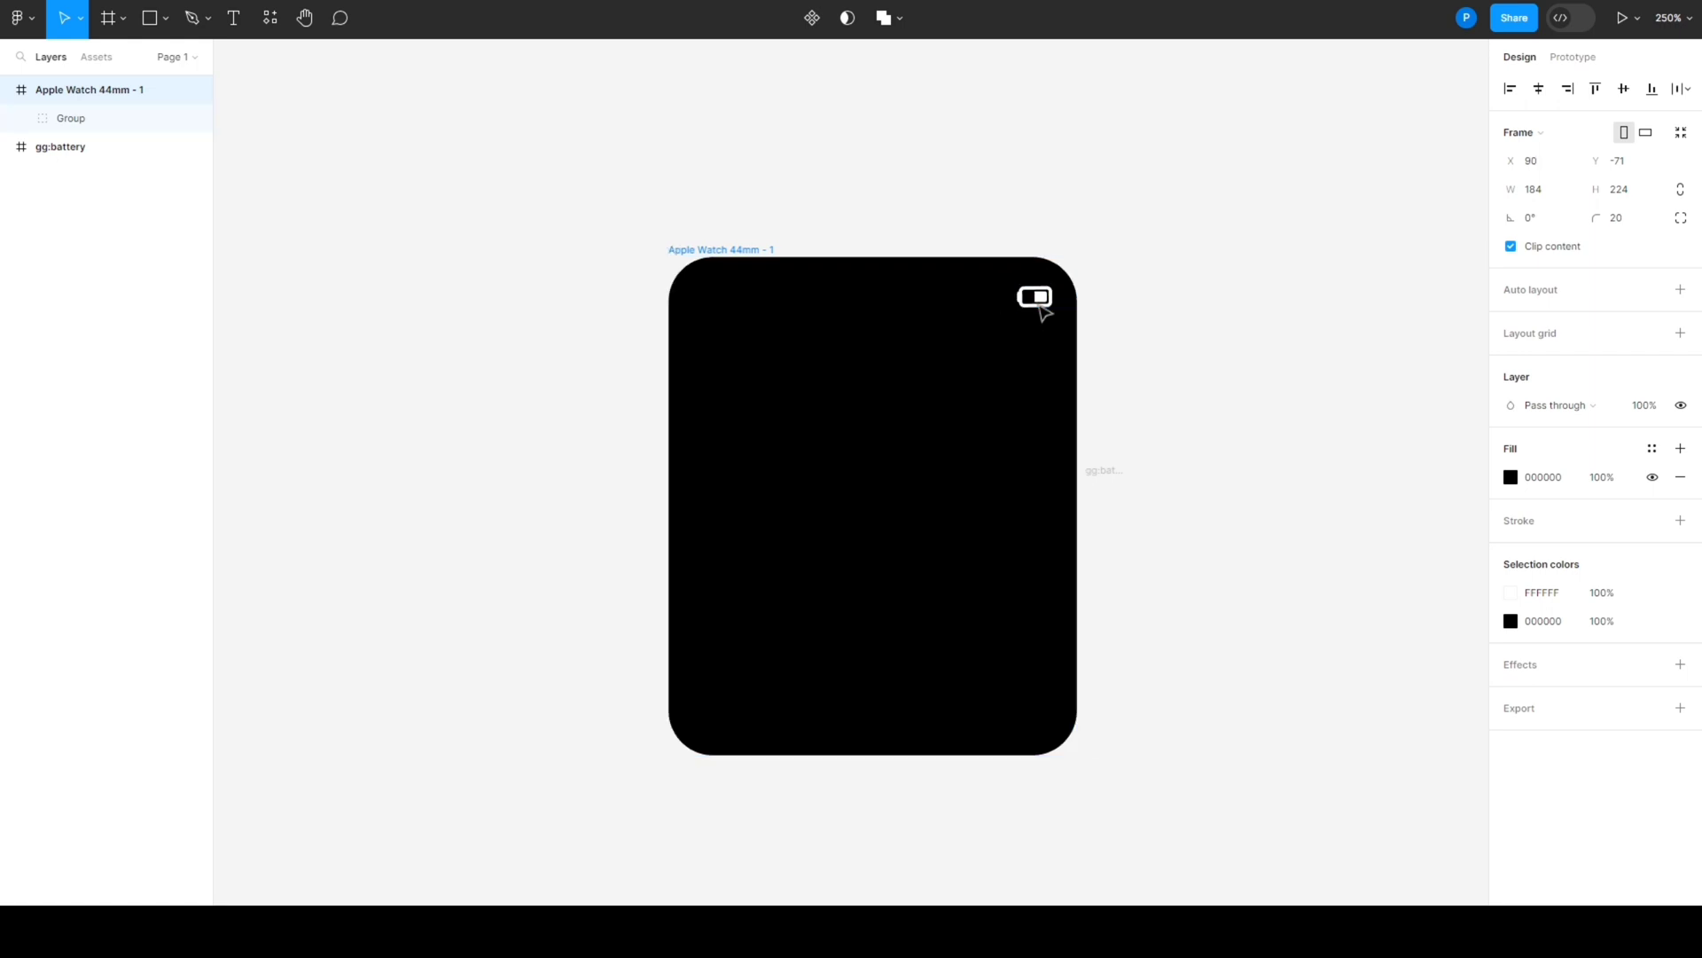
drag(1043, 312, 1030, 307)
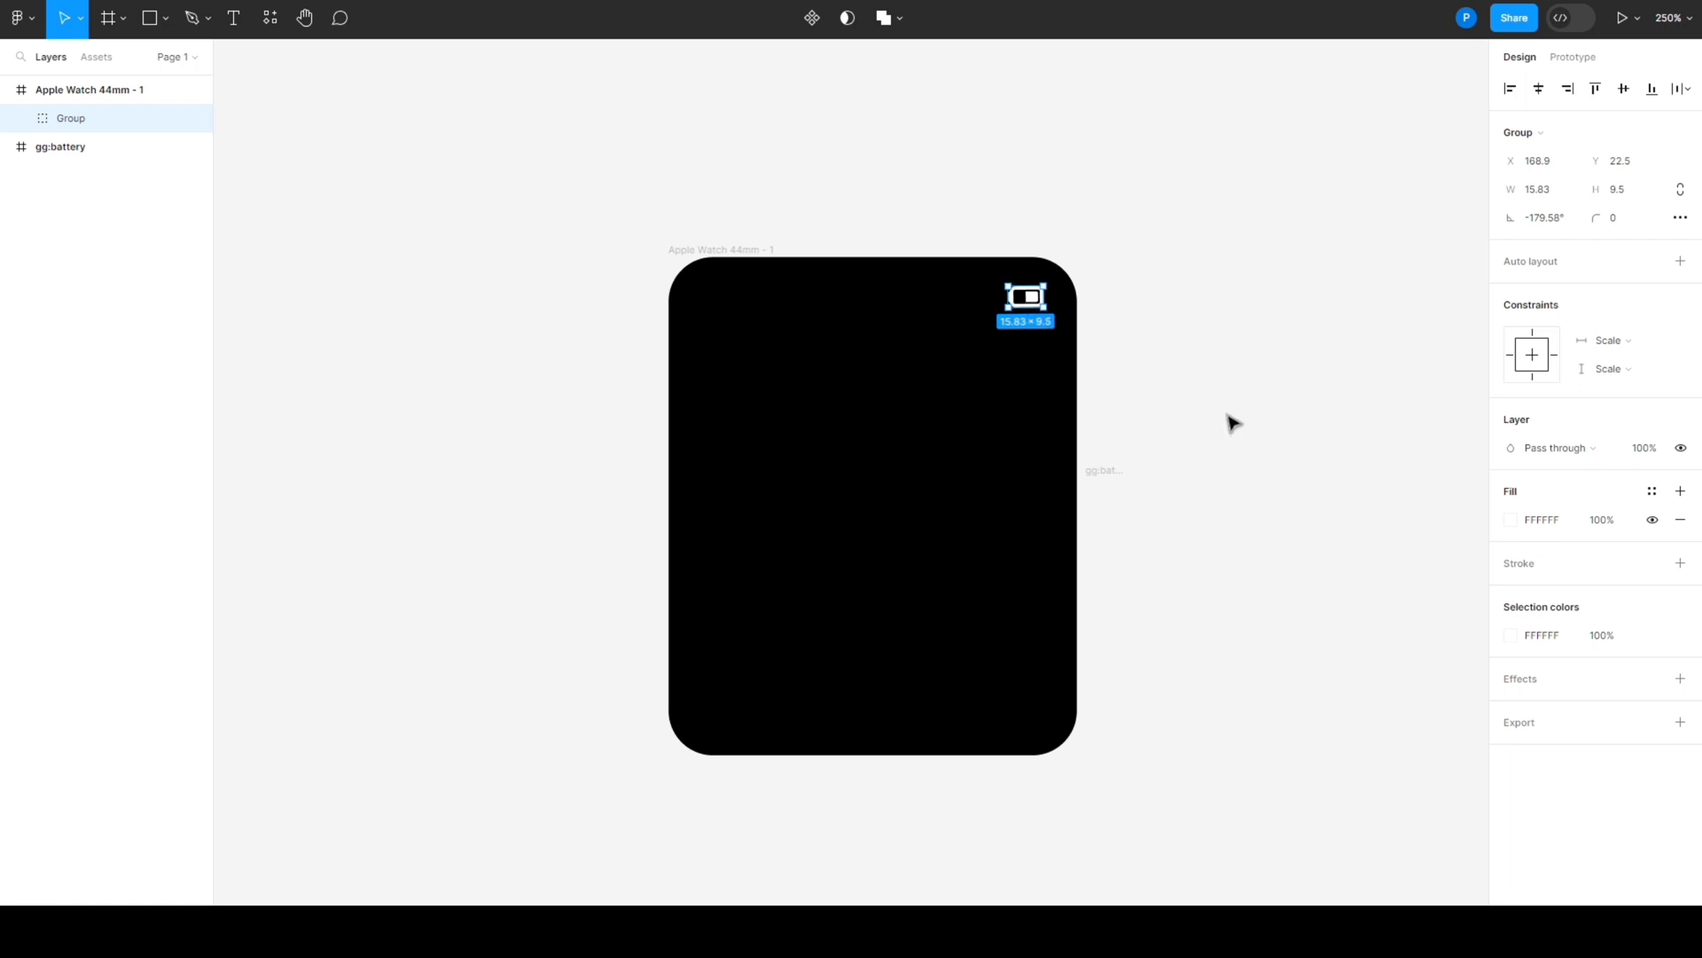
click(1212, 357)
right_click(1173, 319)
mouse_move(1216, 478)
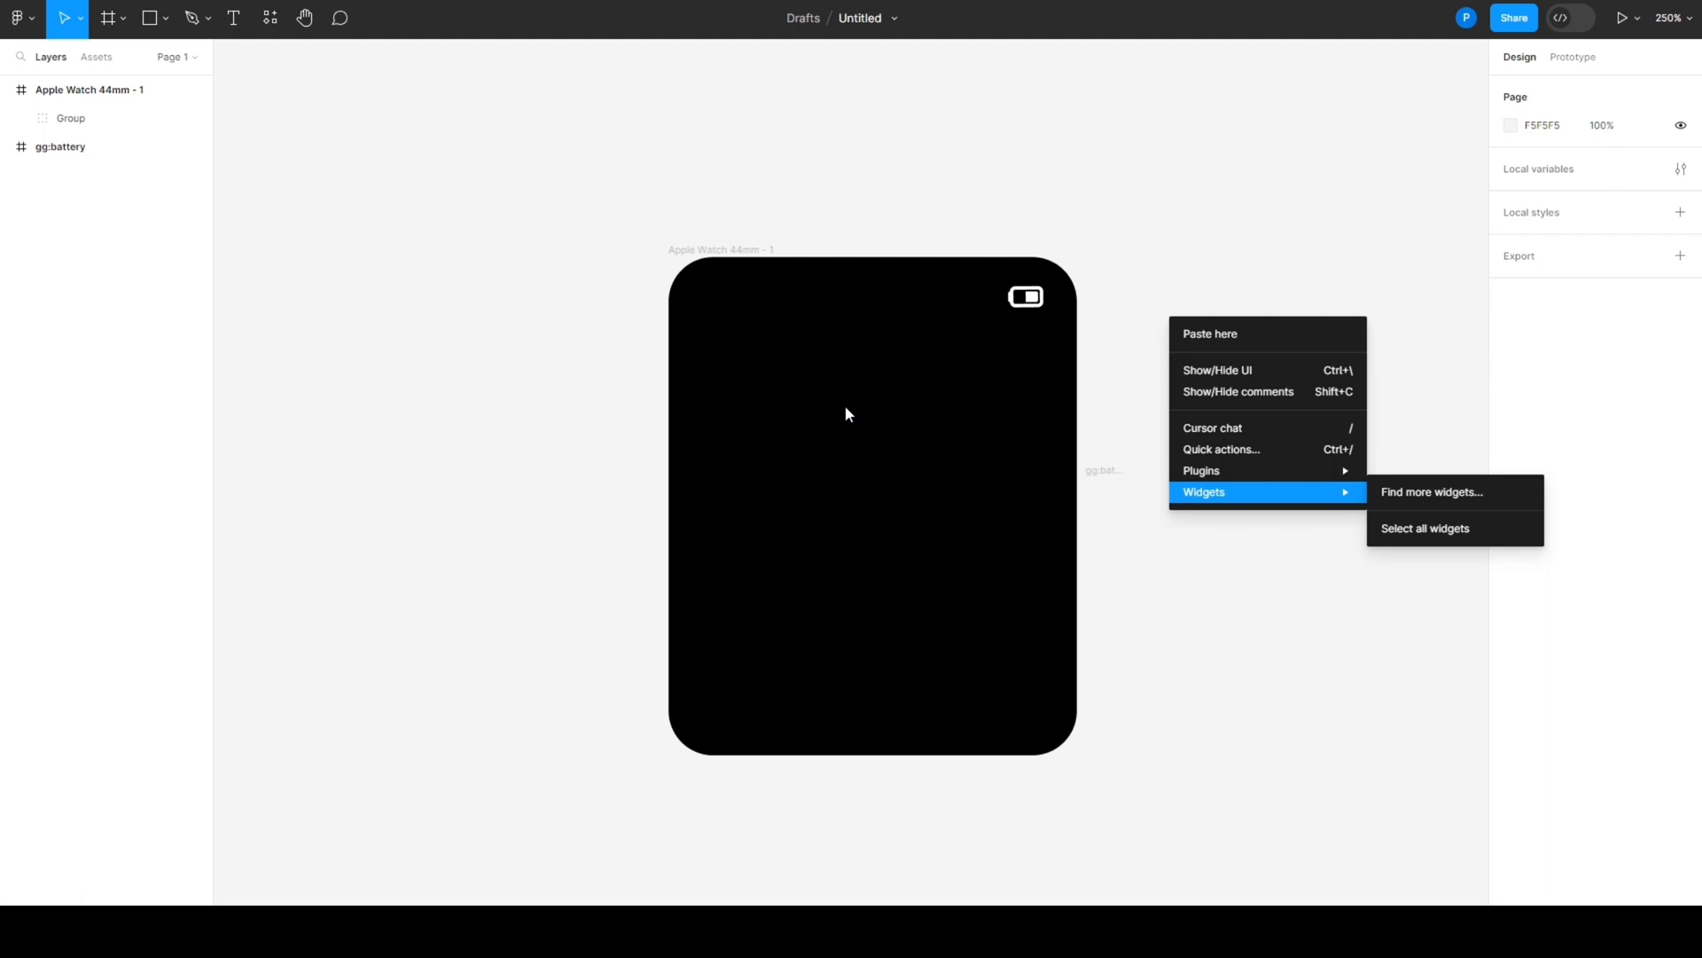
click(1206, 720)
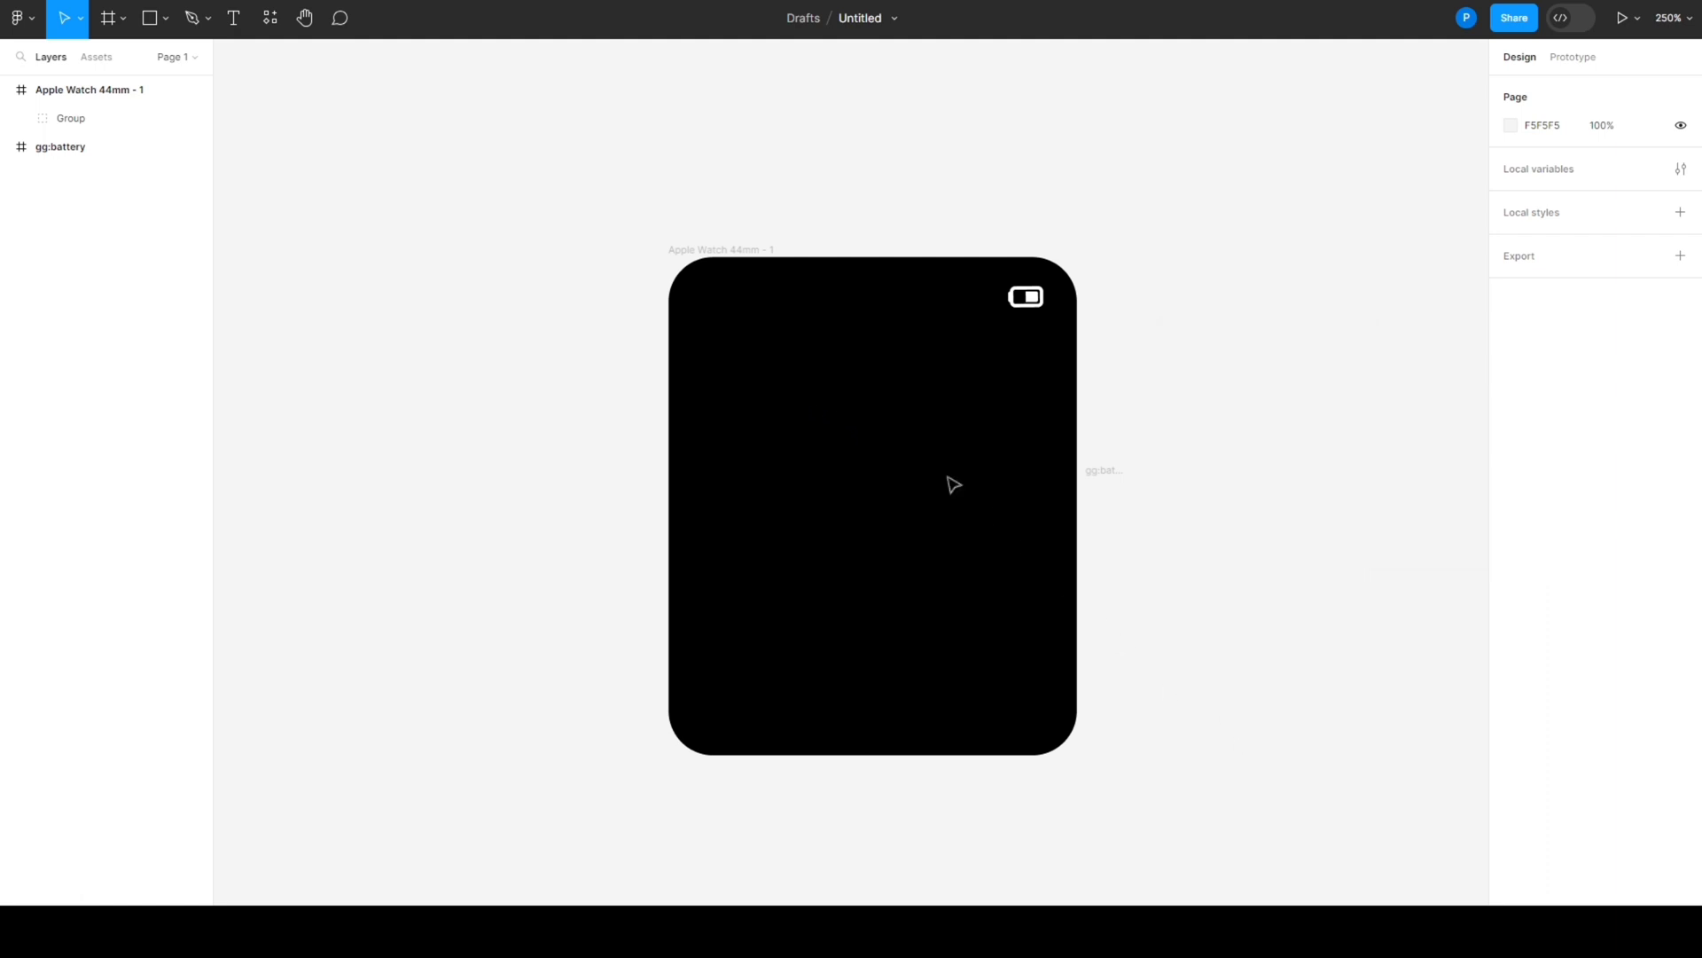
- Add a text box about 68 × 20 in the upper middle of the watch frame reading "Monday"
key(t)
drag(776, 387, 927, 431)
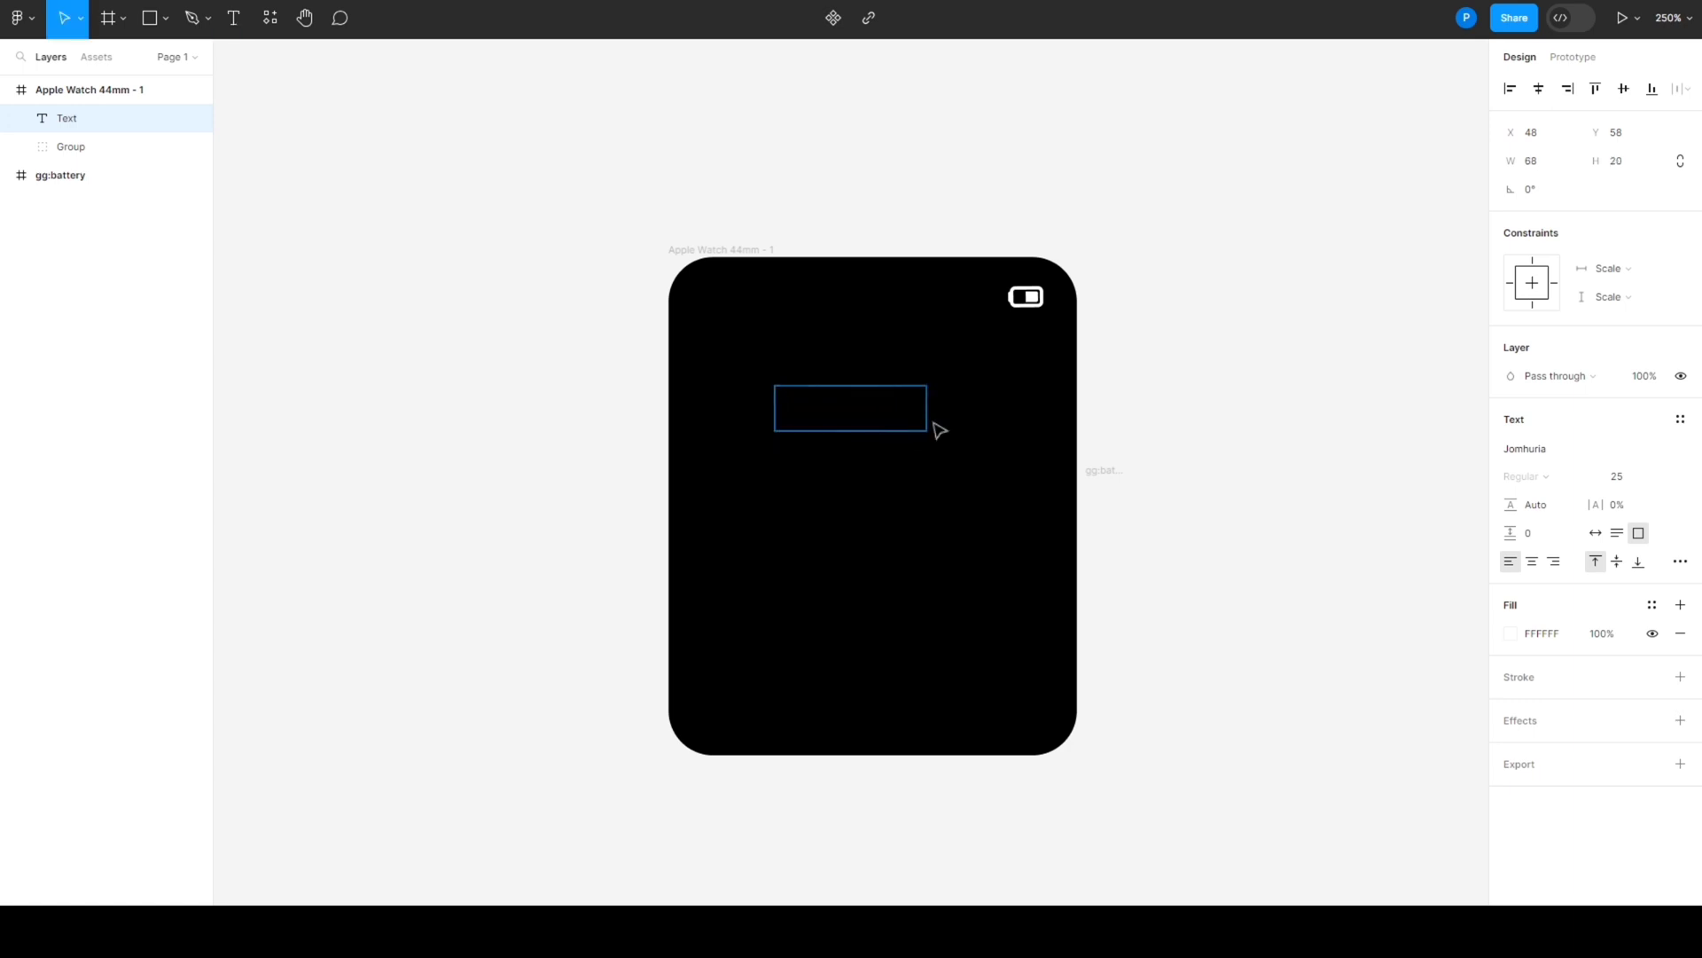
text(Mon)
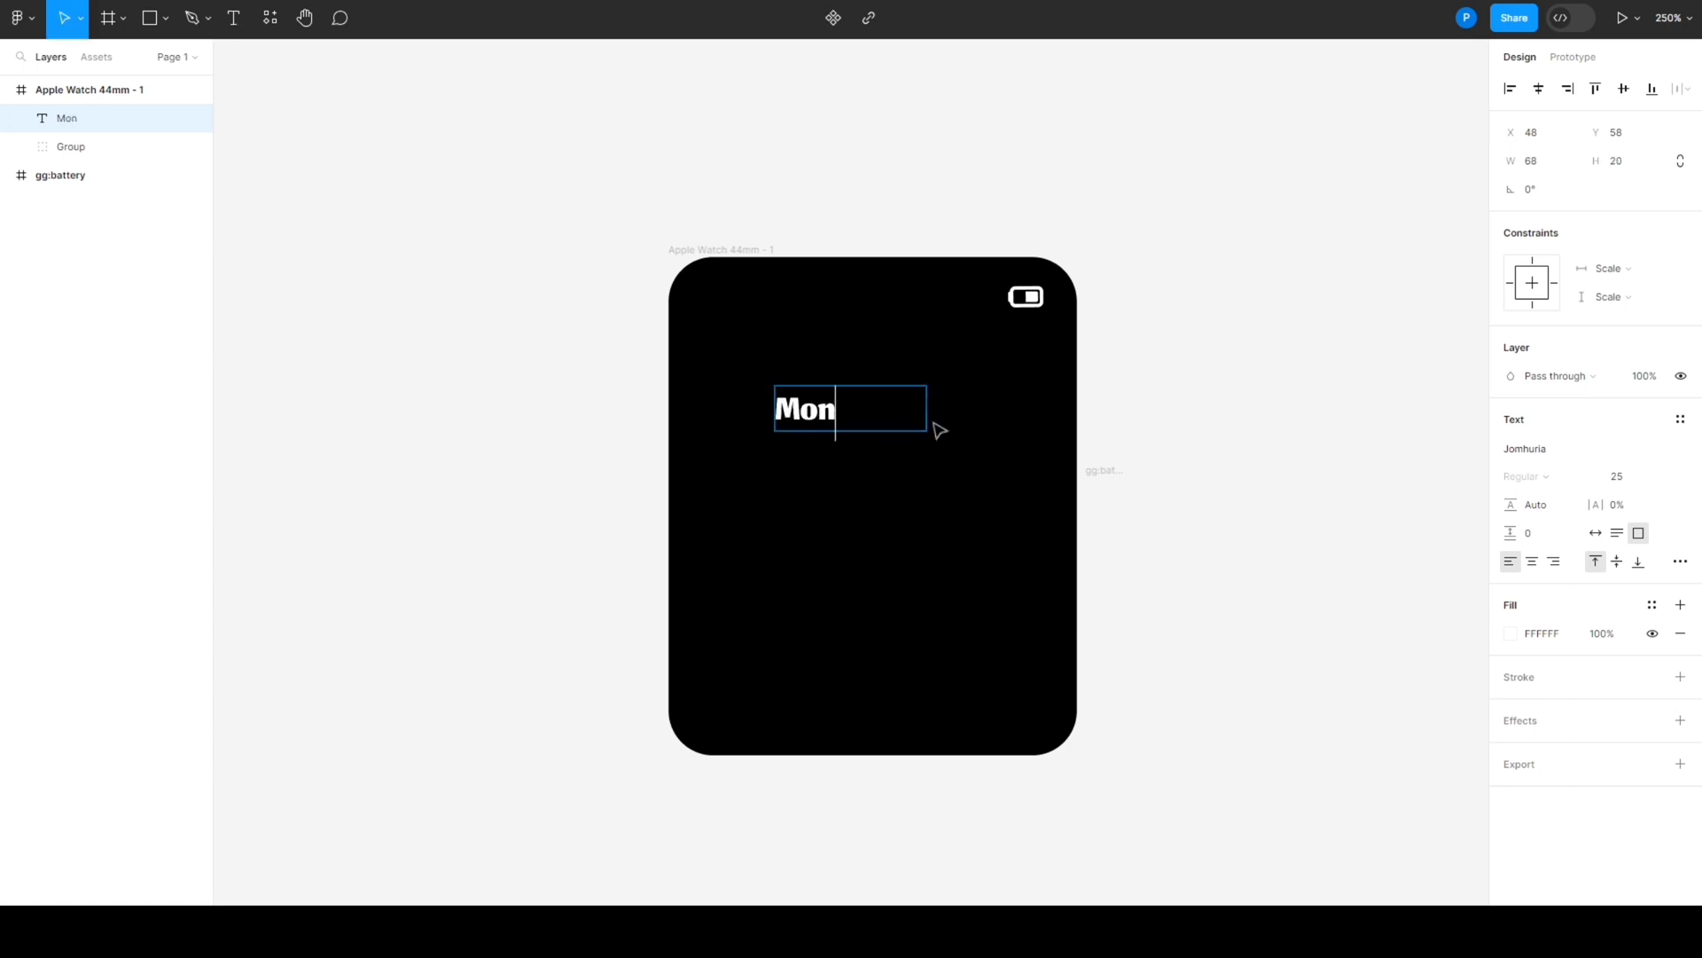
text(day)
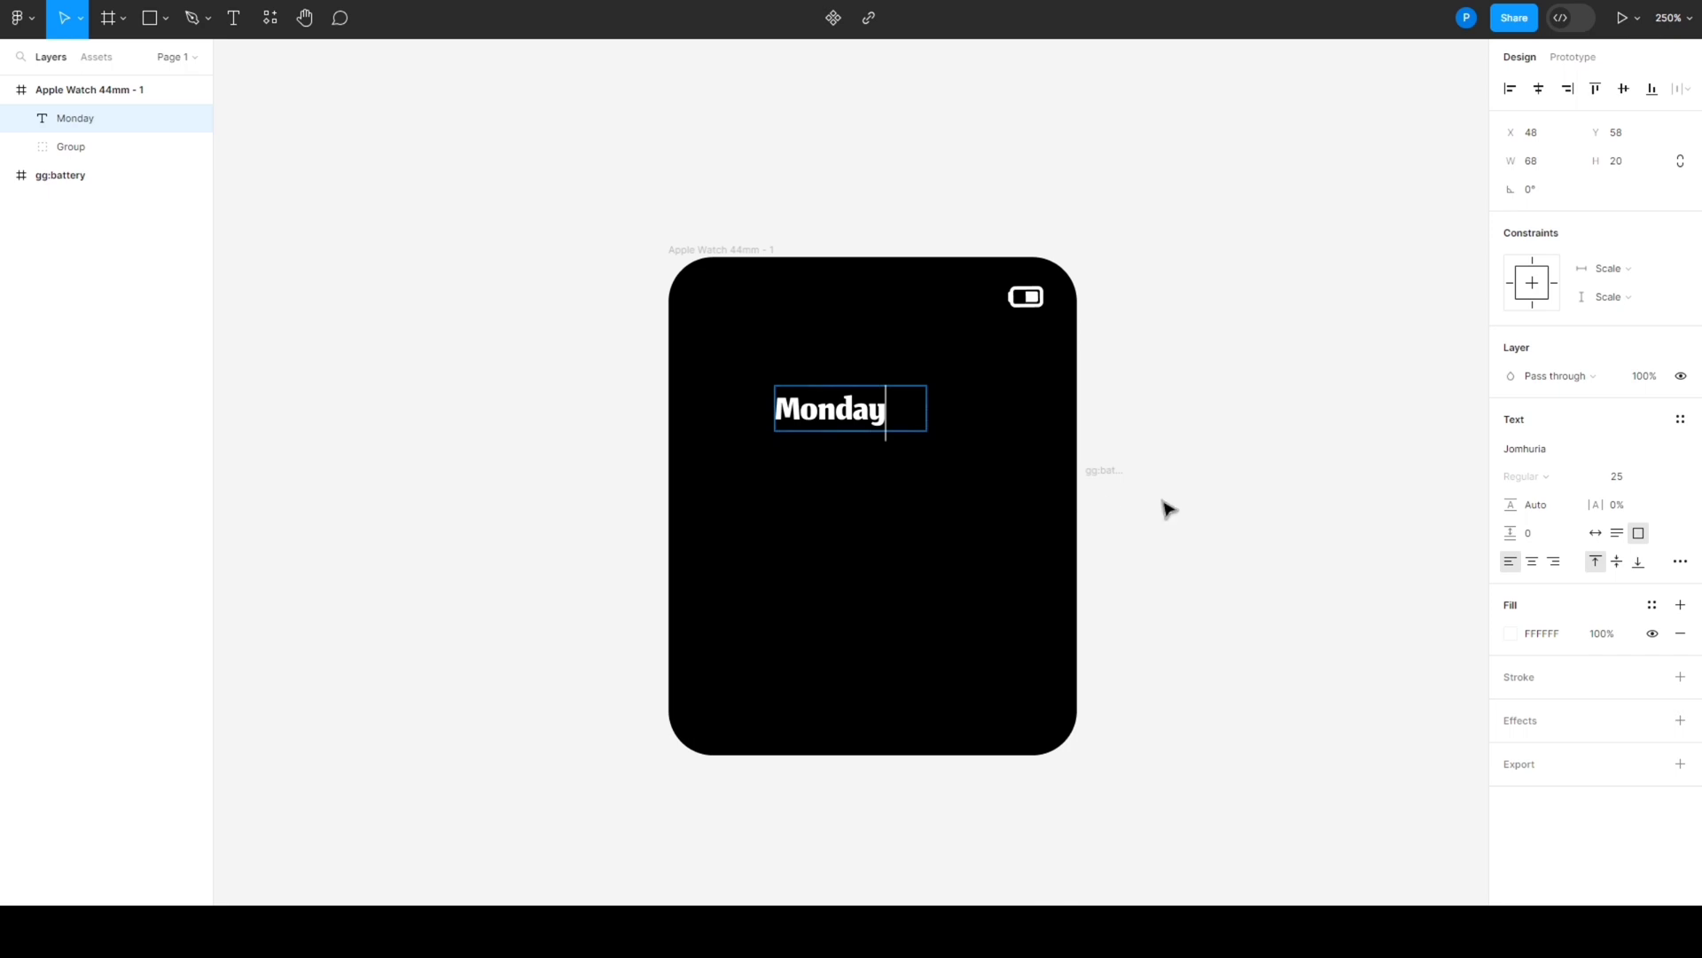
key(Escape)
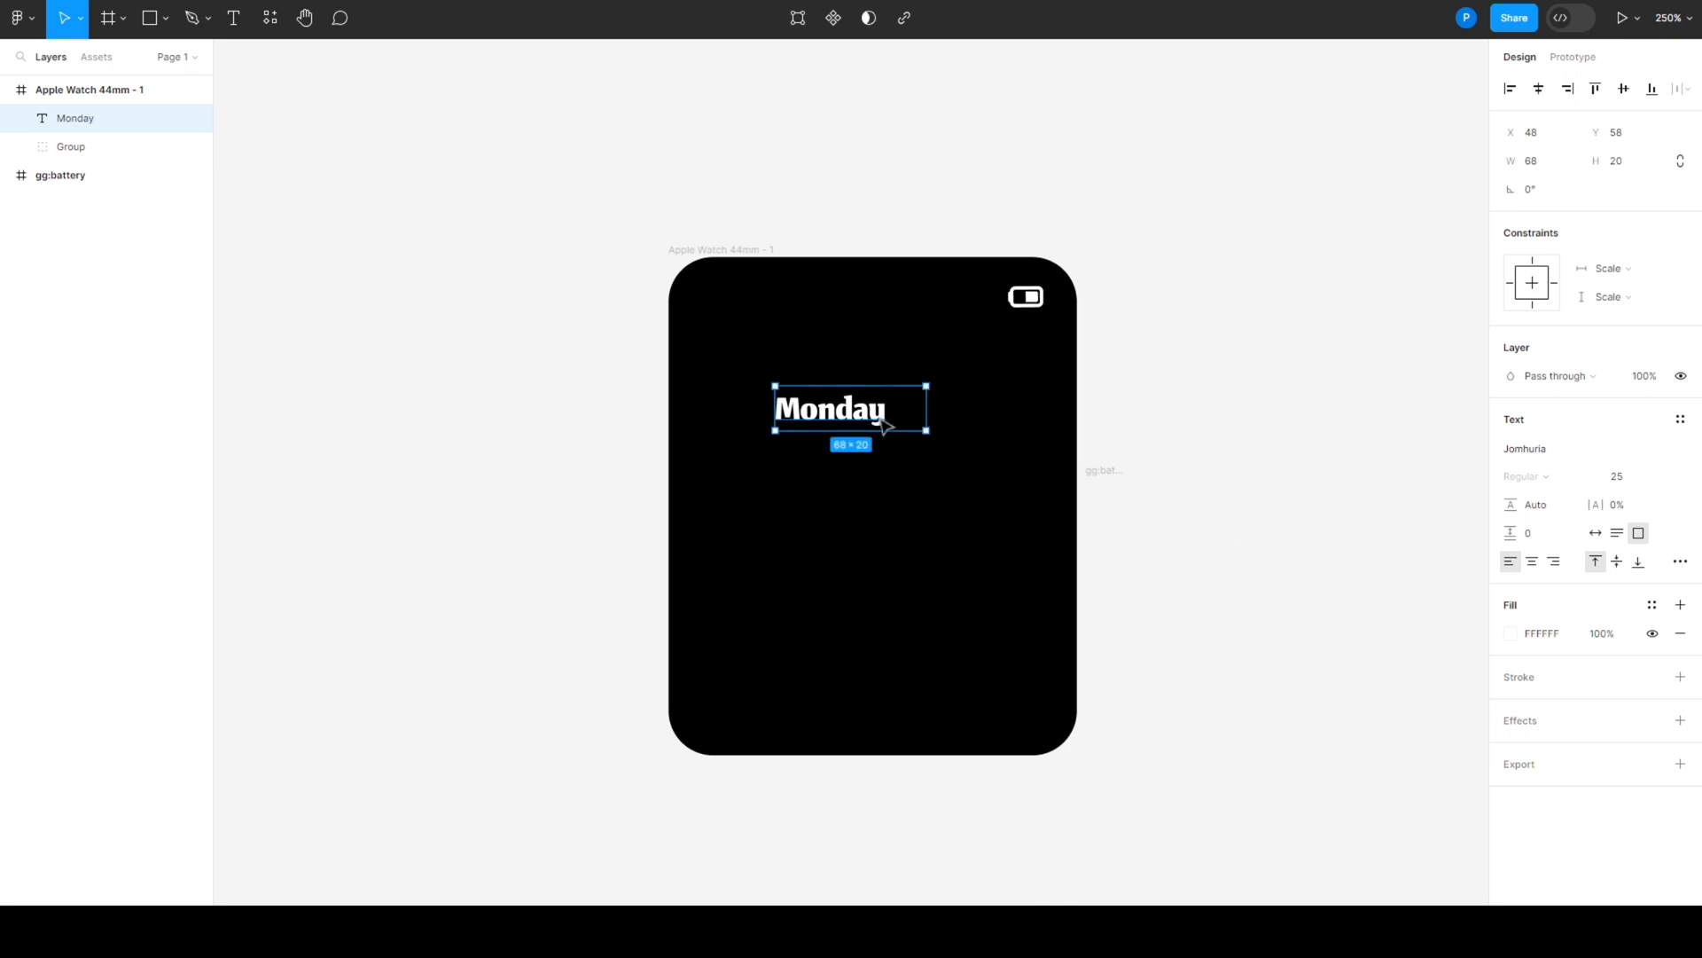
- Set the "Monday" text to auto width and centre it horizontally in the watch frame, at X 67, Y 53
click(1594, 533)
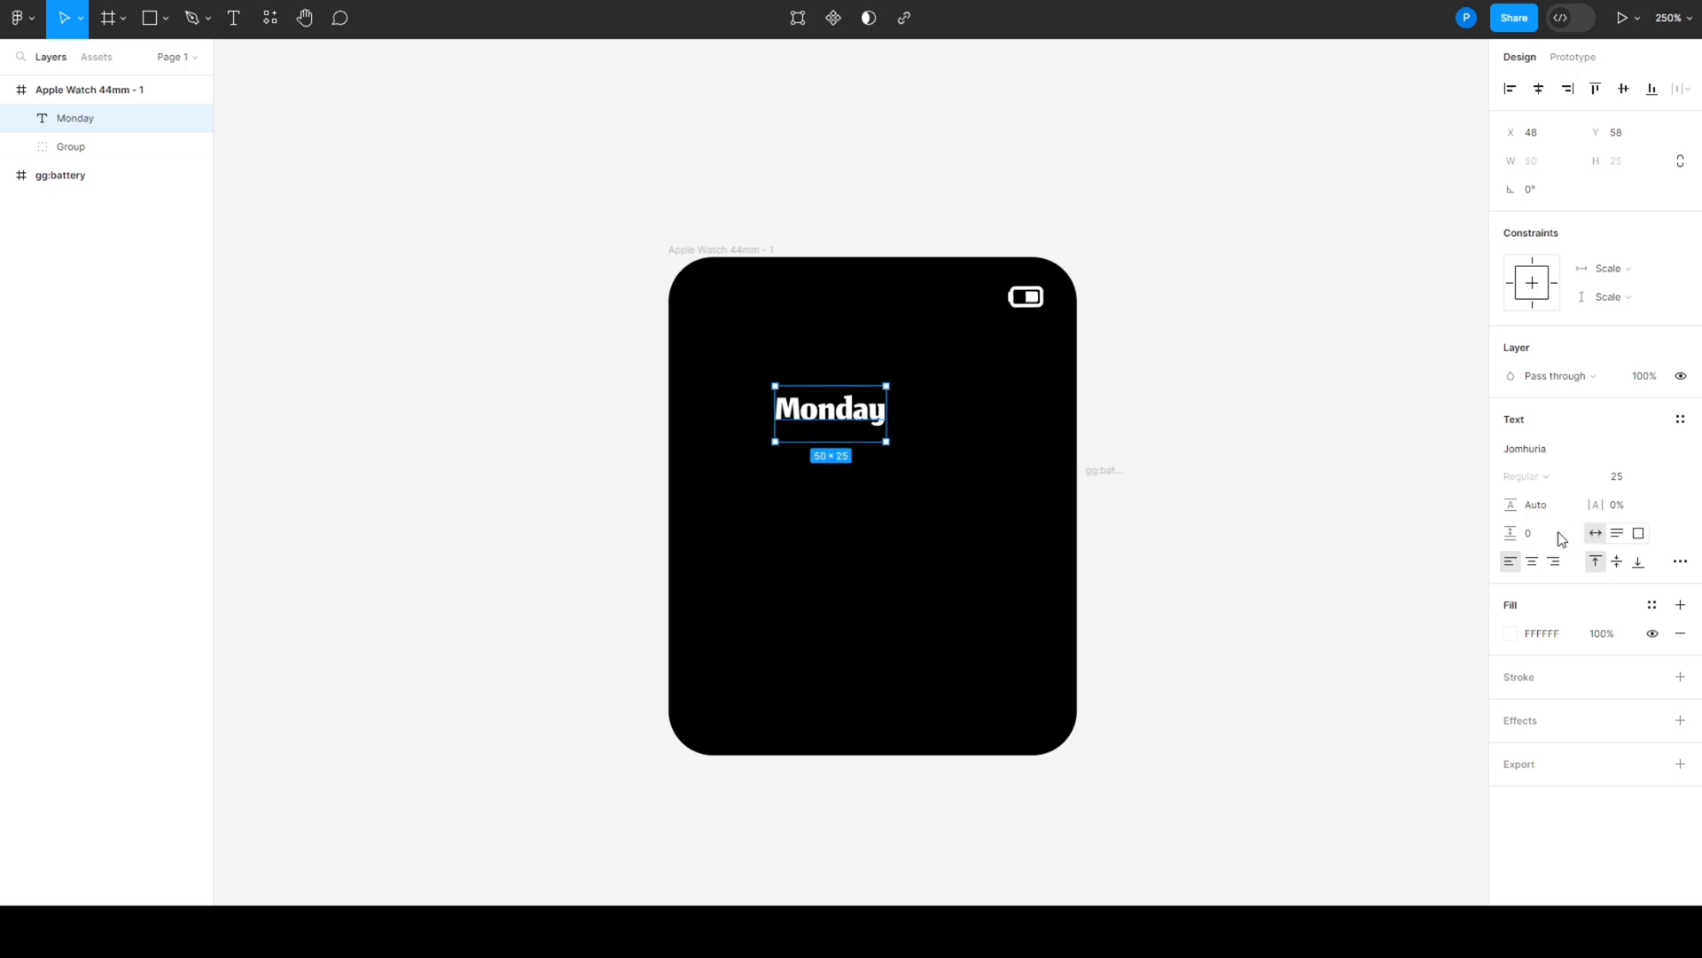
drag(837, 415, 875, 405)
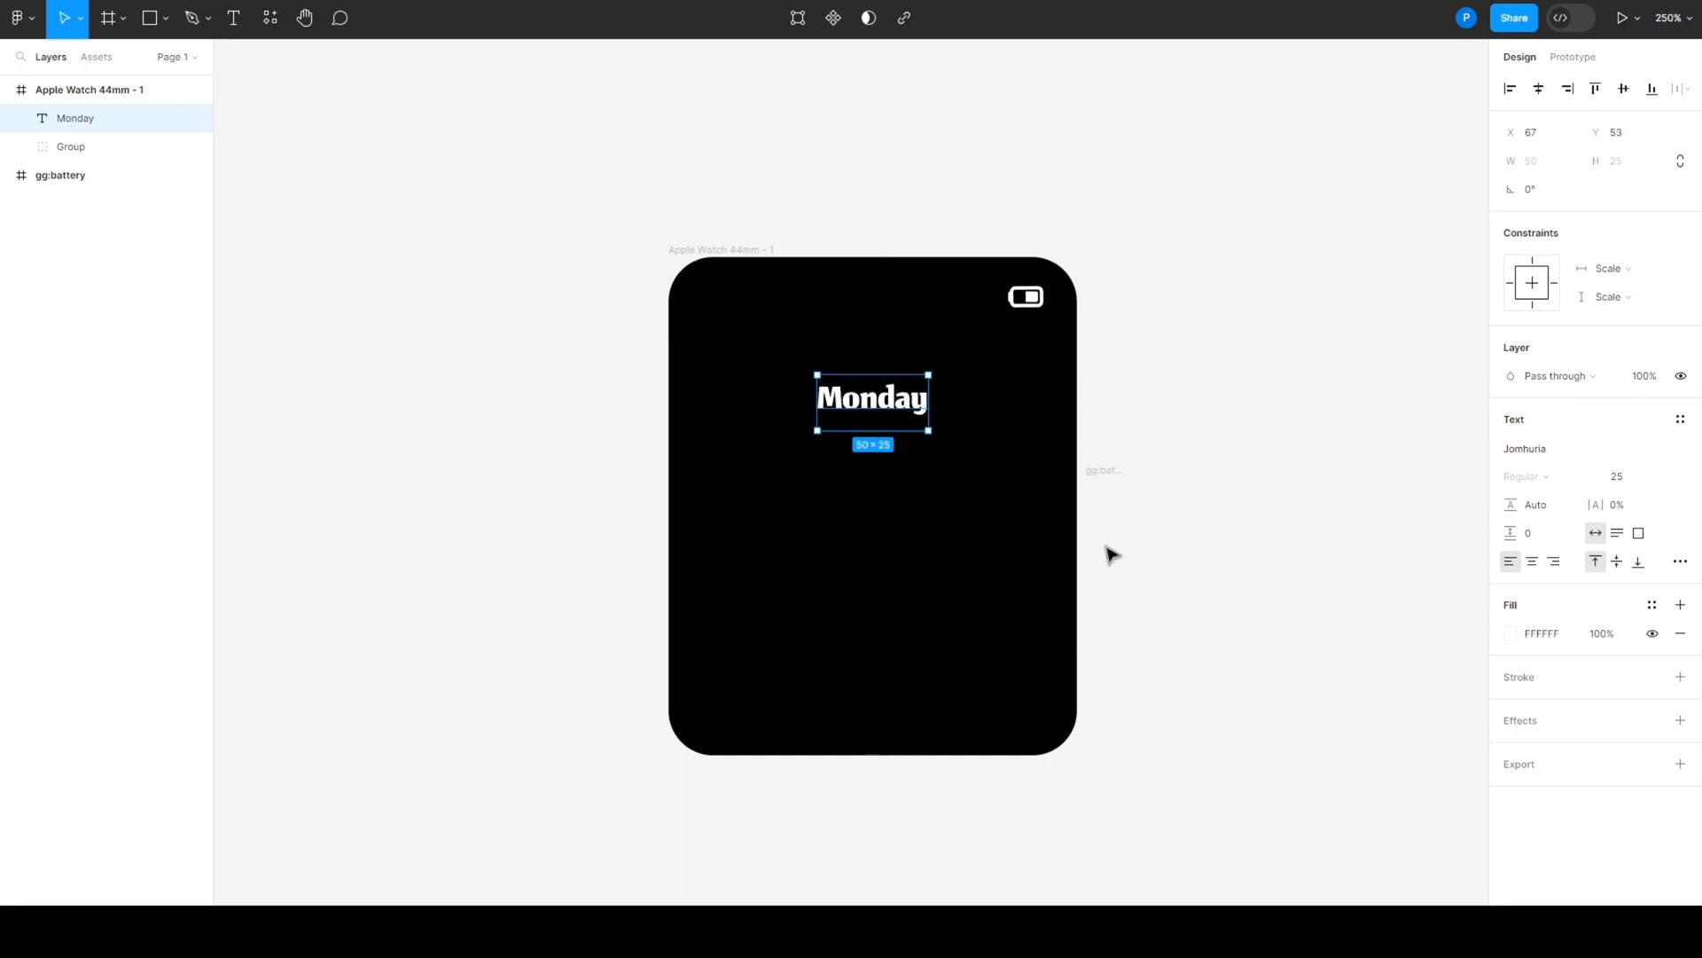
click(1165, 419)
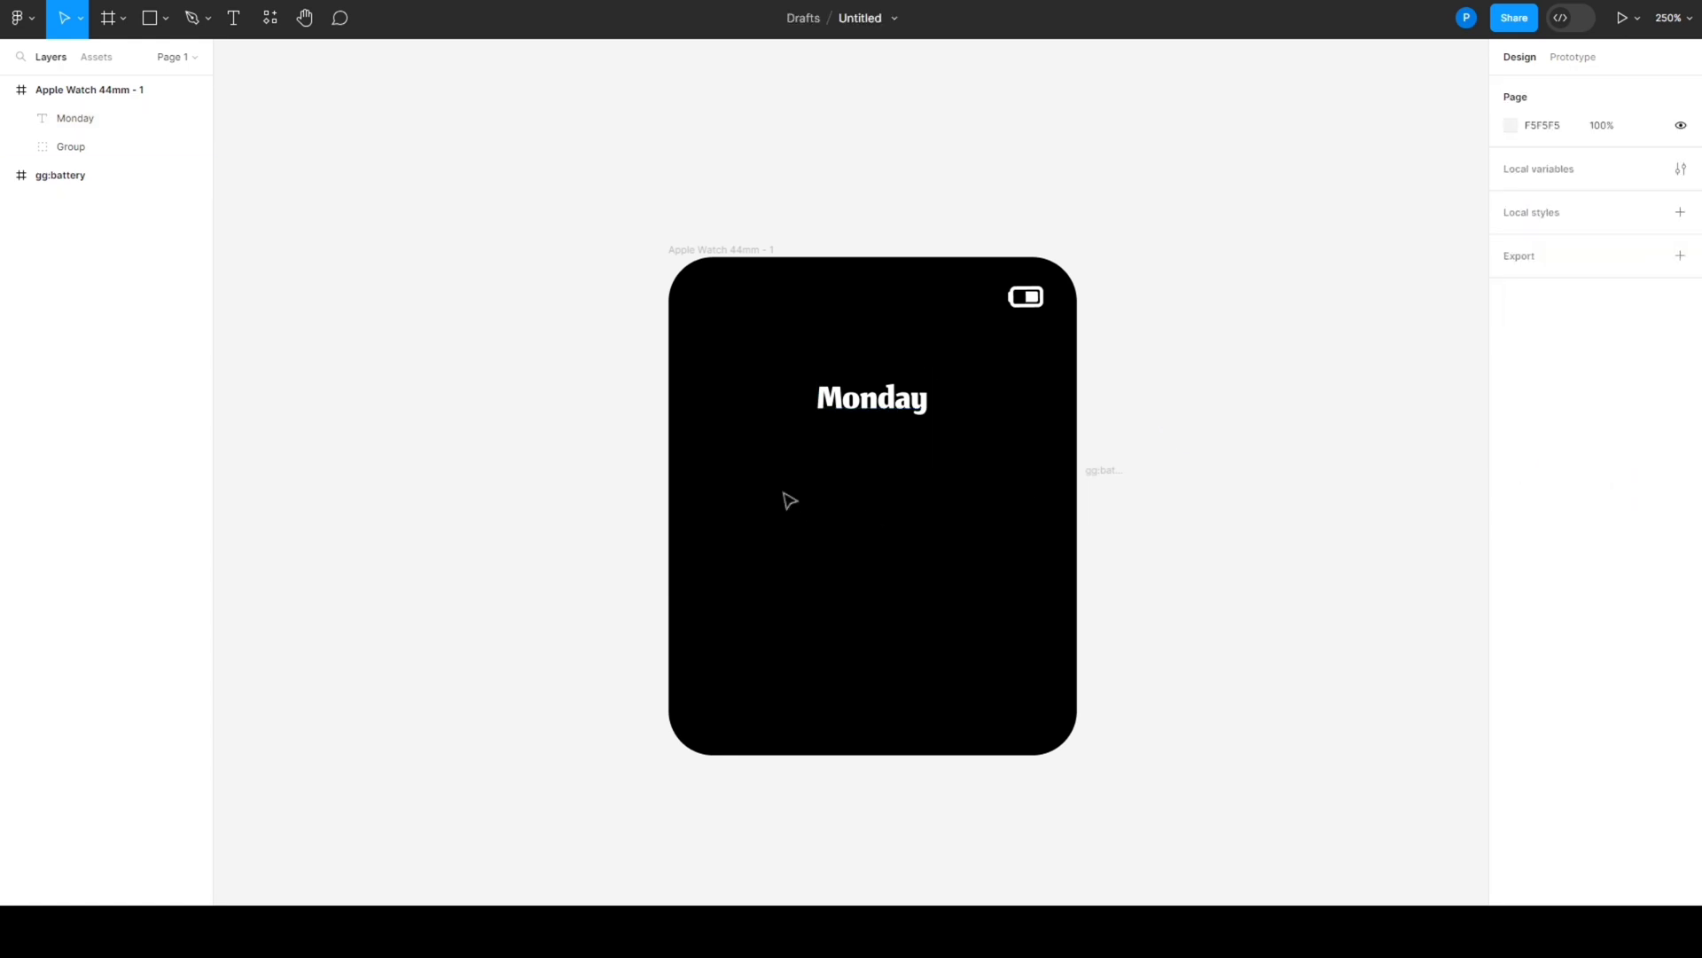
- Add the text "12:02 AM" and place it on a single line, centred just below "Monday"
key(t)
drag(782, 477, 898, 497)
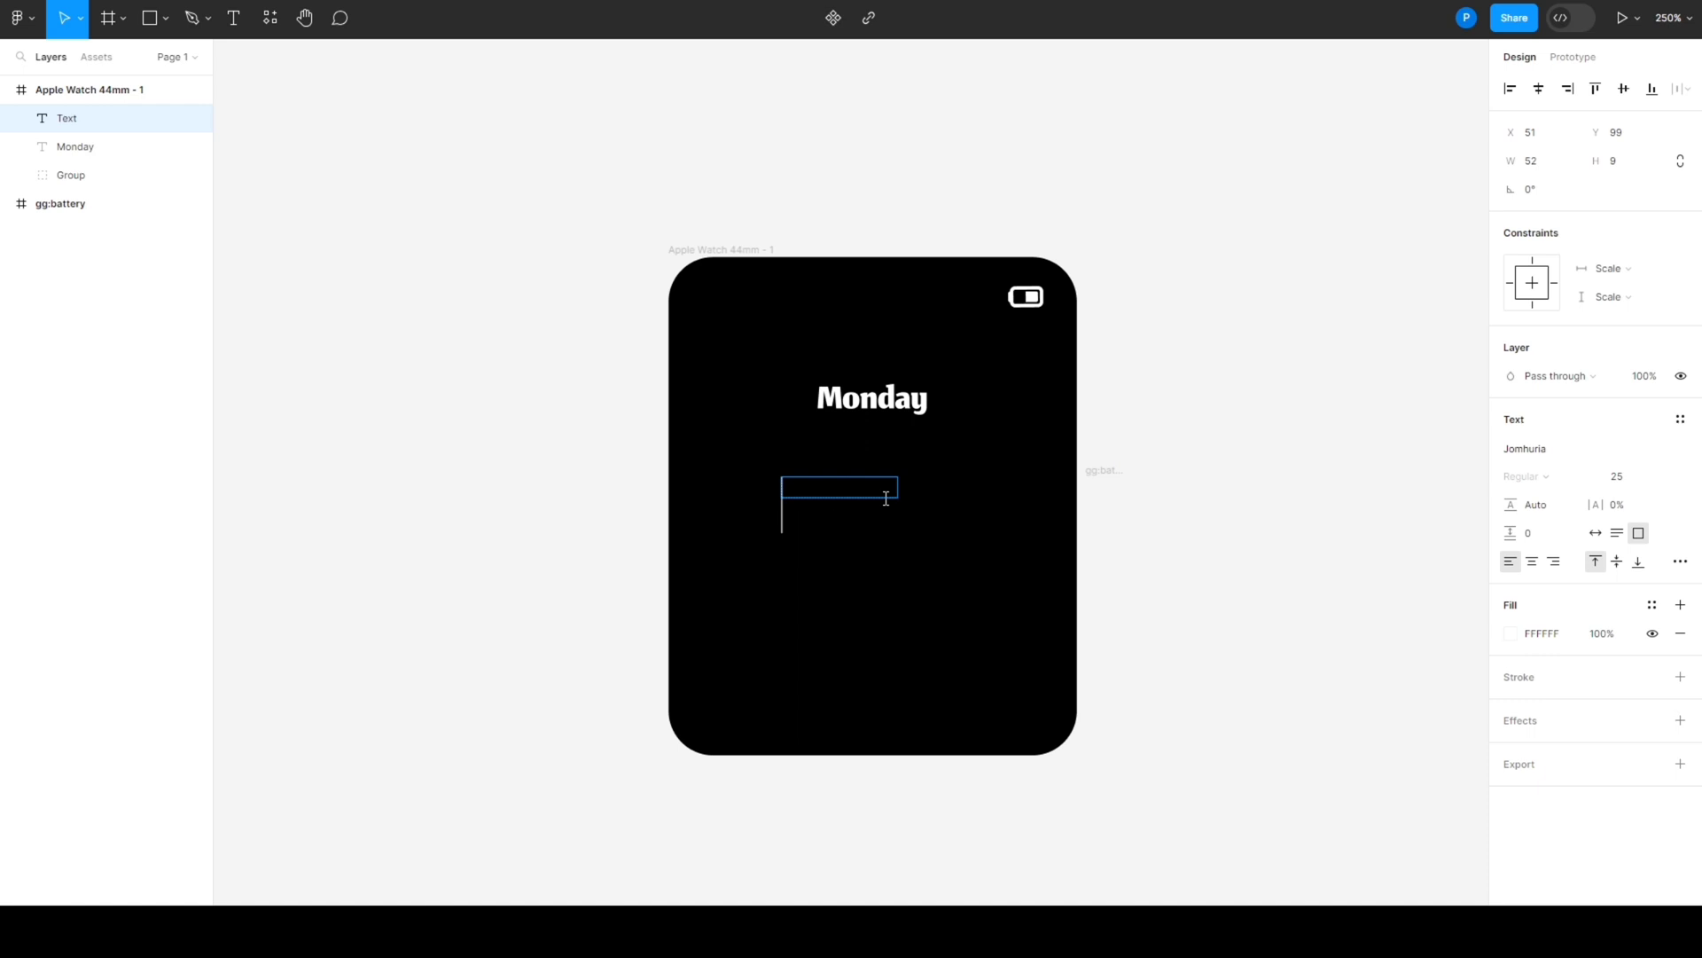
text(12:02)
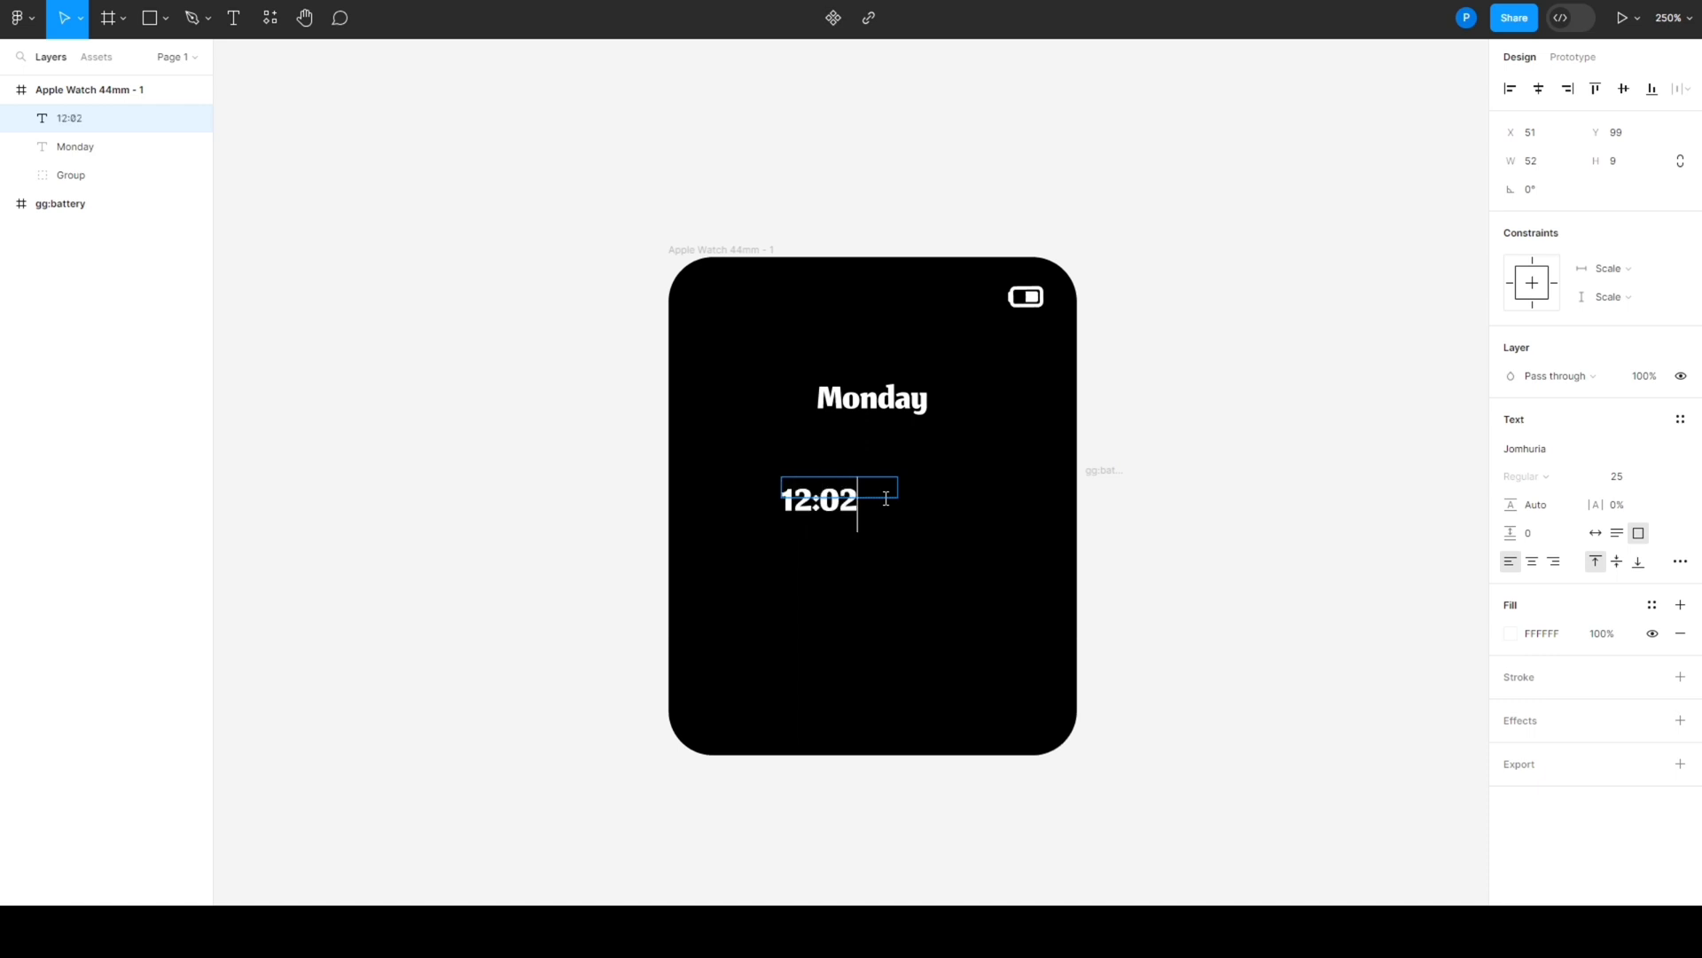
text( AM)
key(Escape)
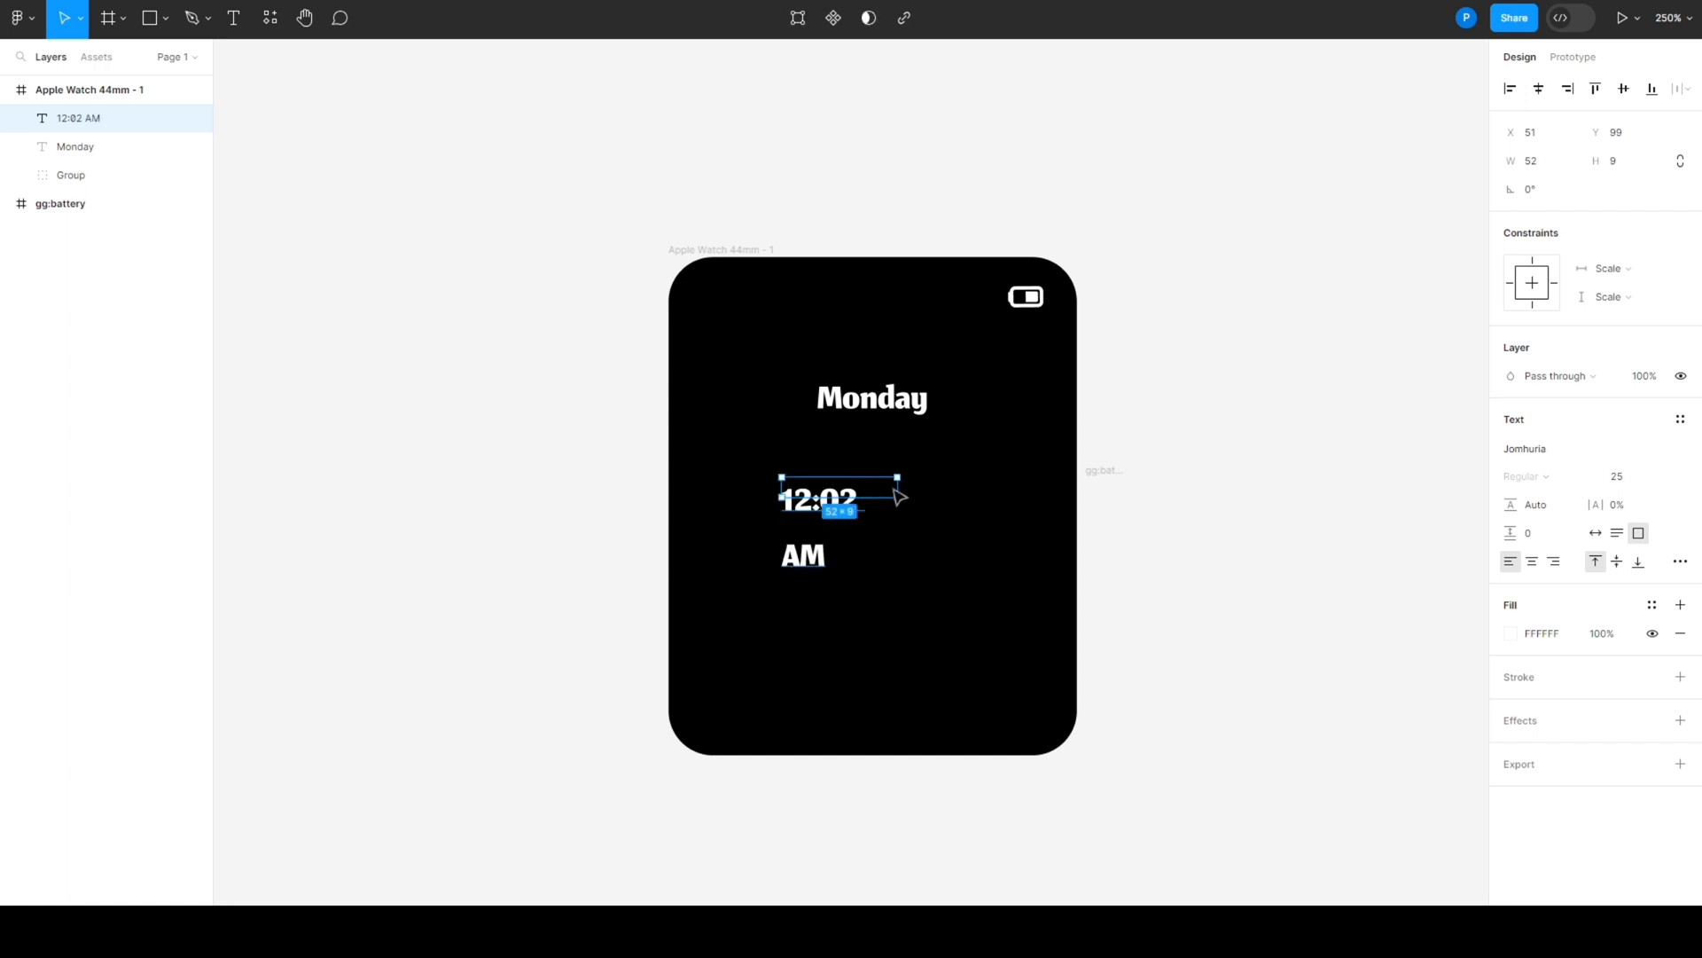
drag(899, 484, 883, 435)
click(896, 559)
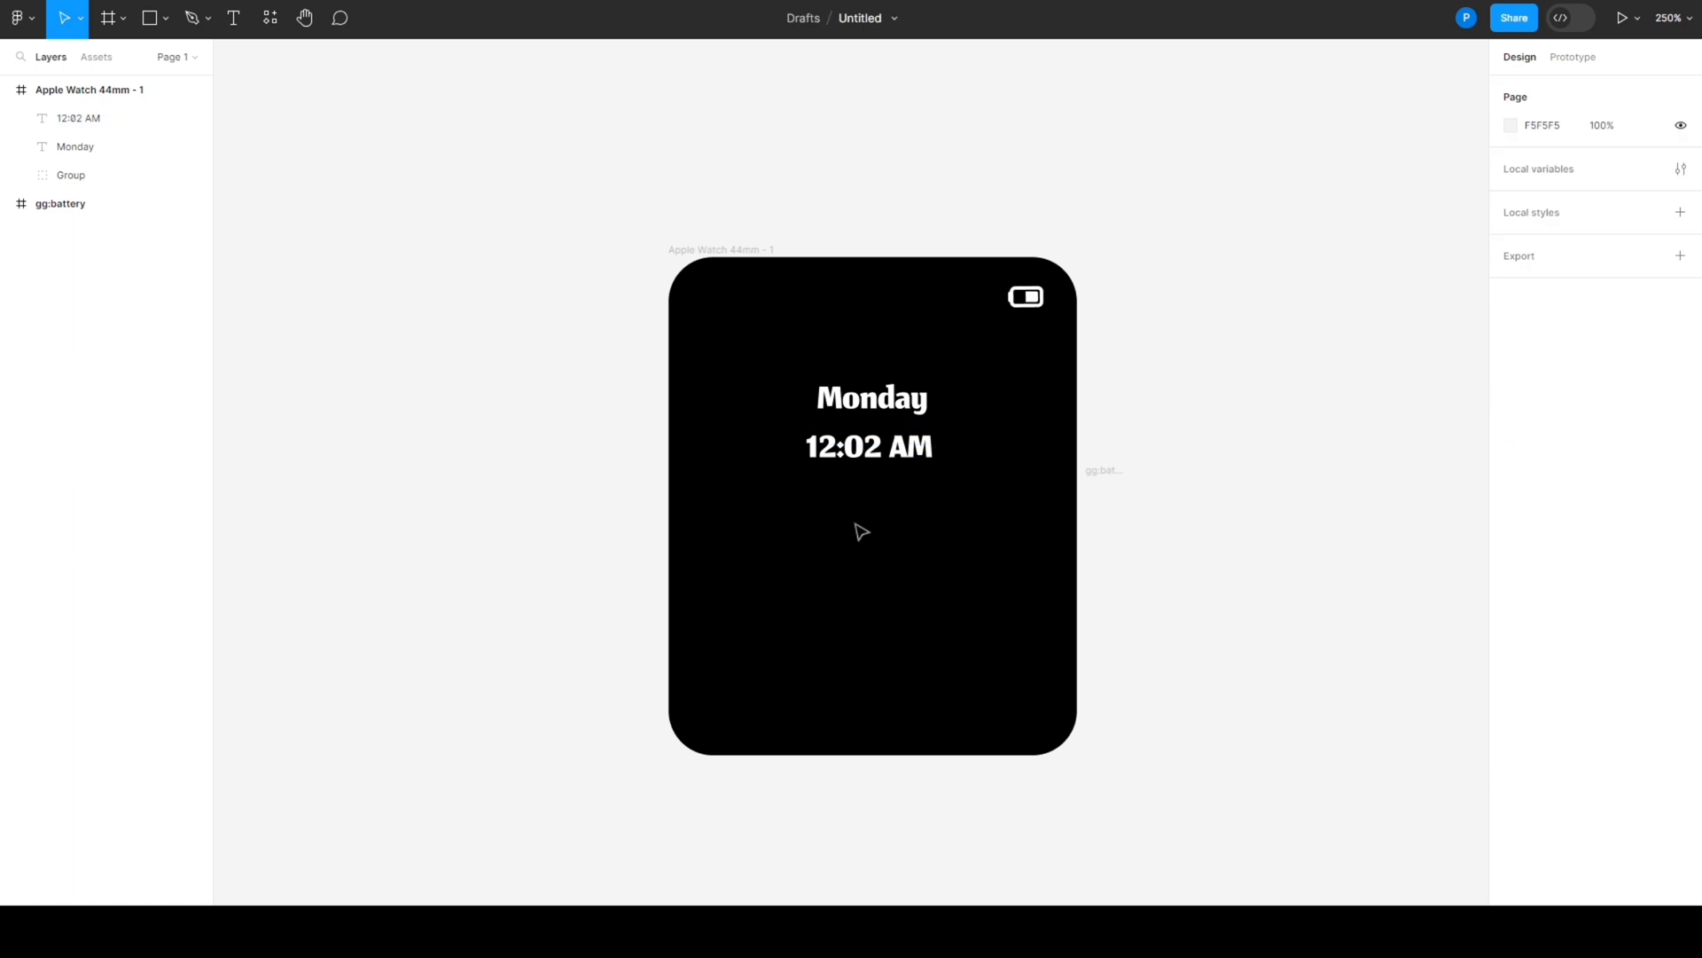
- Add the text "24 Jan", widen its box to 45 to fit one line, and place it centred under "12:02 AM"
key(t)
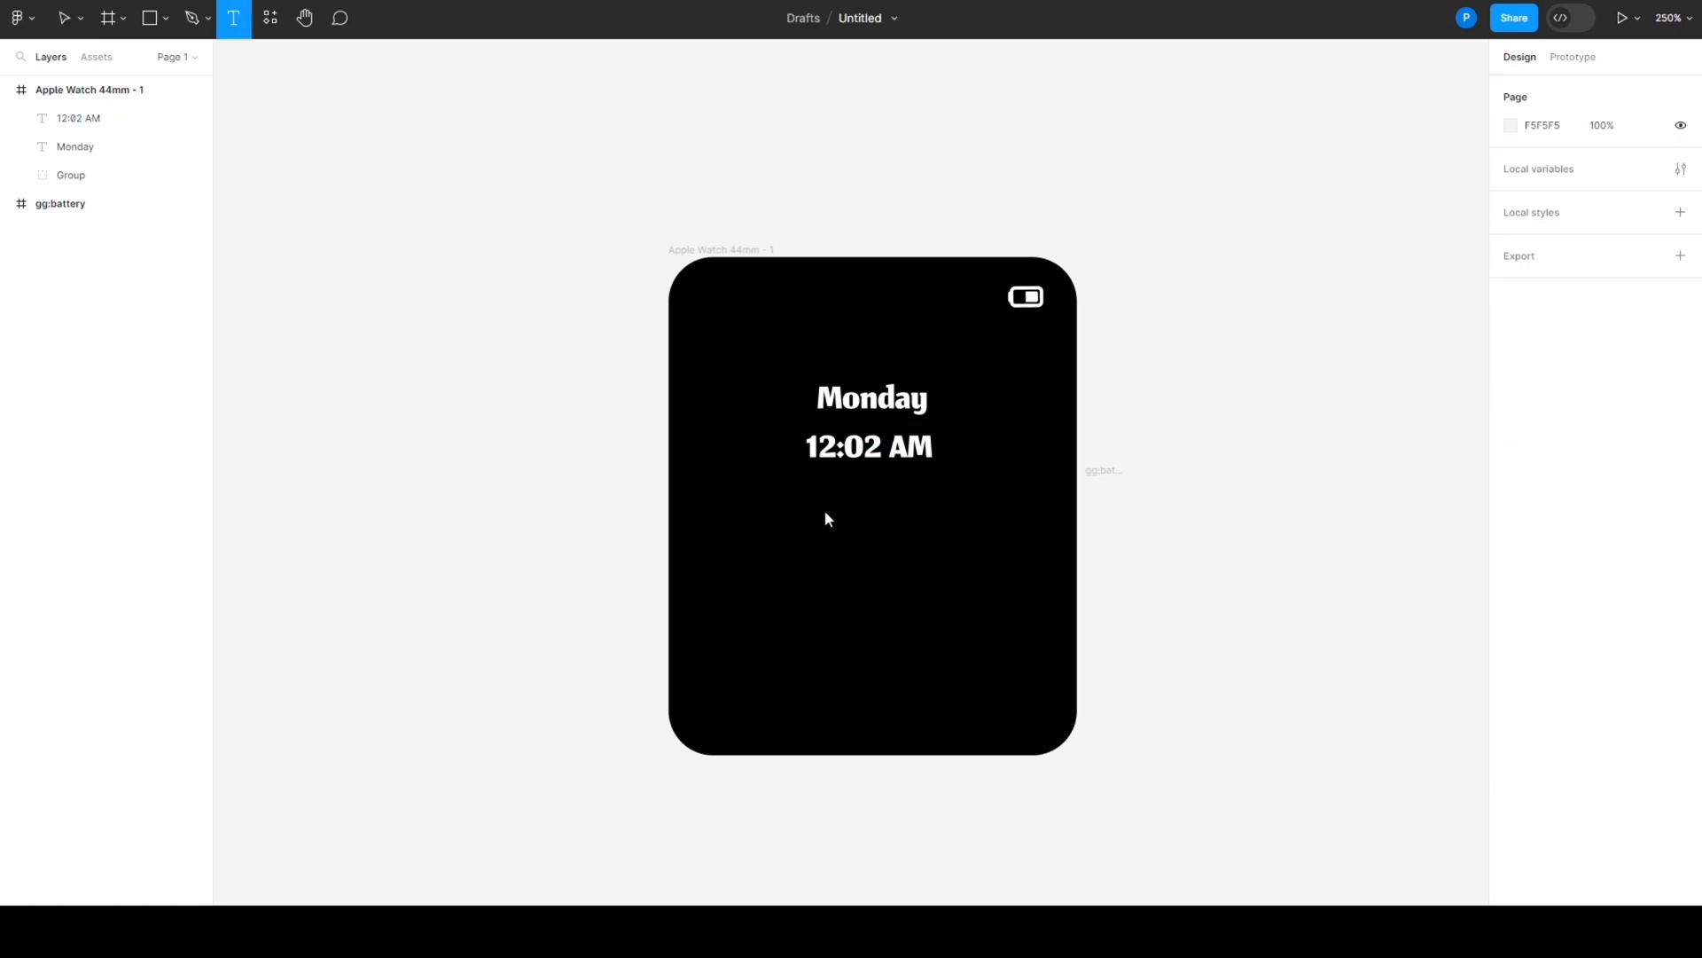
drag(804, 499, 874, 526)
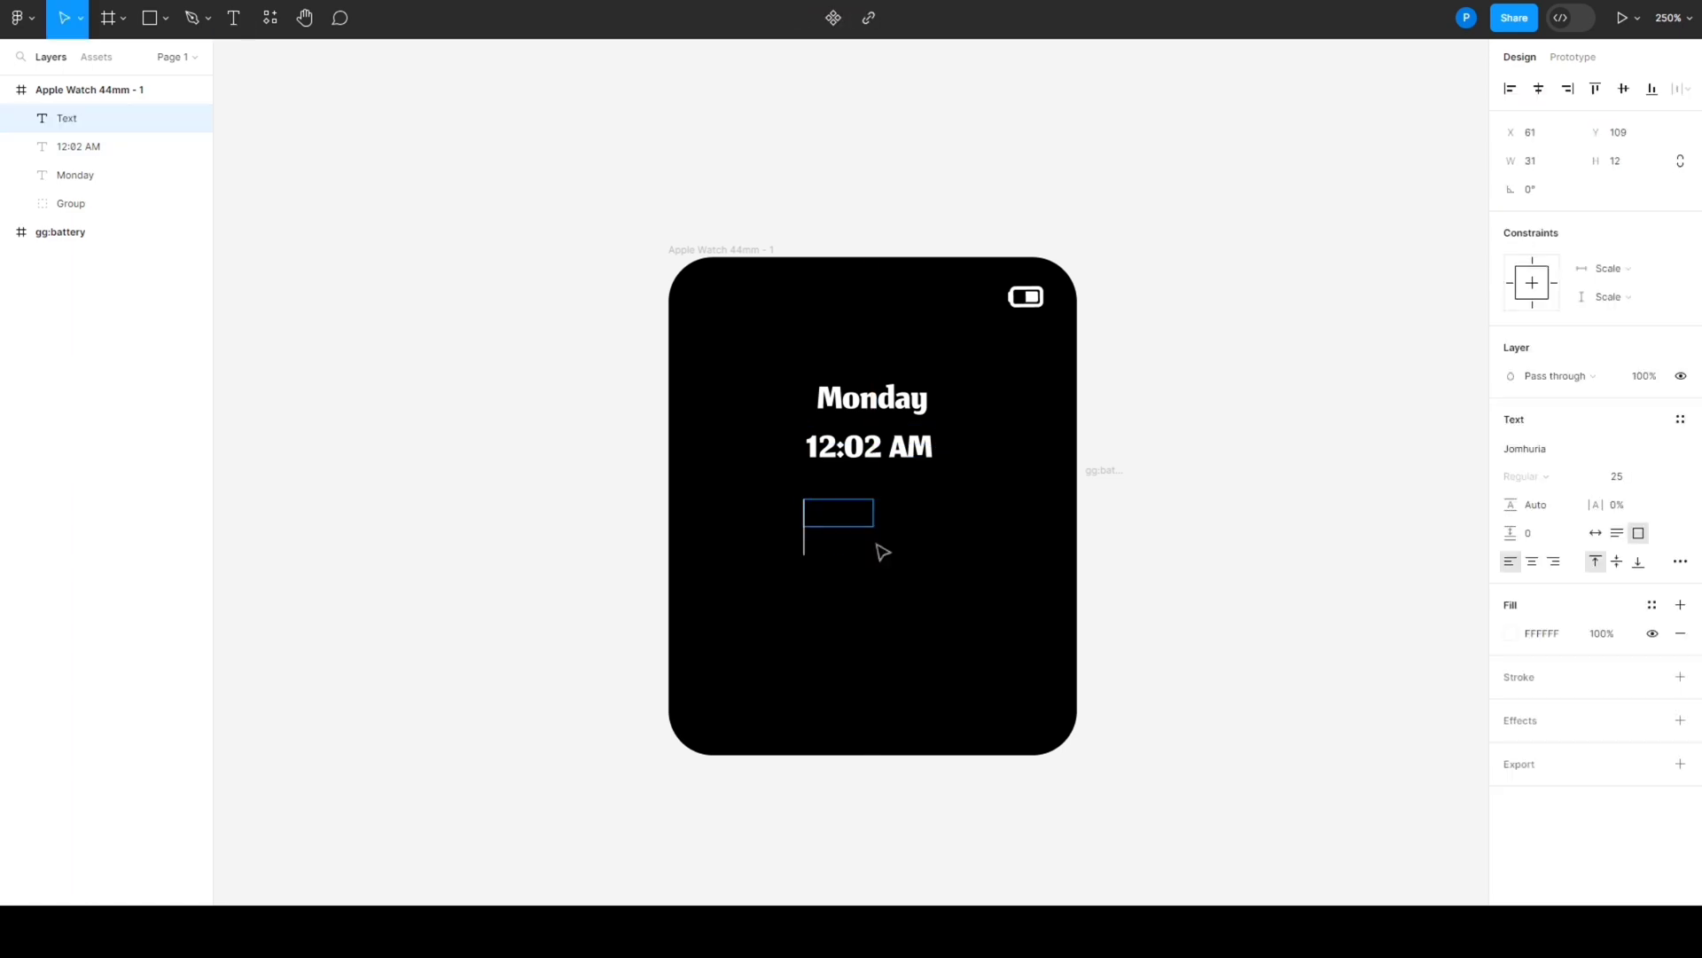
text(24 Jan)
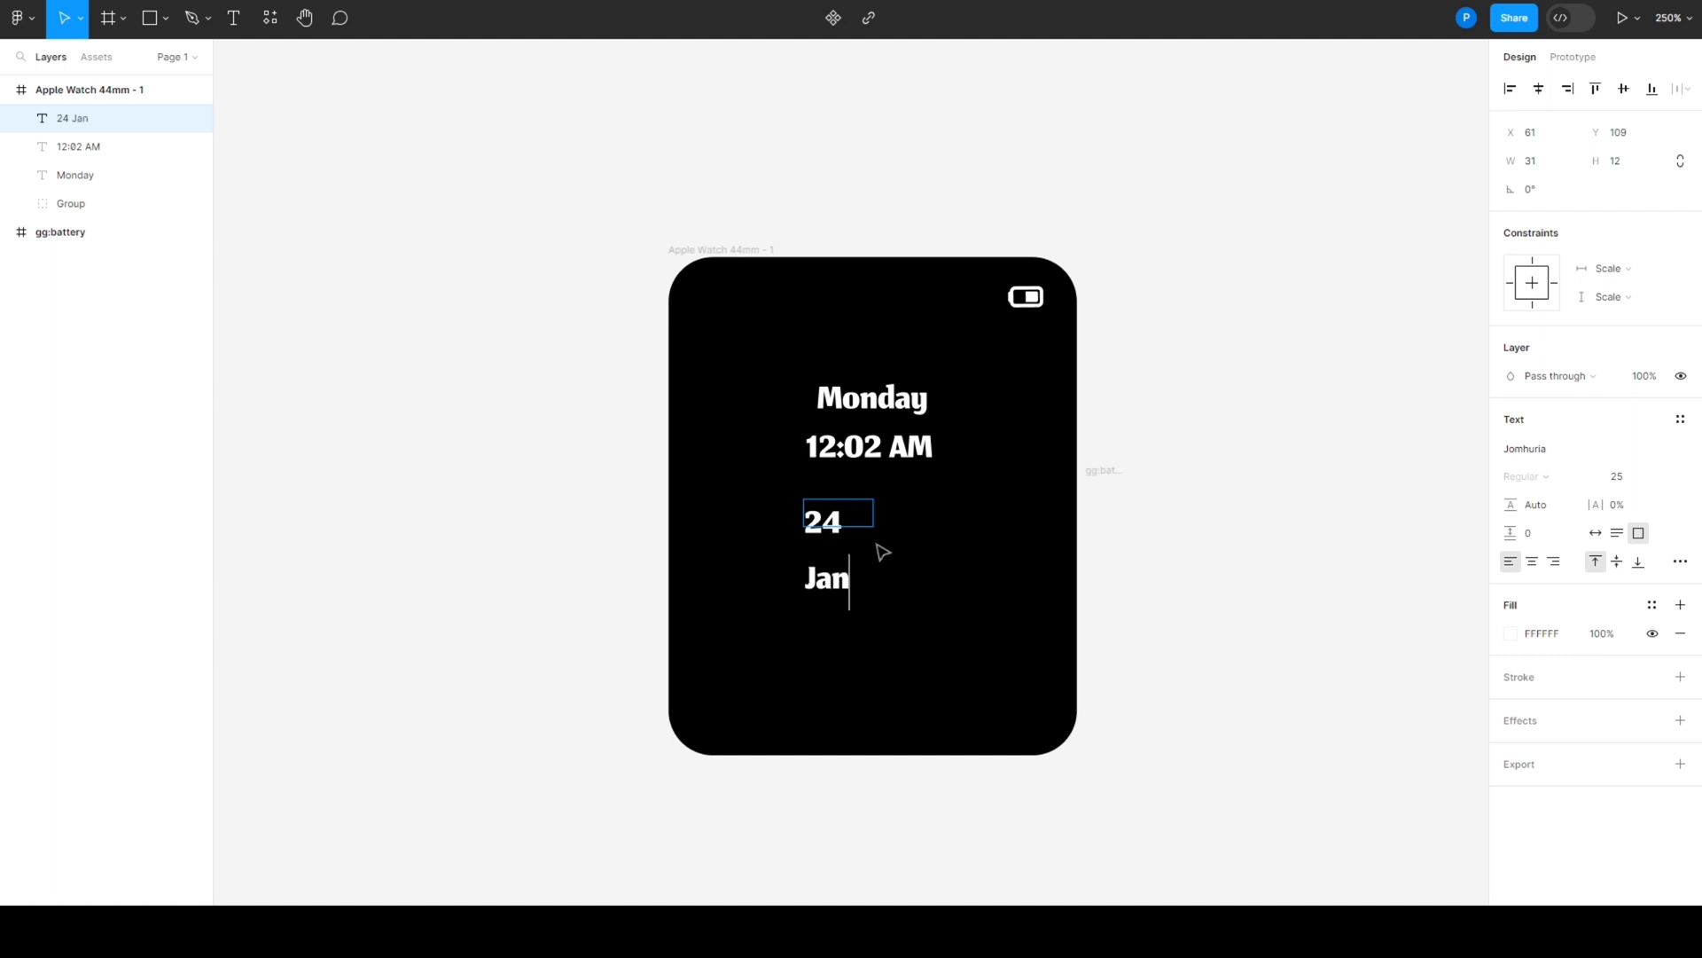
key(Escape)
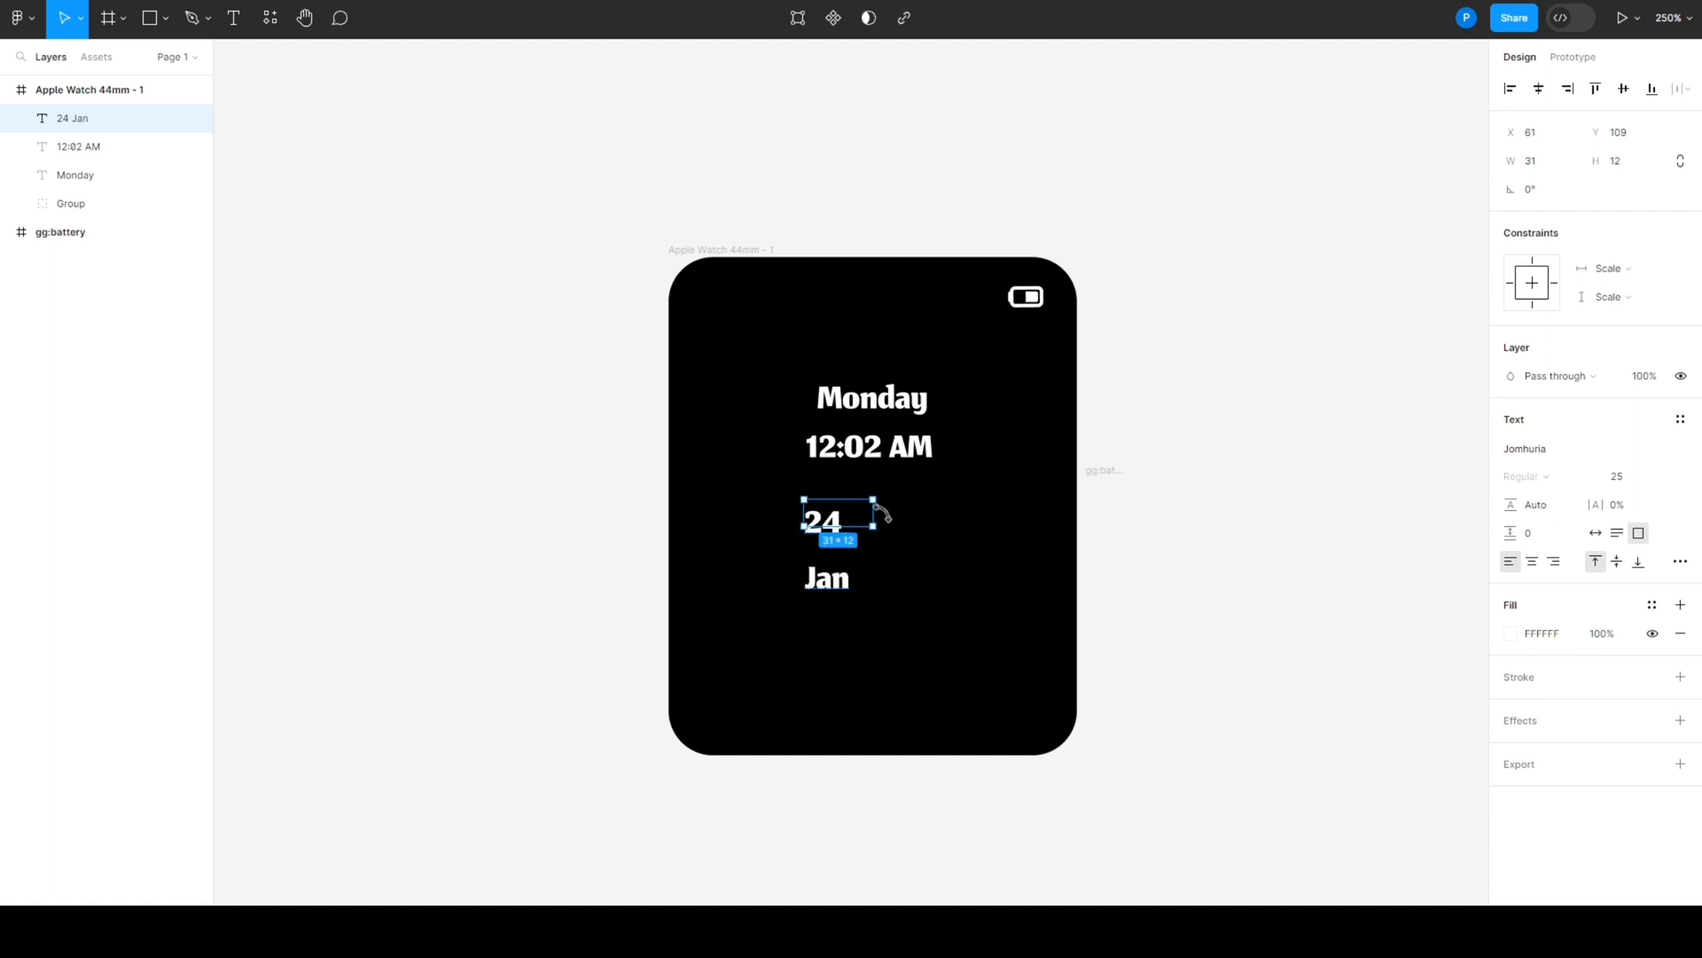
double_click(881, 513)
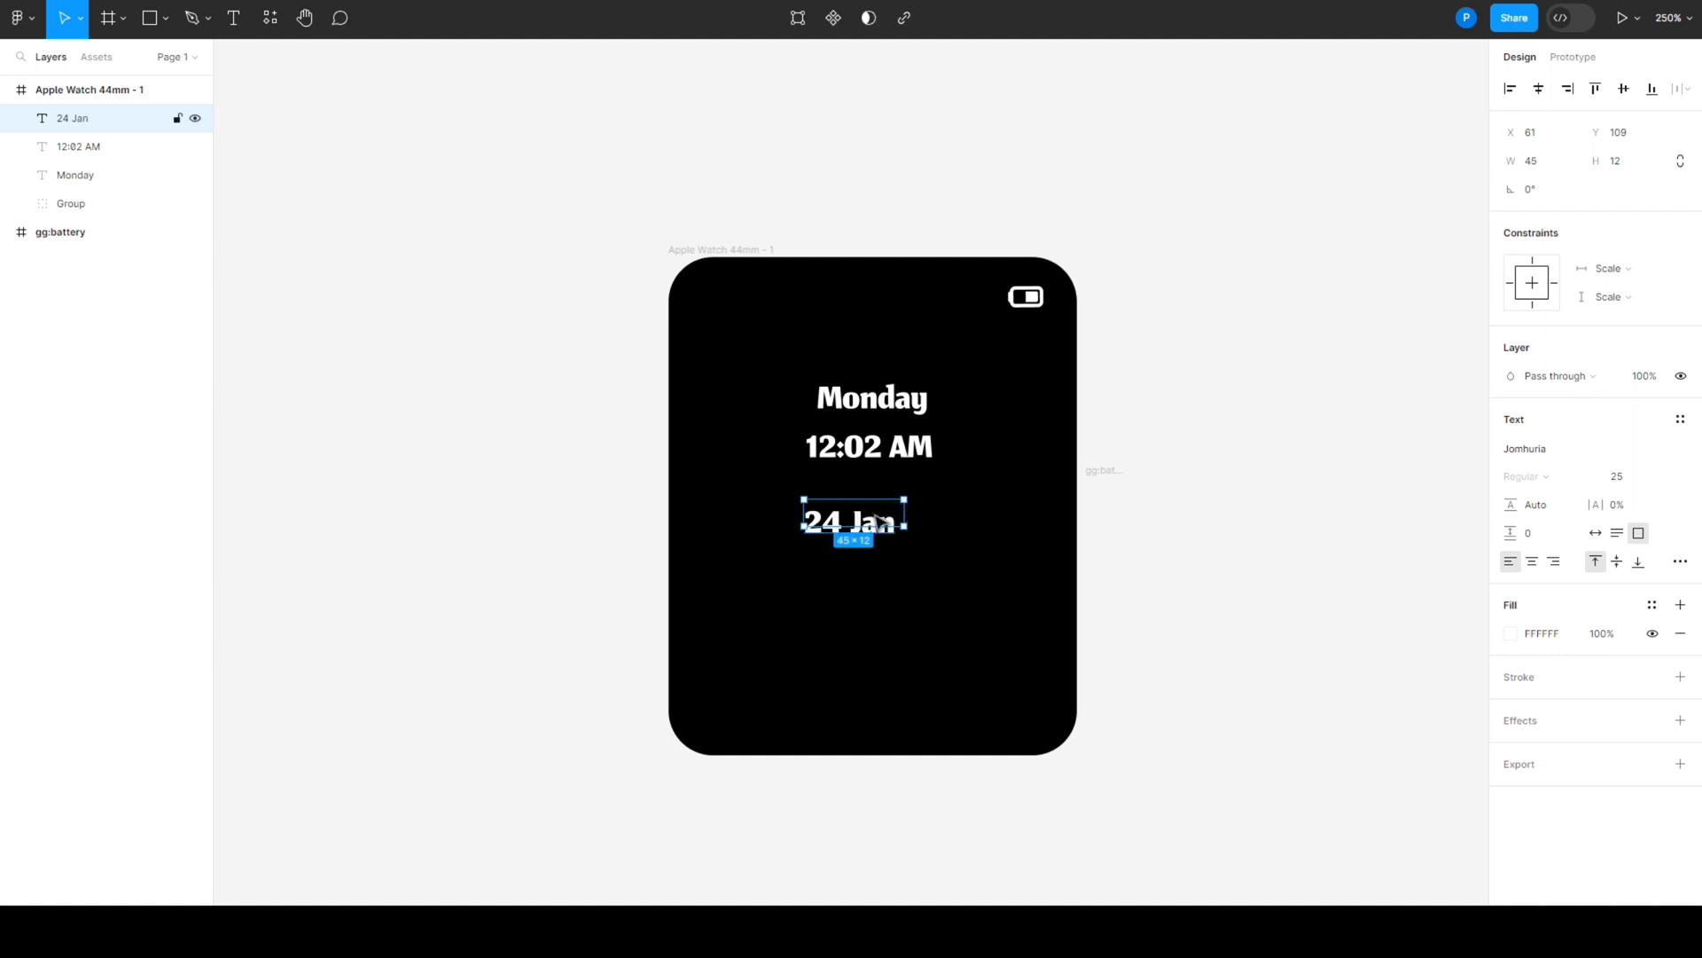
drag(871, 523, 885, 490)
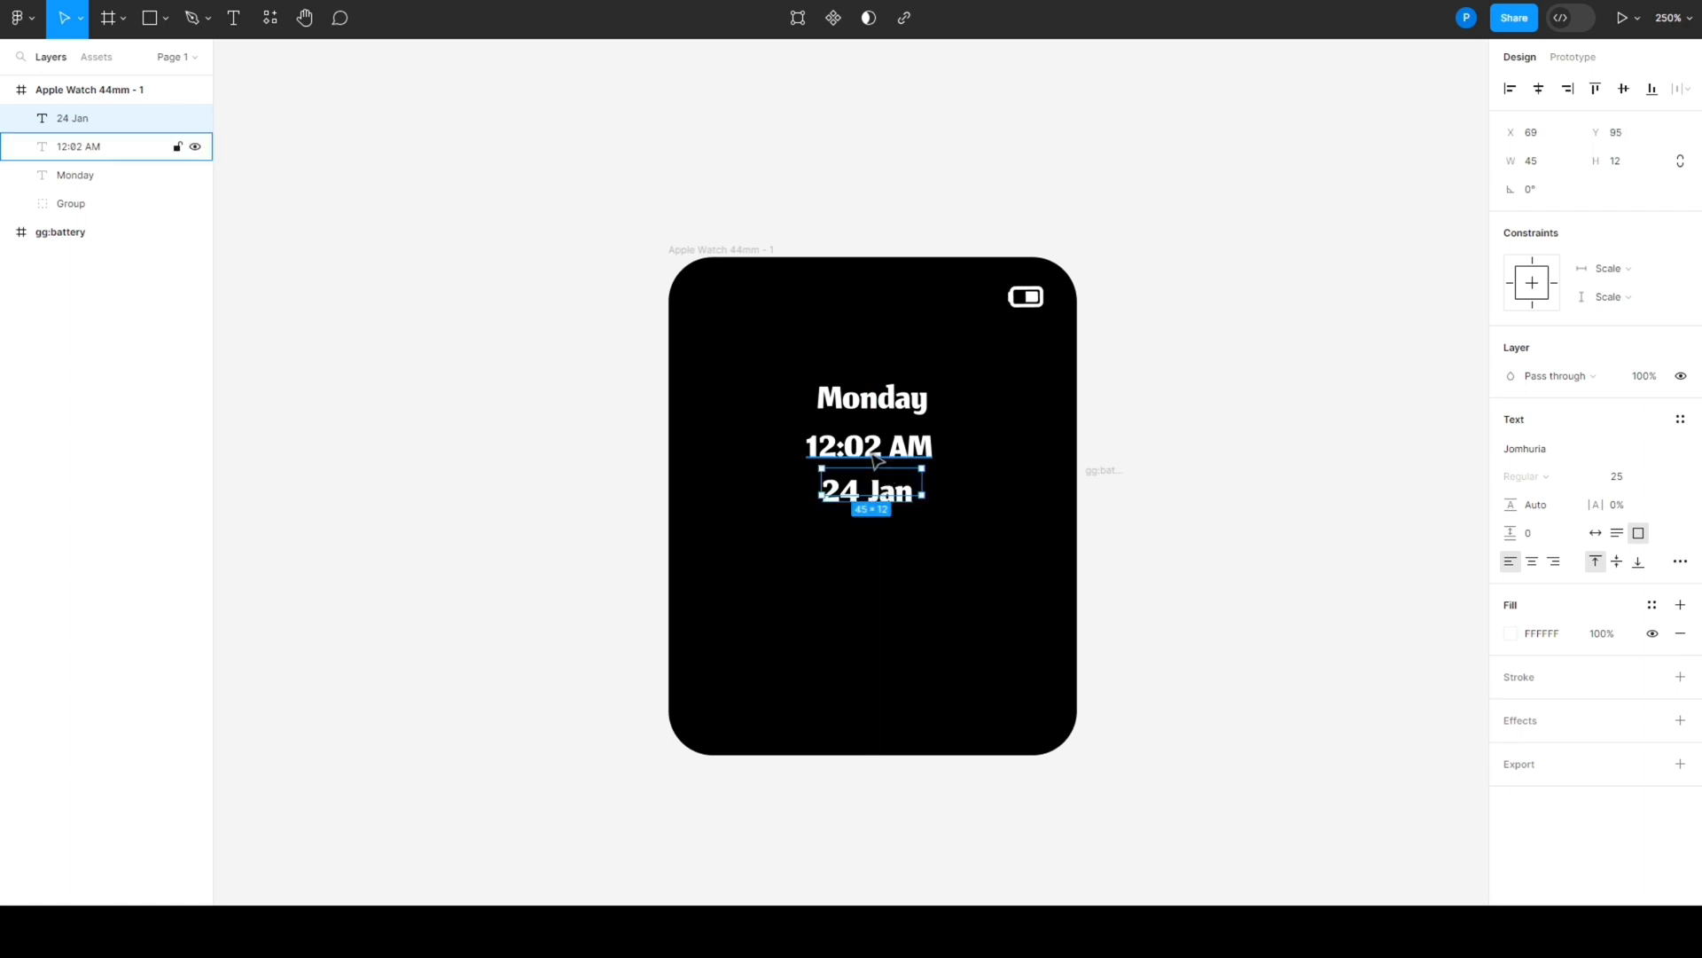
click(954, 585)
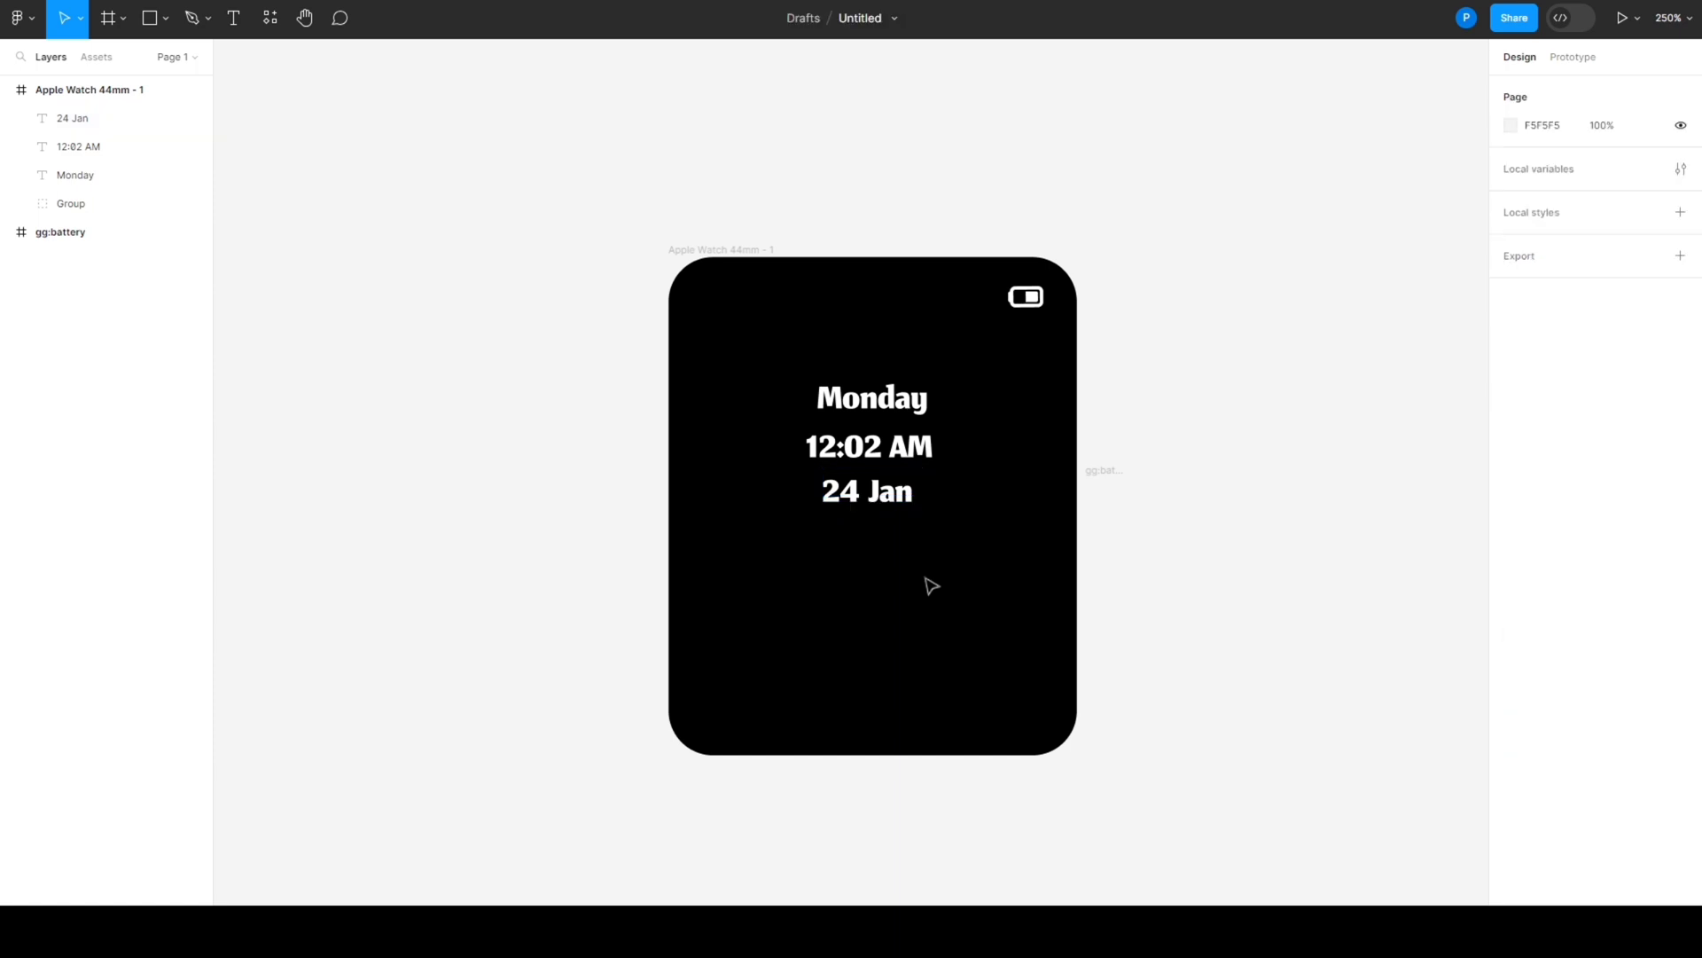
- Reposition the "Monday", "12:02 AM" and "24 Jan" texts so they stack evenly and centred in the watch frame
drag(868, 503, 875, 521)
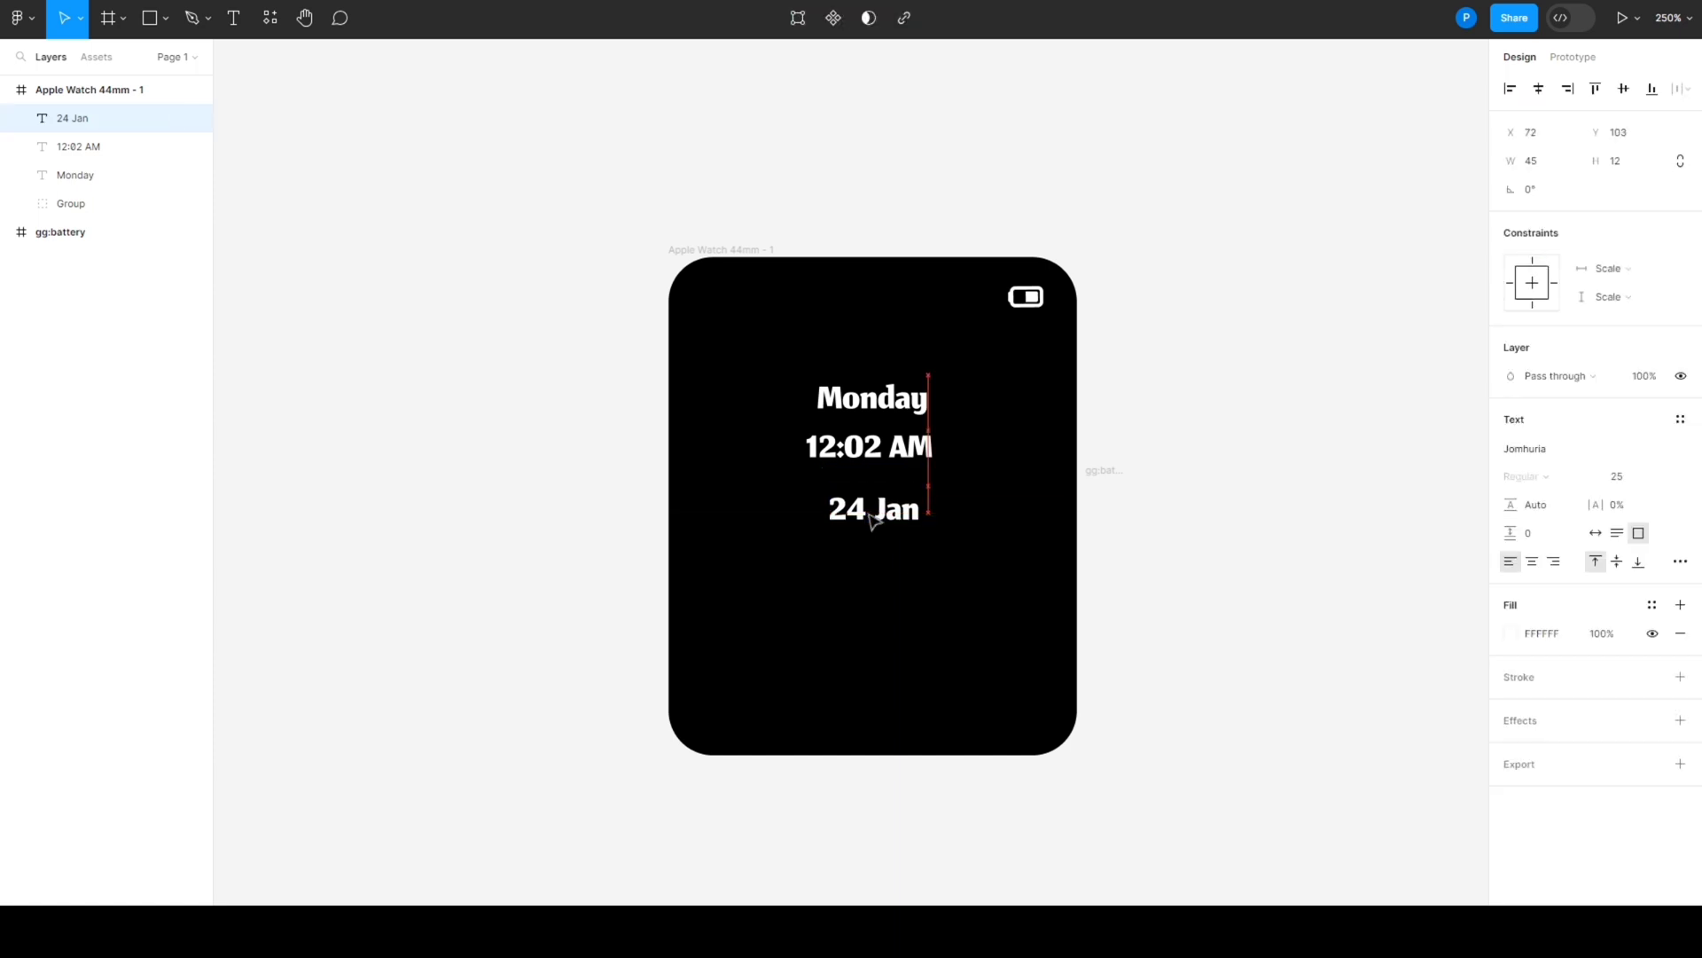
drag(871, 457, 880, 460)
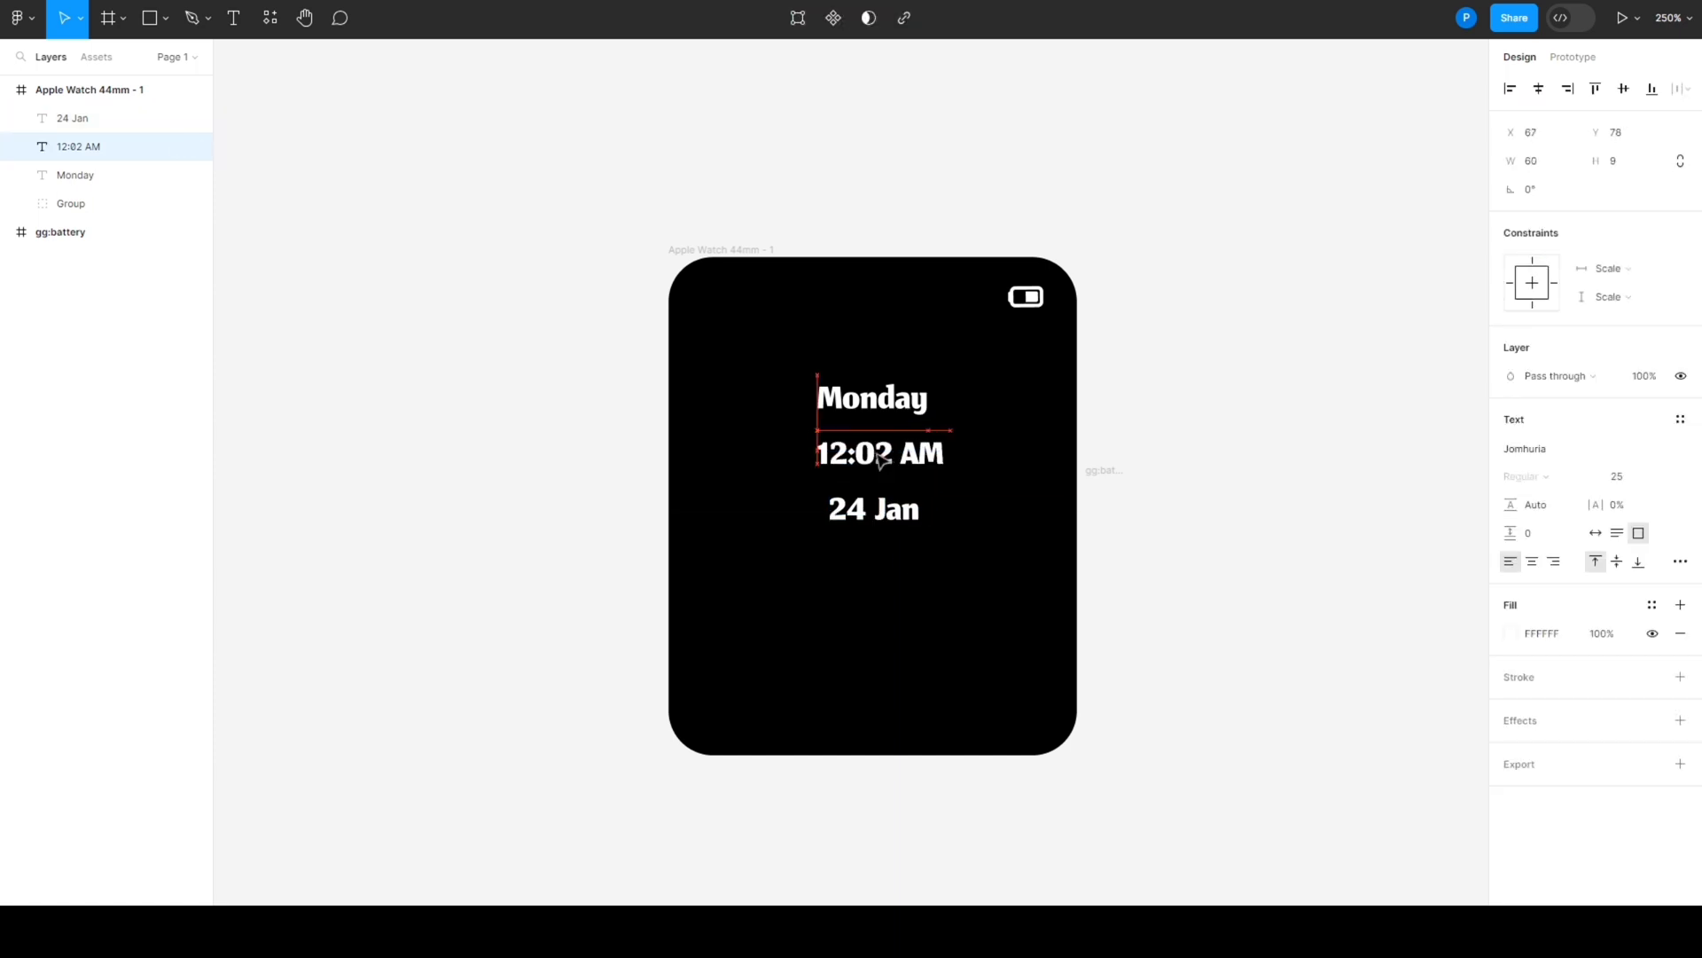
drag(874, 400, 874, 505)
click(877, 458)
click(873, 511)
- Delete the leftover gg:battery frame beside the watch frame
click(1119, 532)
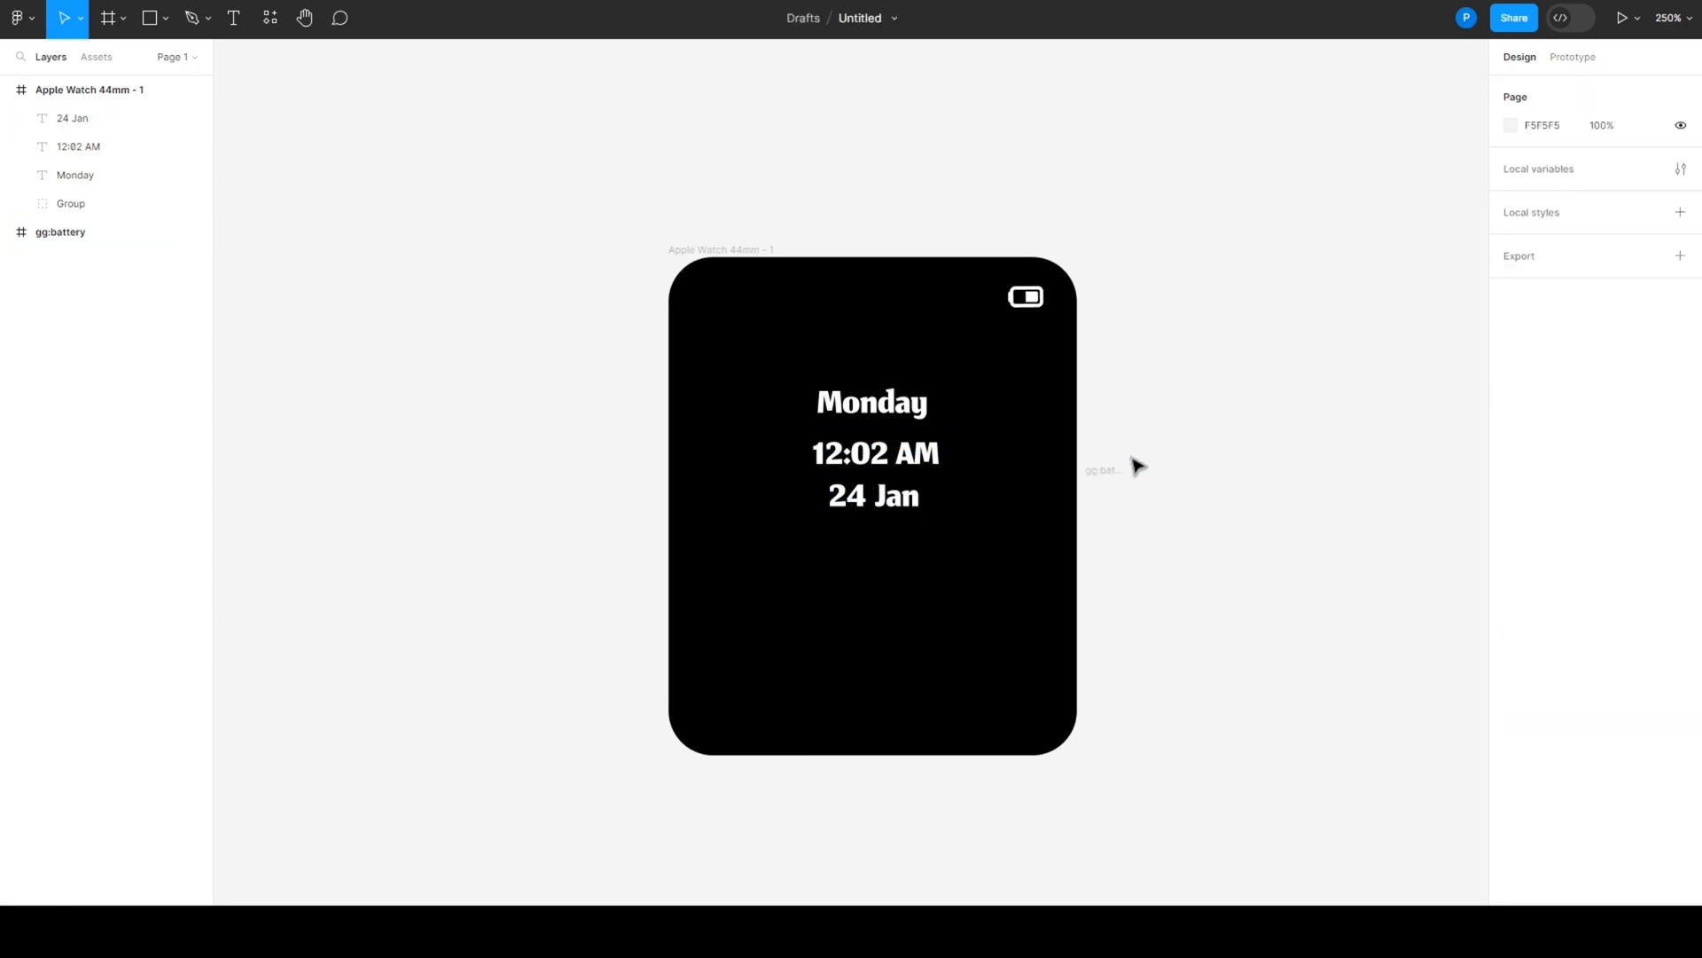
click(1115, 514)
key(Delete)
- Search the Iconduck plugin for "call", insert the round green call start icon and close the plugin
right_click(1117, 379)
mouse_move(1160, 537)
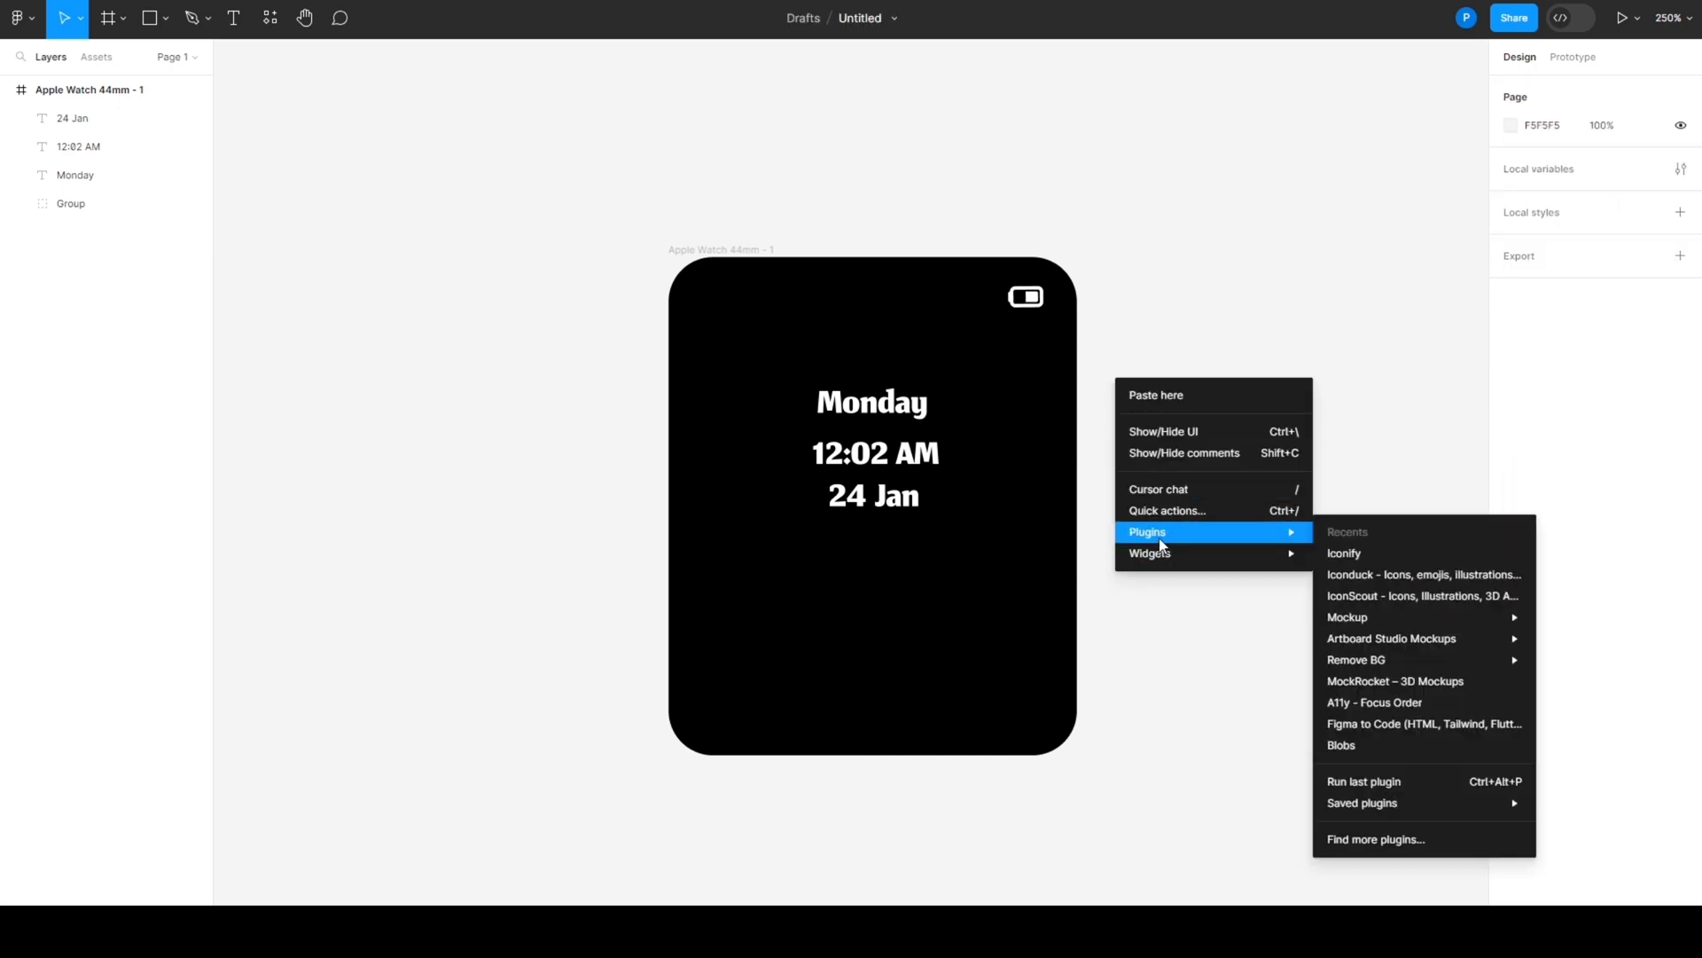
click(1379, 575)
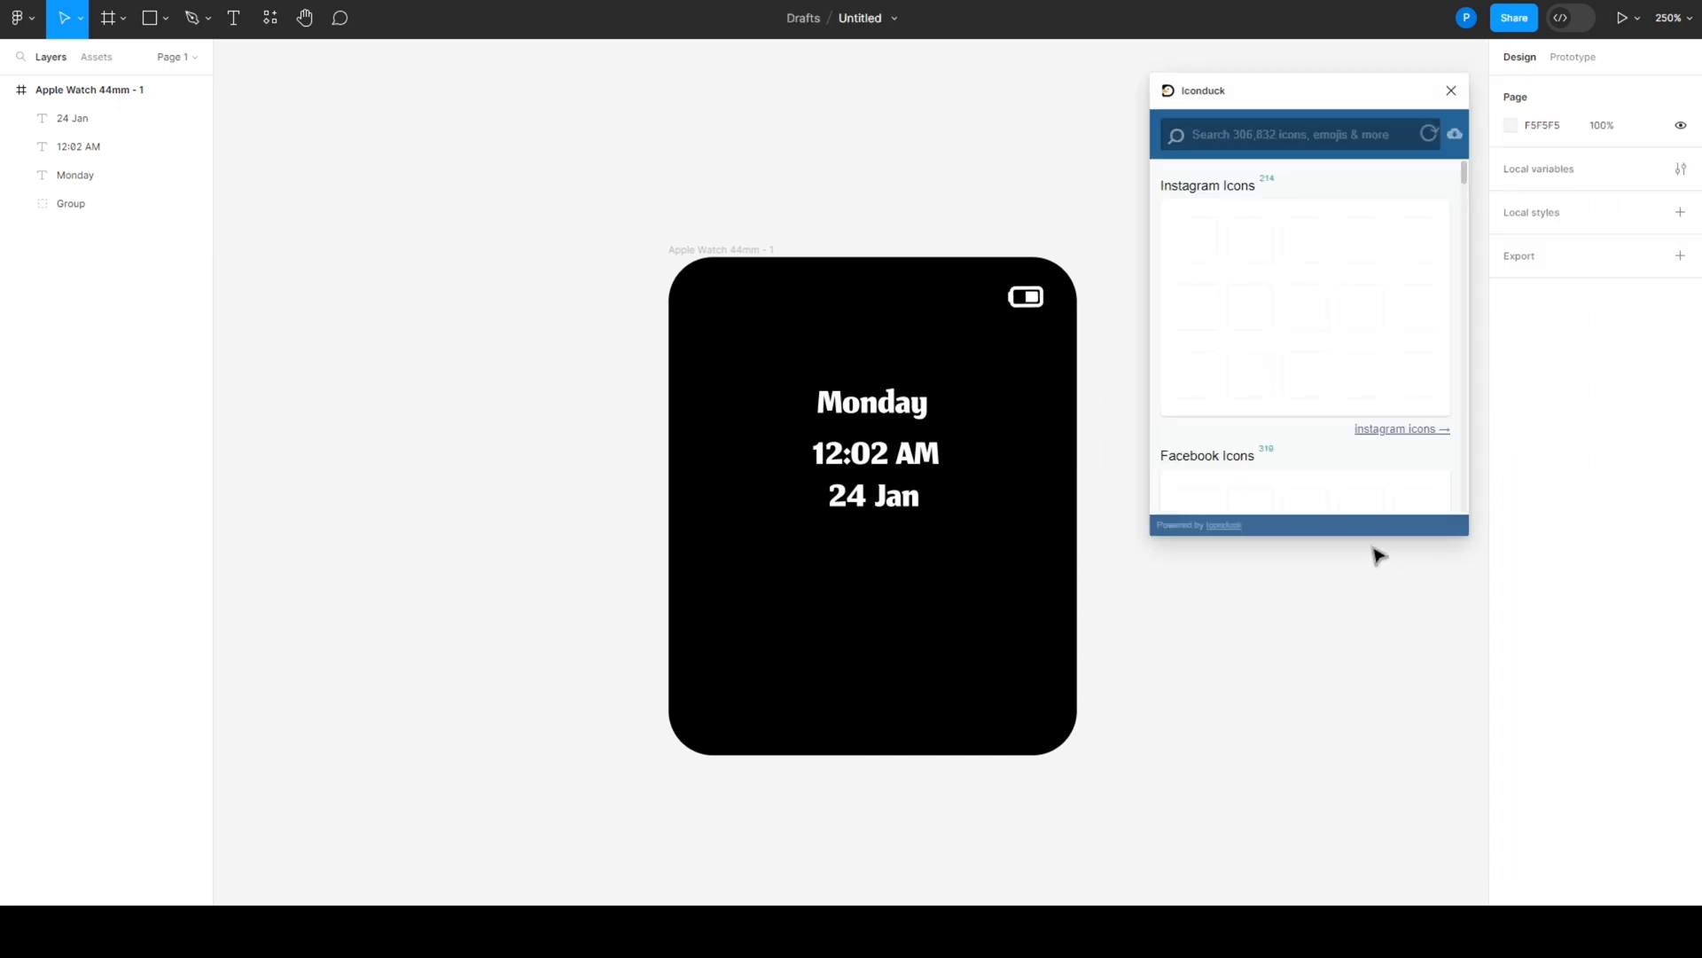
text(call)
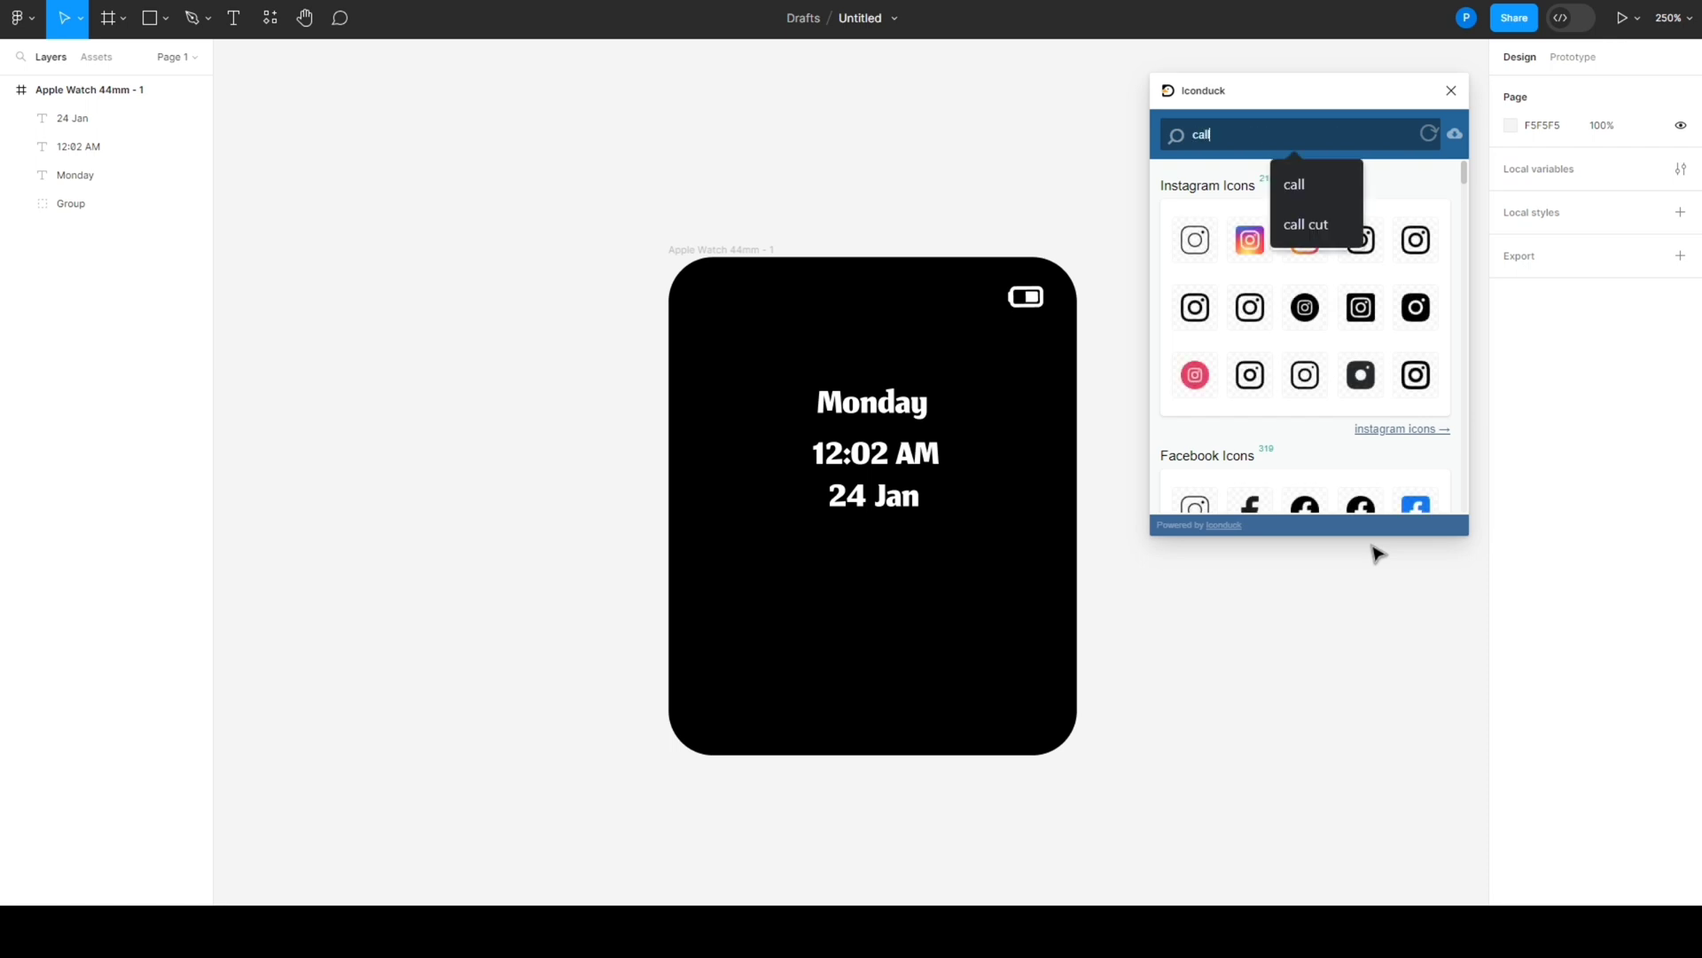
key(Return)
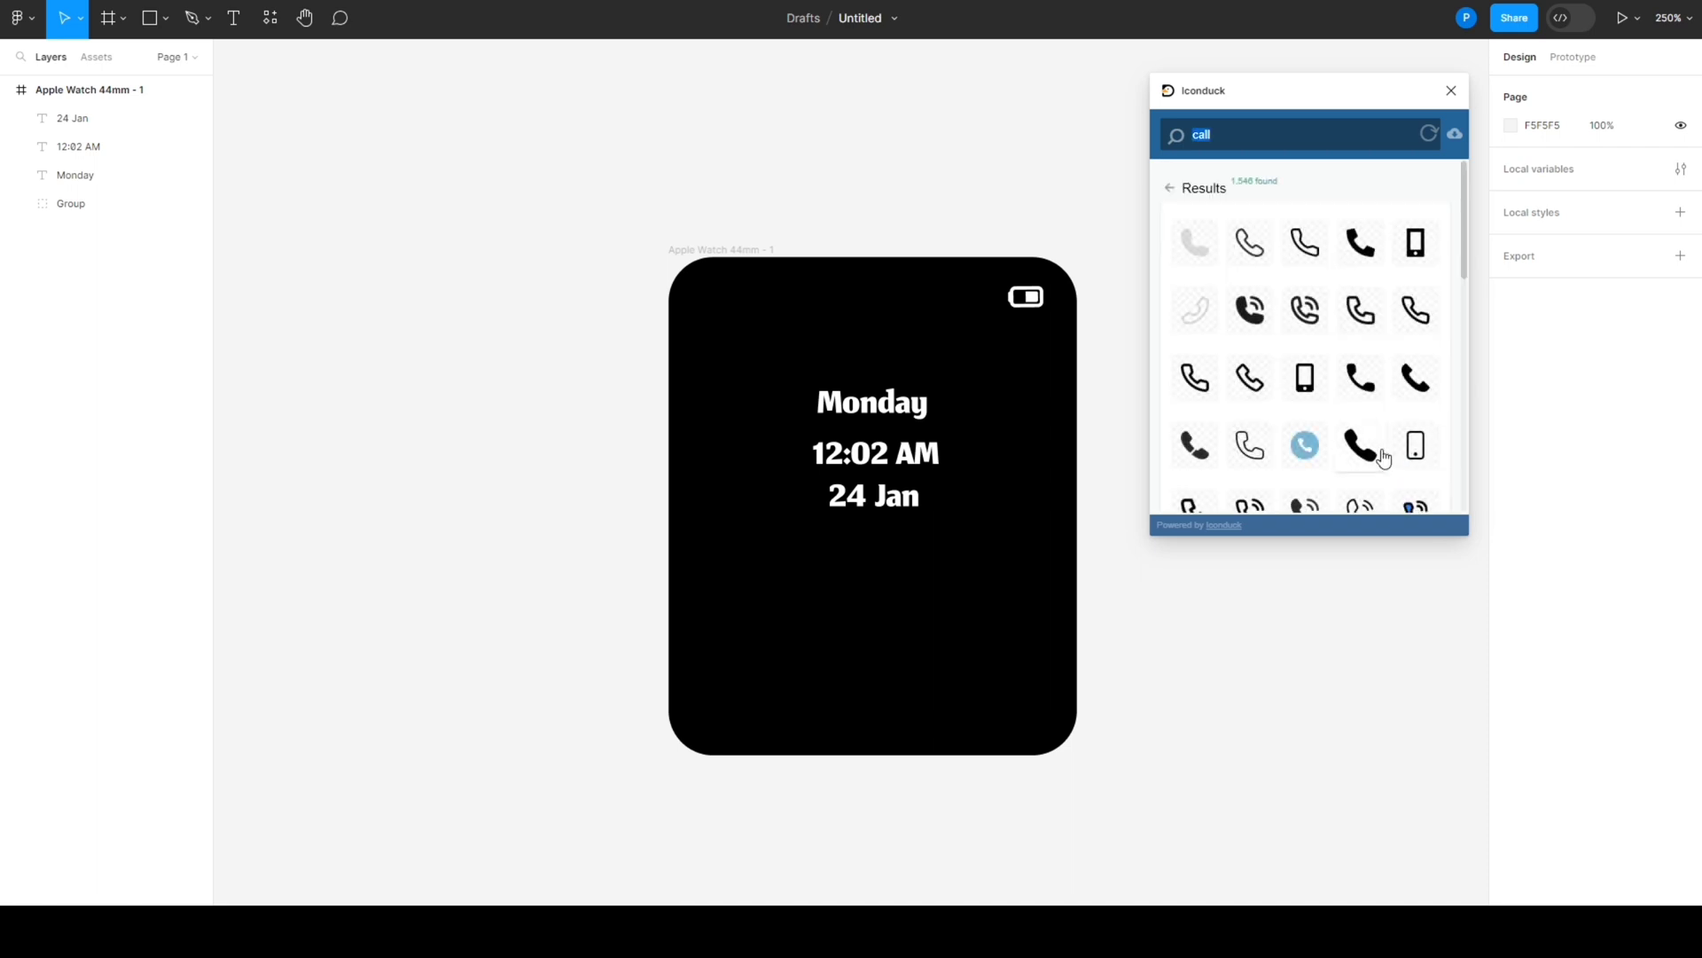
scroll(1387, 459, down, 1)
scroll(1384, 459, down, 4)
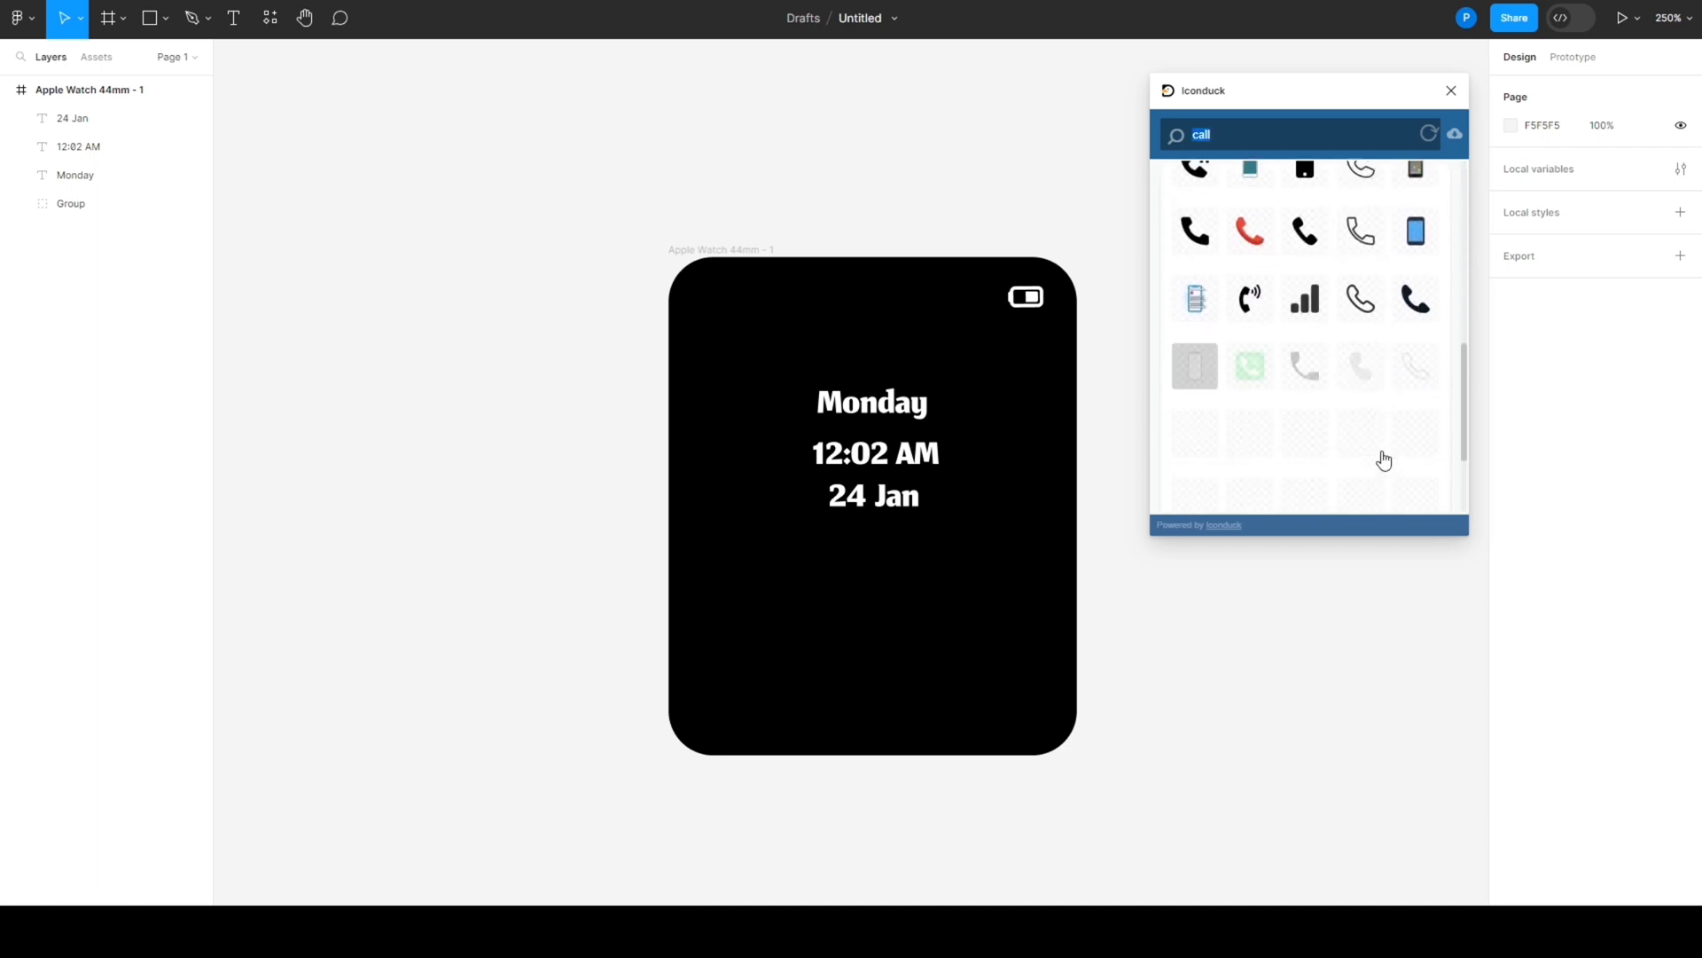
scroll(1384, 459, down, 2)
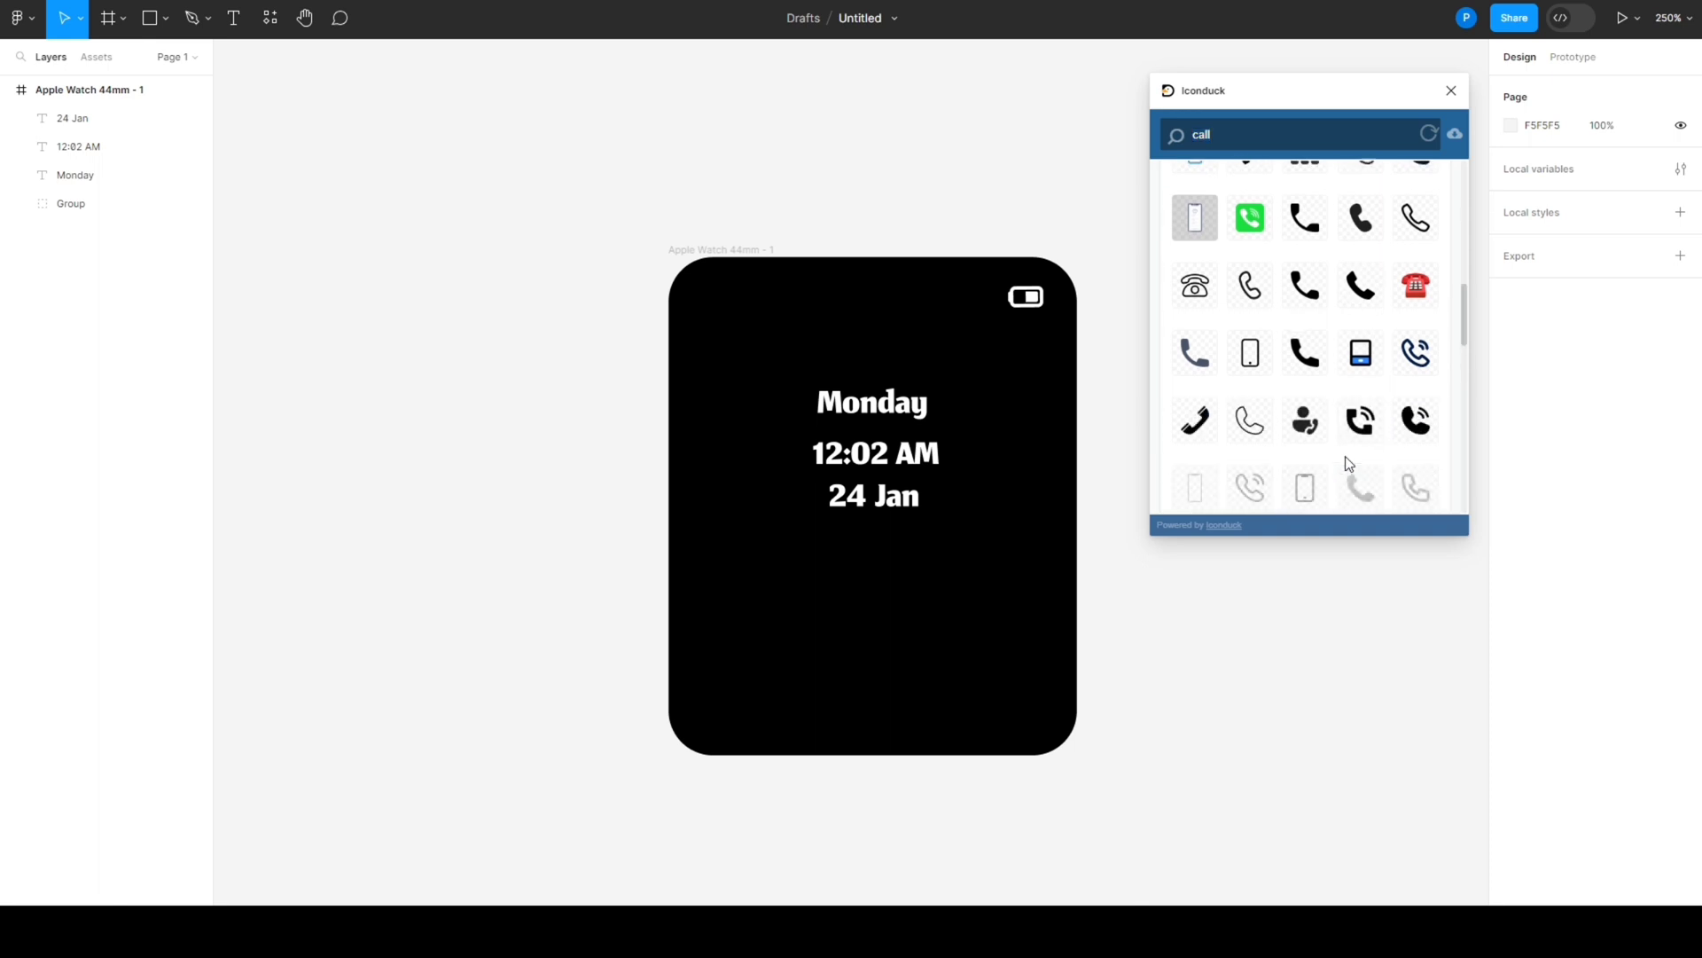
scroll(1346, 455, down, 4)
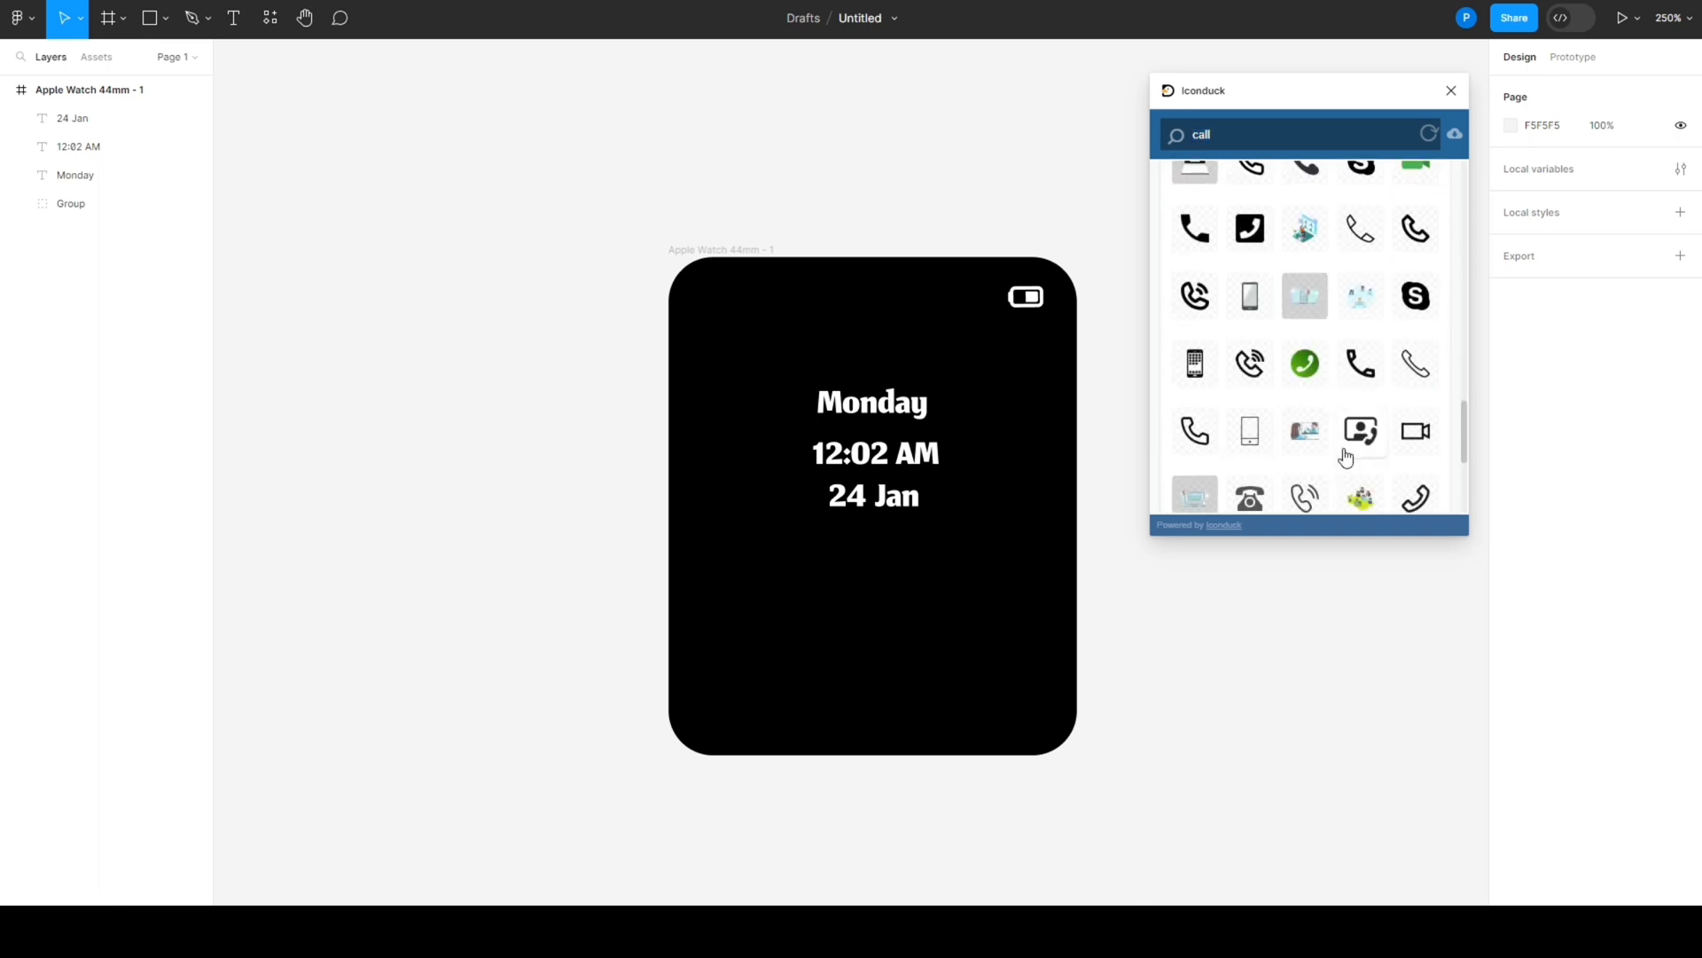
click(1309, 370)
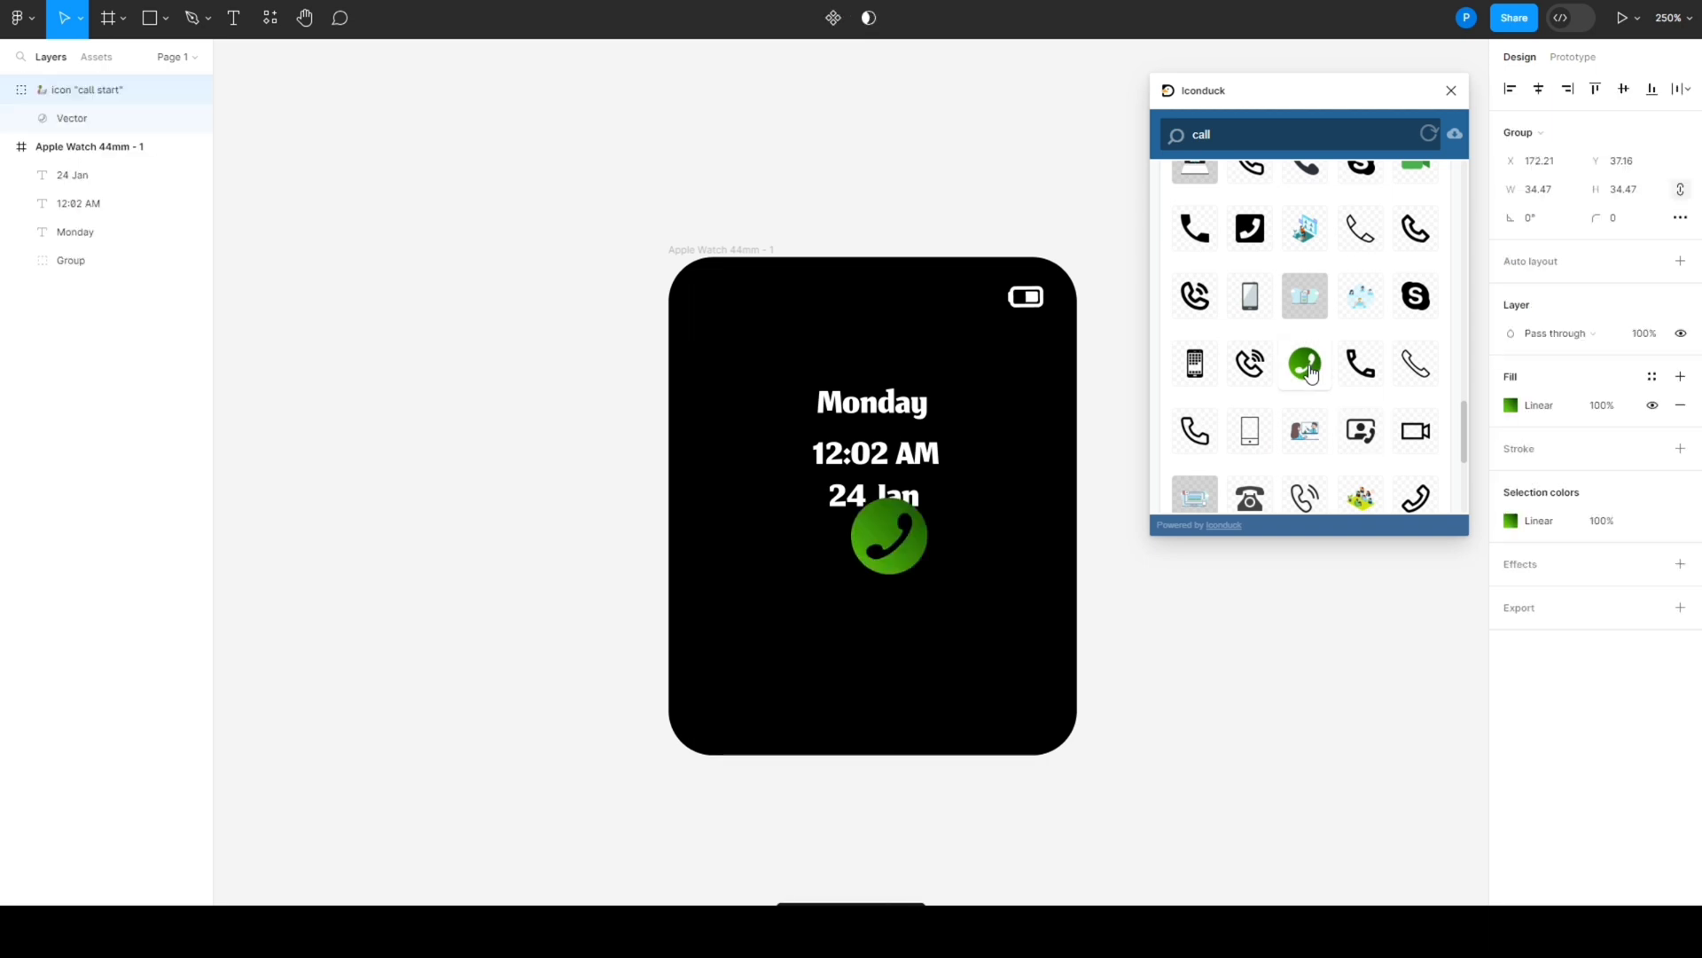
click(1451, 92)
- Resize the green call icon to 50 × 50 and place it in the lower right of the watch face
click(1542, 196)
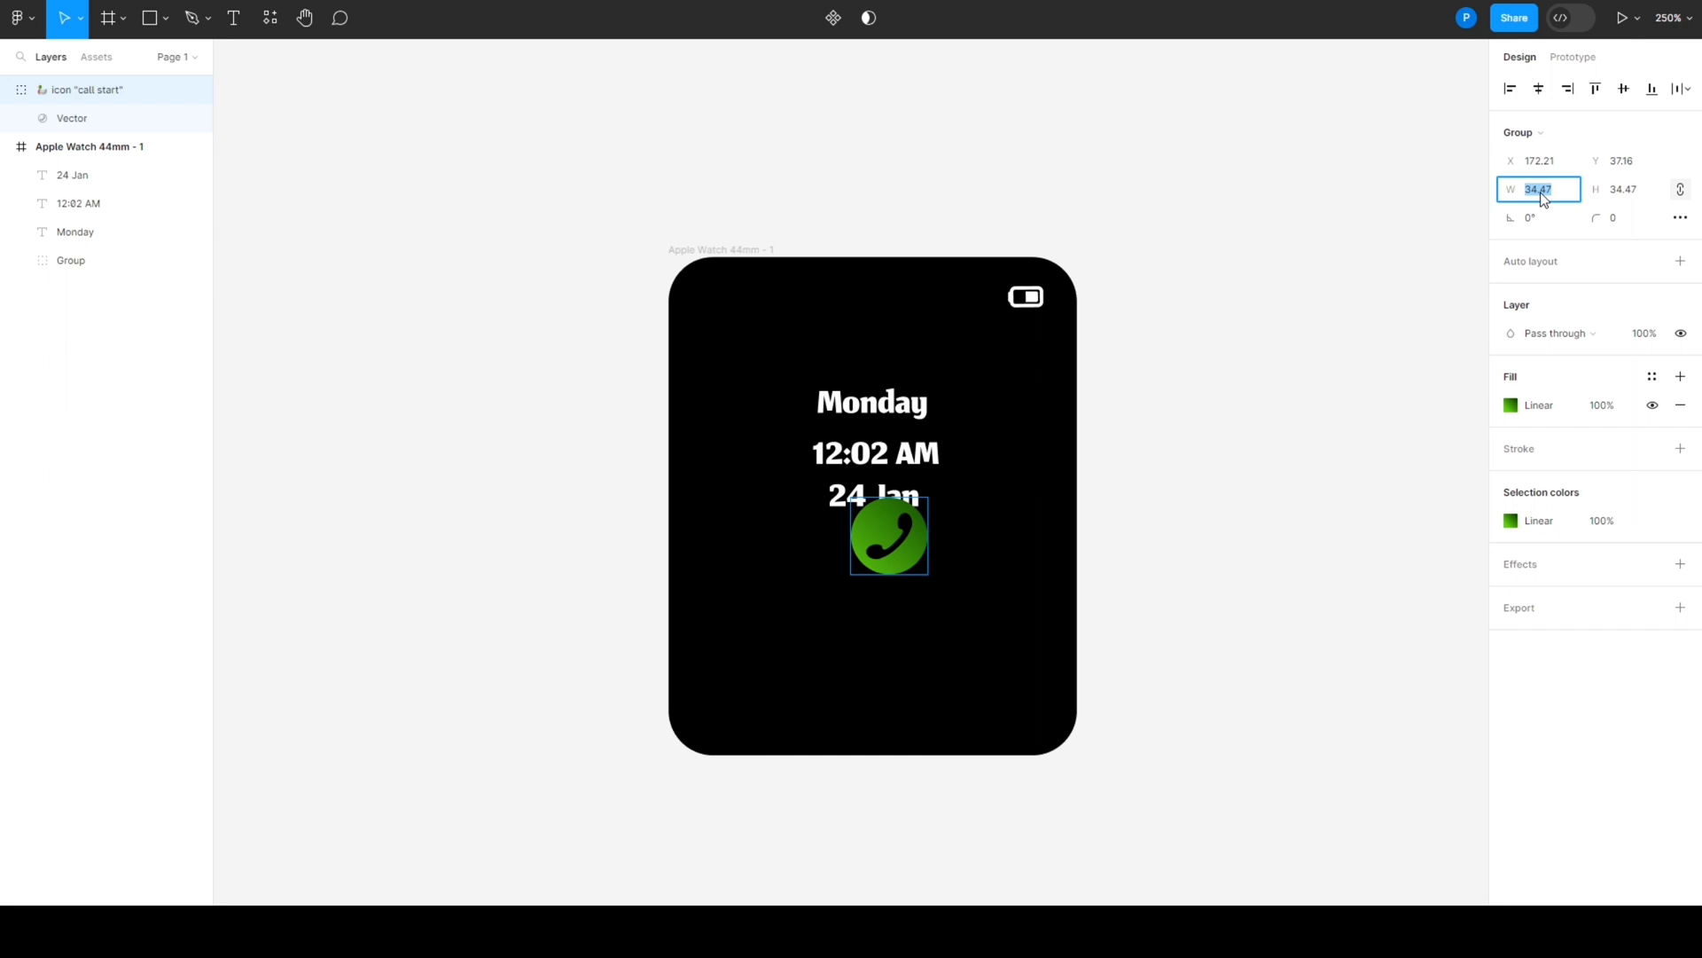
text(50)
click(1622, 191)
click(1386, 338)
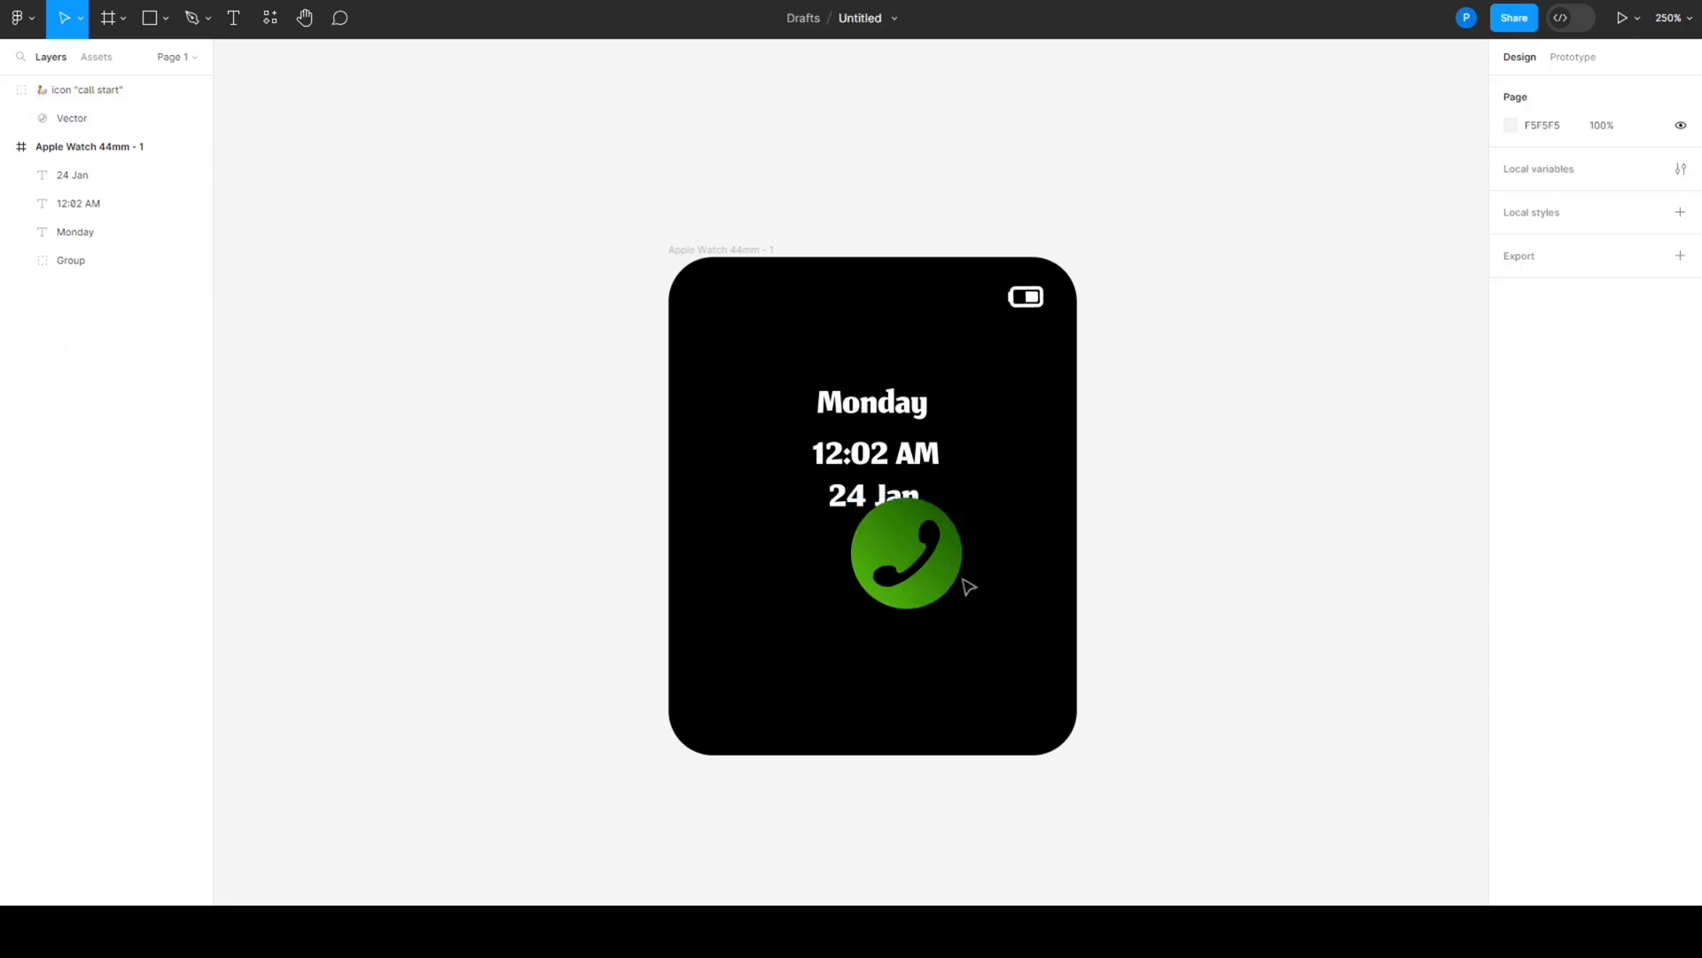
drag(943, 576, 1014, 650)
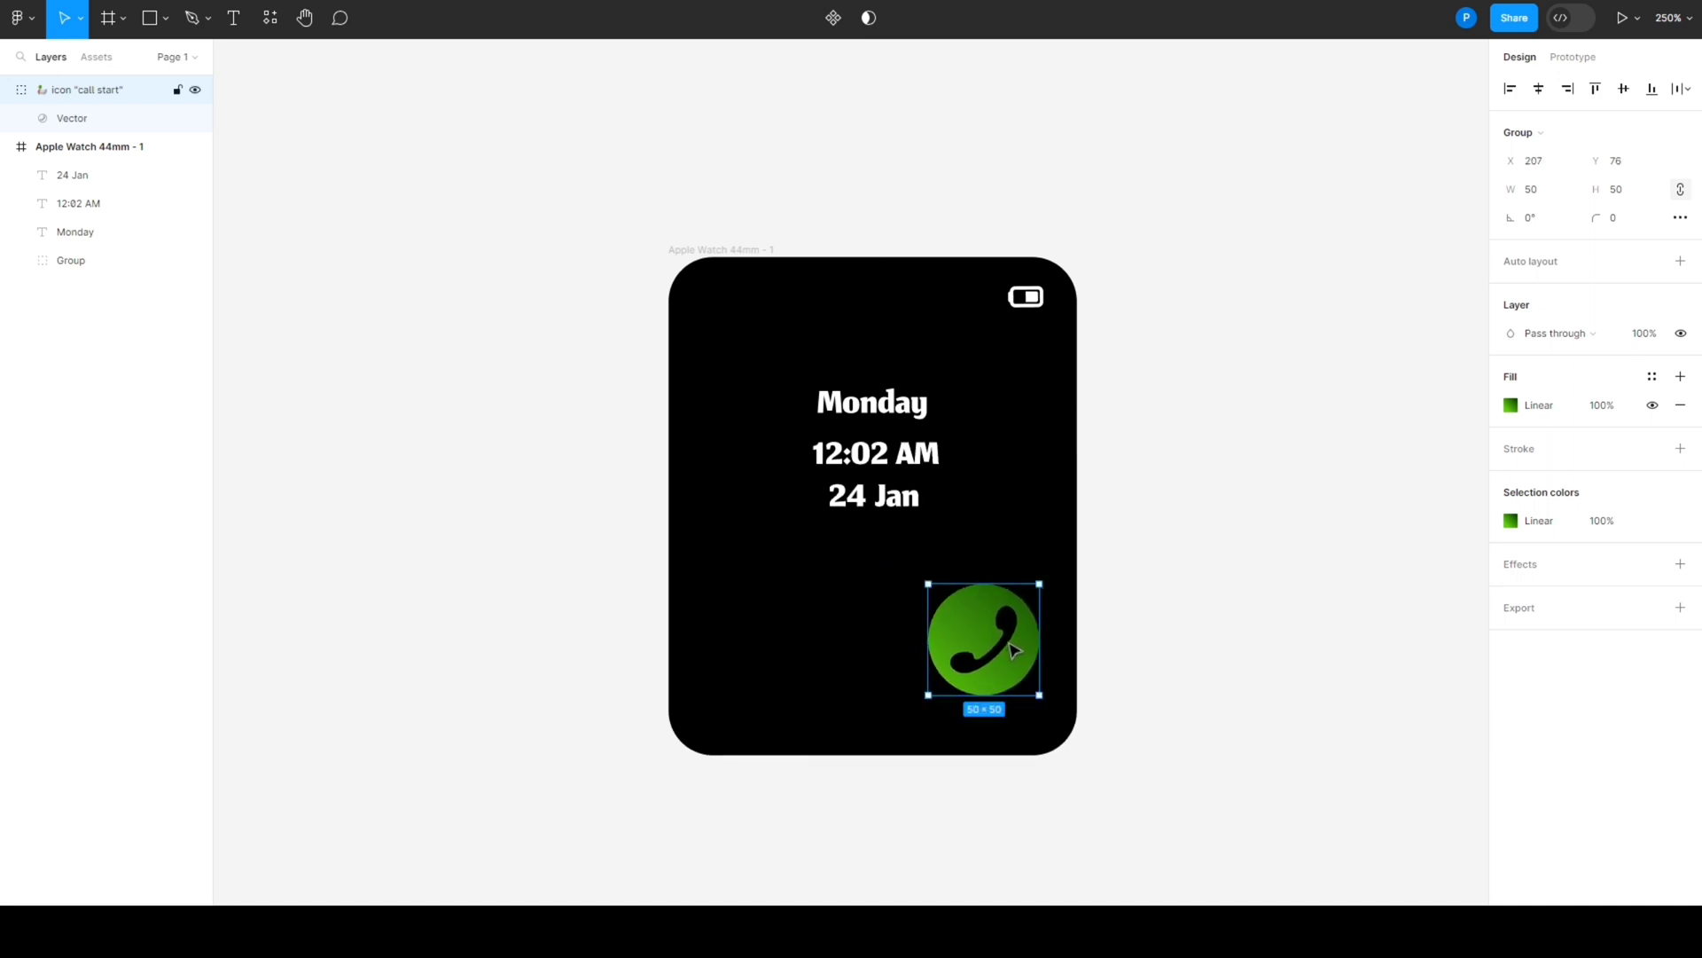
click(1146, 656)
- Search Iconduck for "call cut", insert the round red call stop icon and close the plugin
right_click(1125, 409)
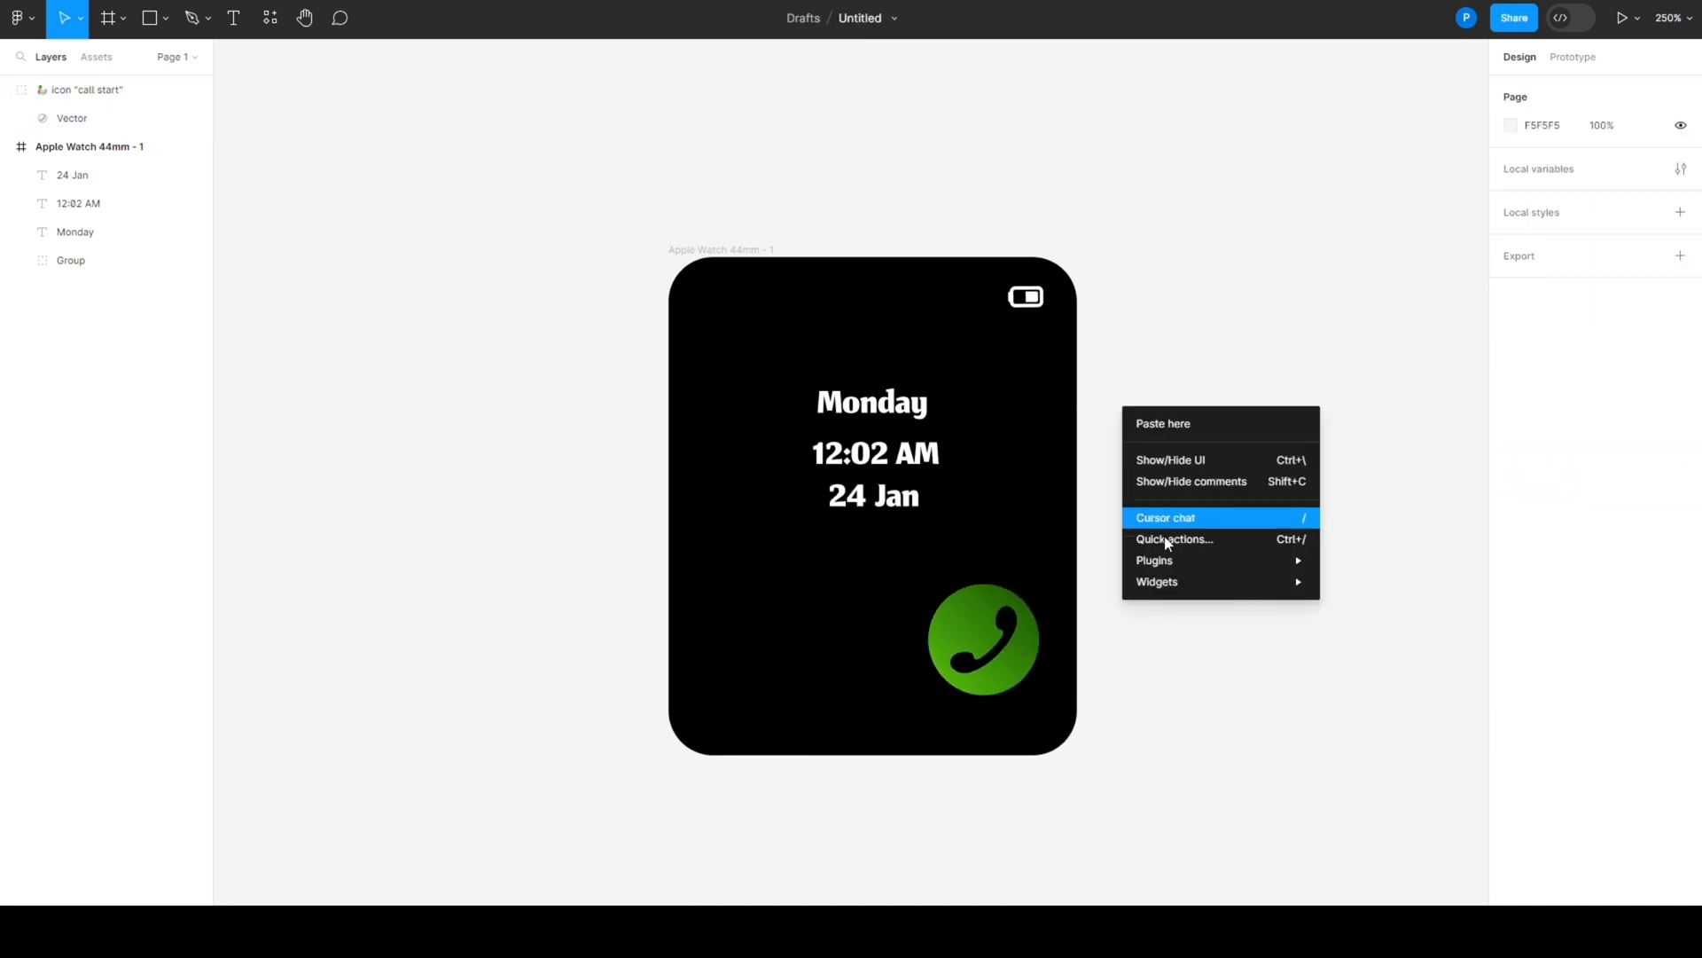
mouse_move(1188, 571)
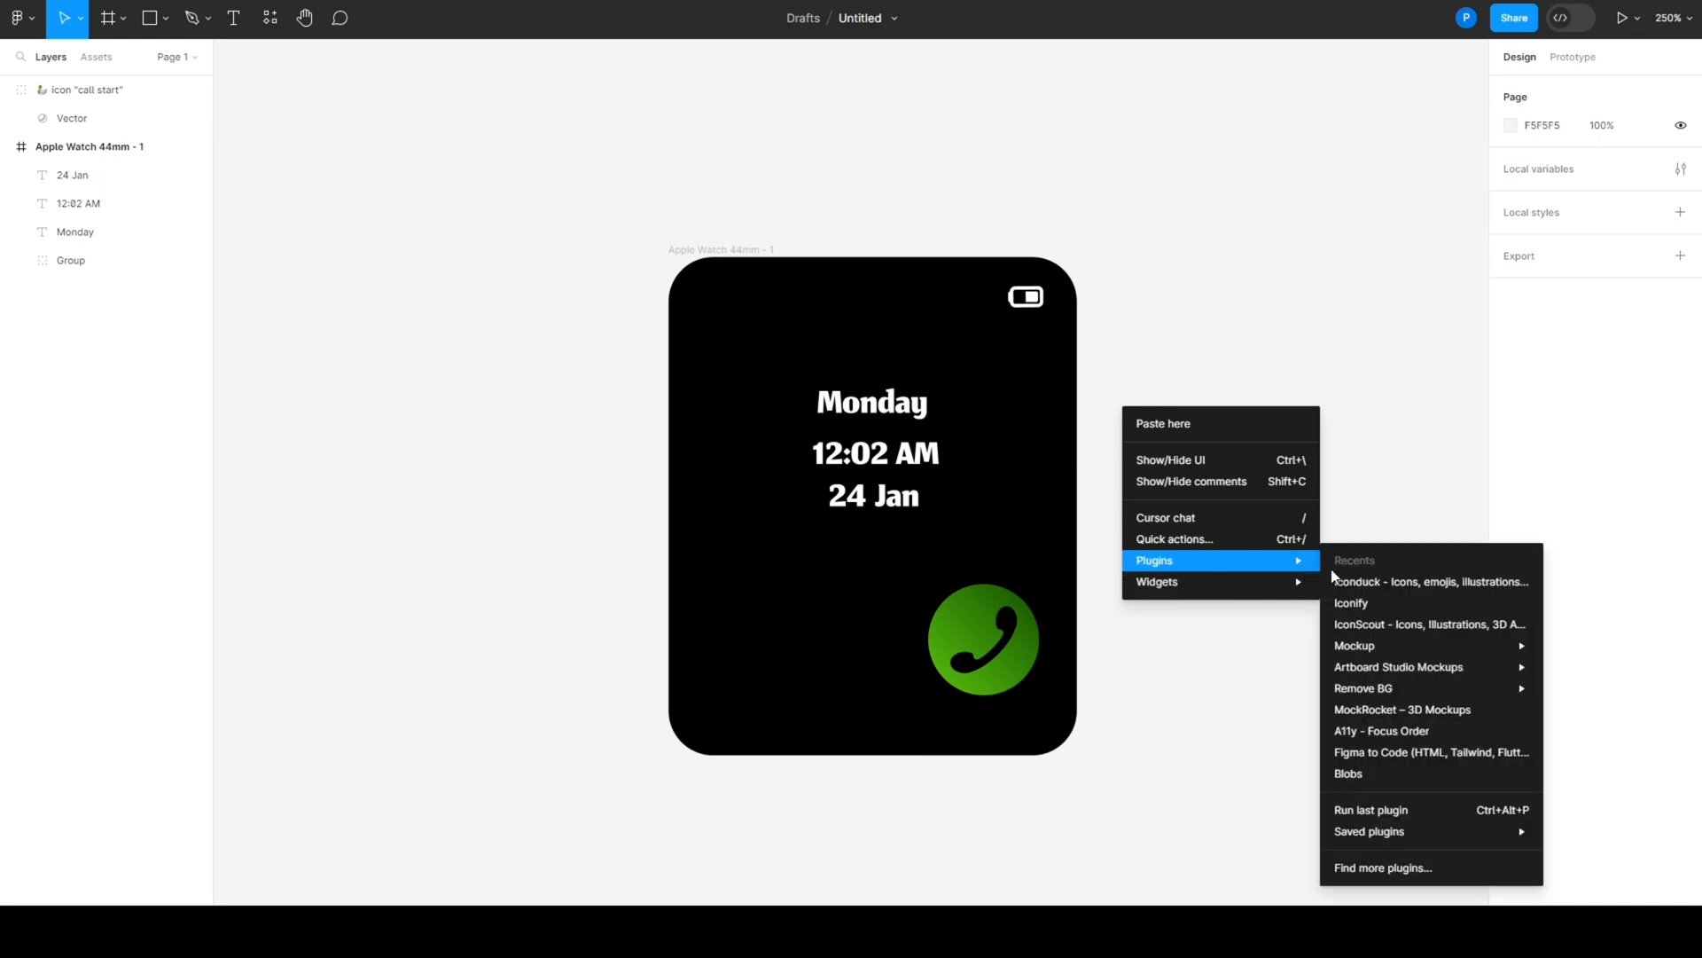
click(1366, 589)
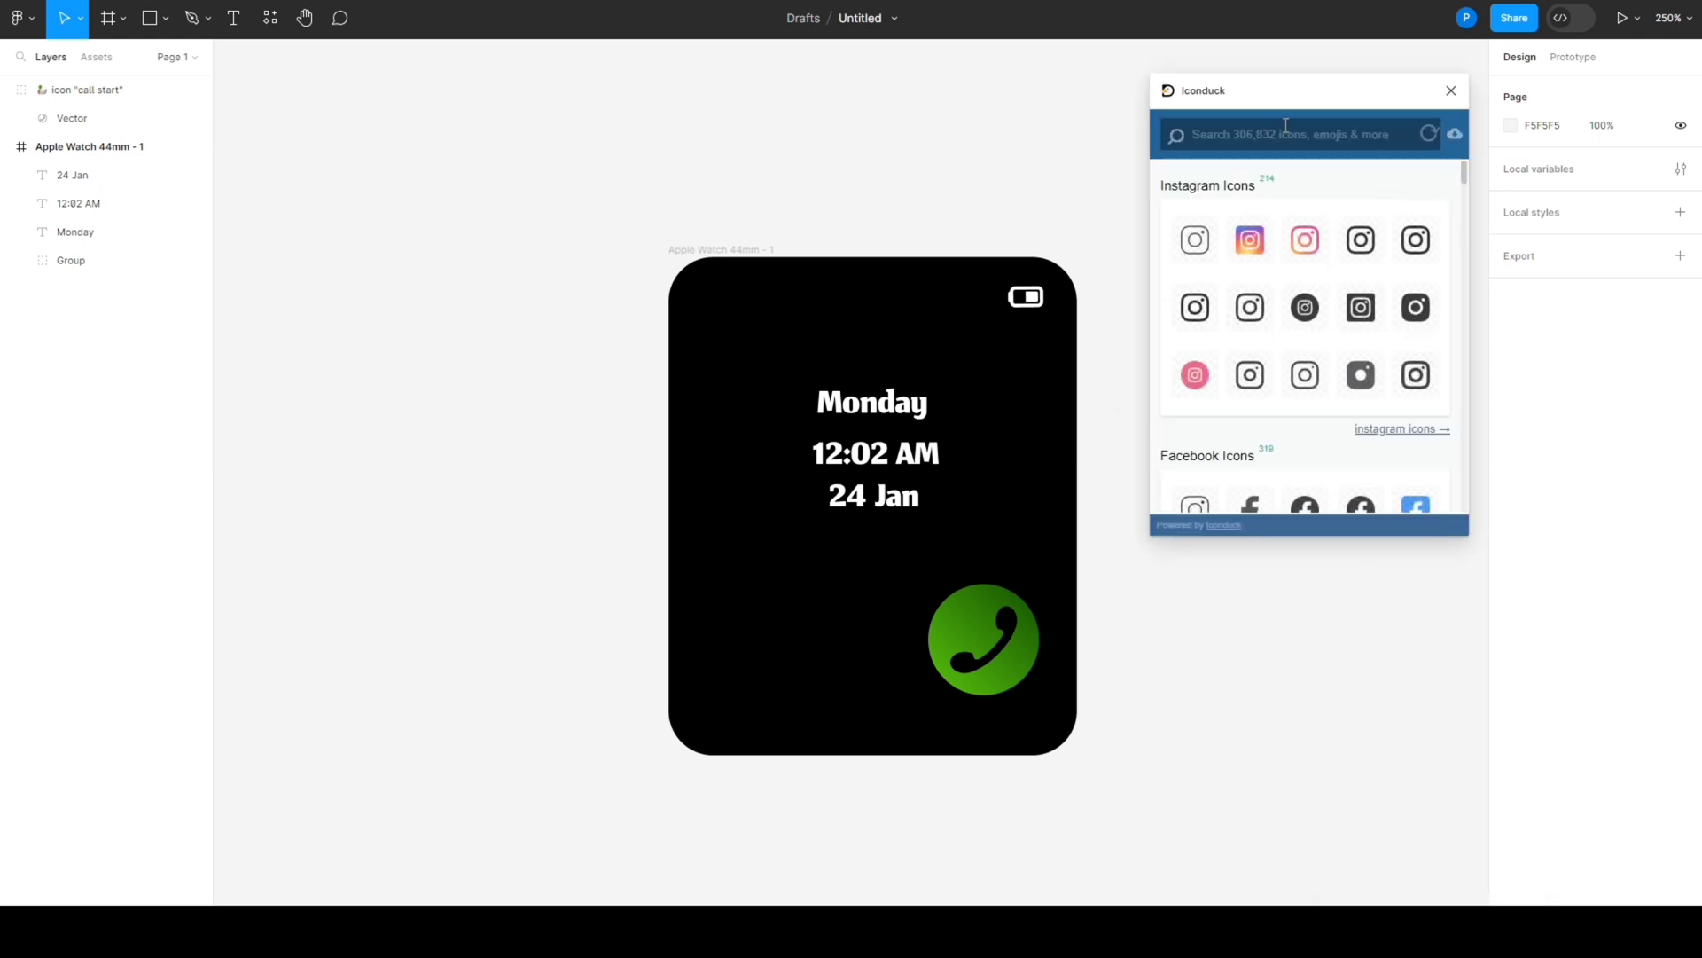
text(call cut)
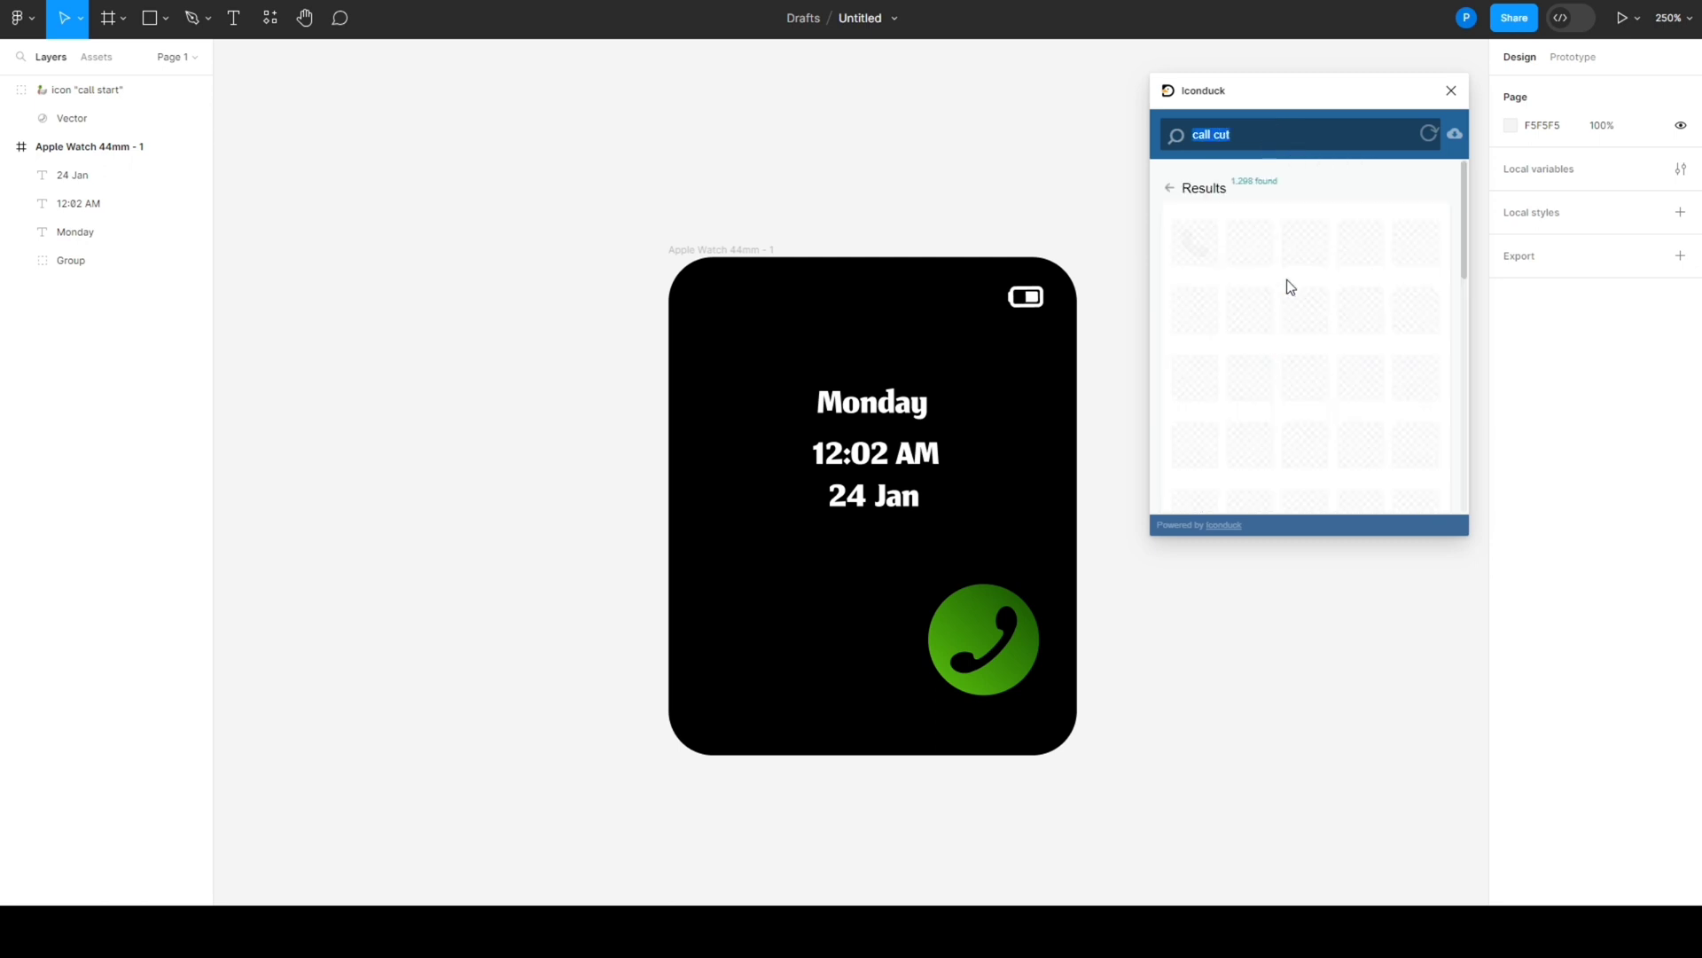
scroll(1298, 381, down, 2)
scroll(1300, 393, down, 10)
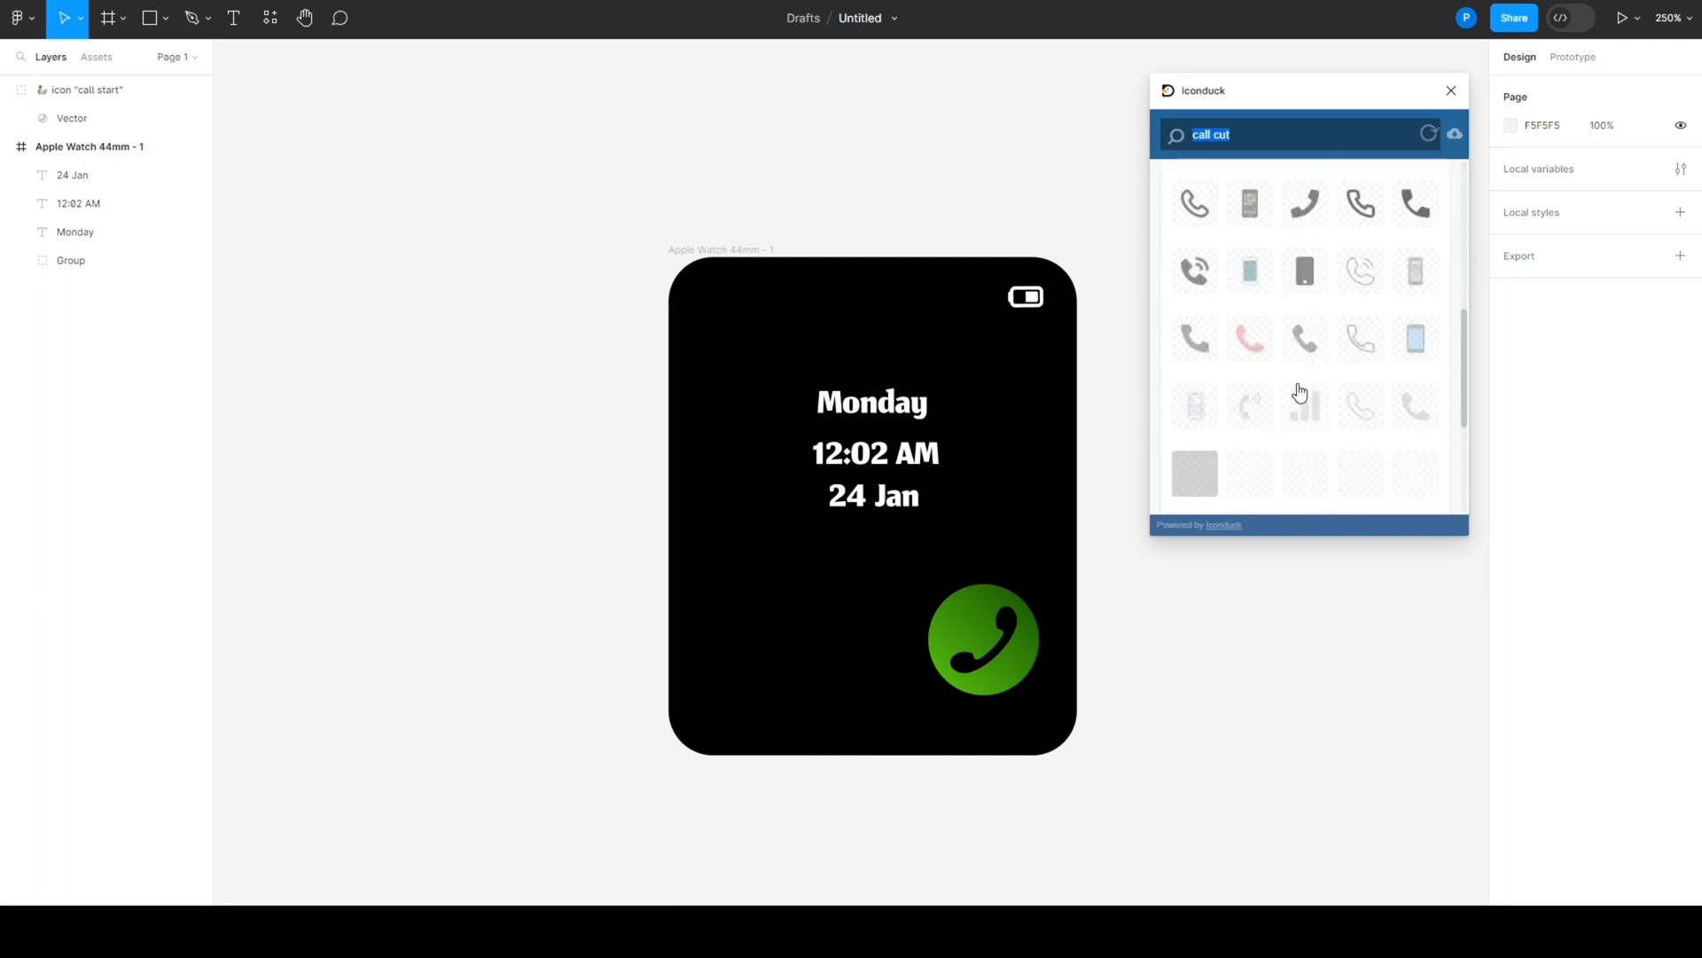
scroll(1310, 407, down, 6)
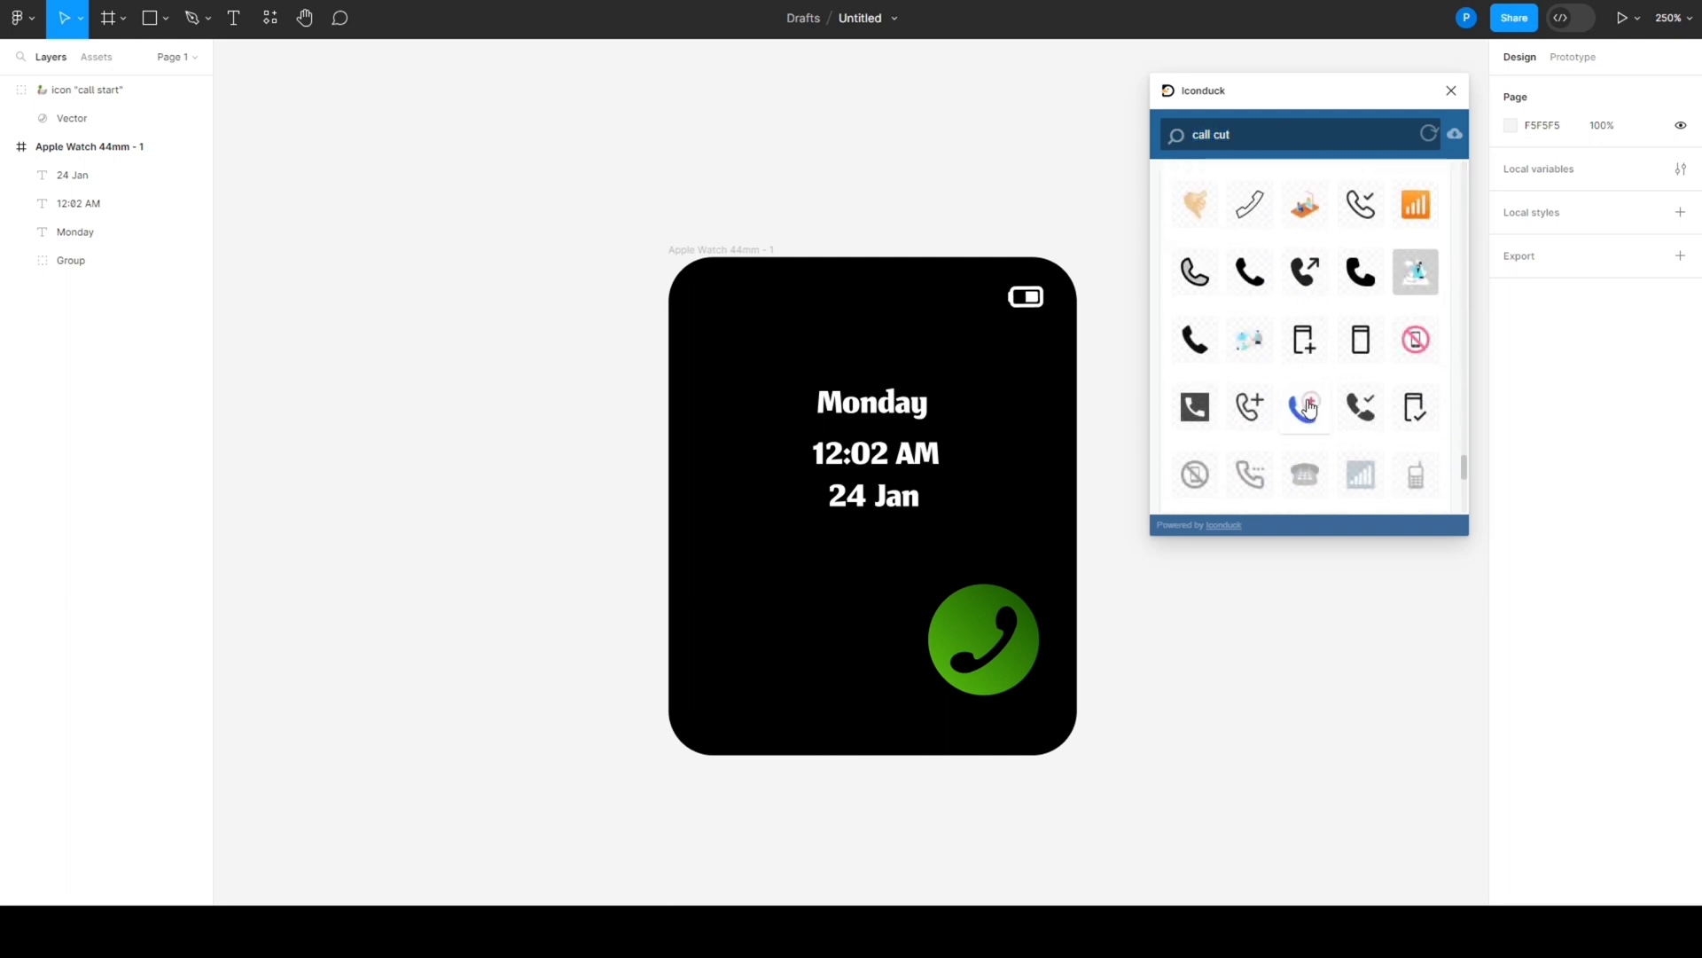
click(1315, 335)
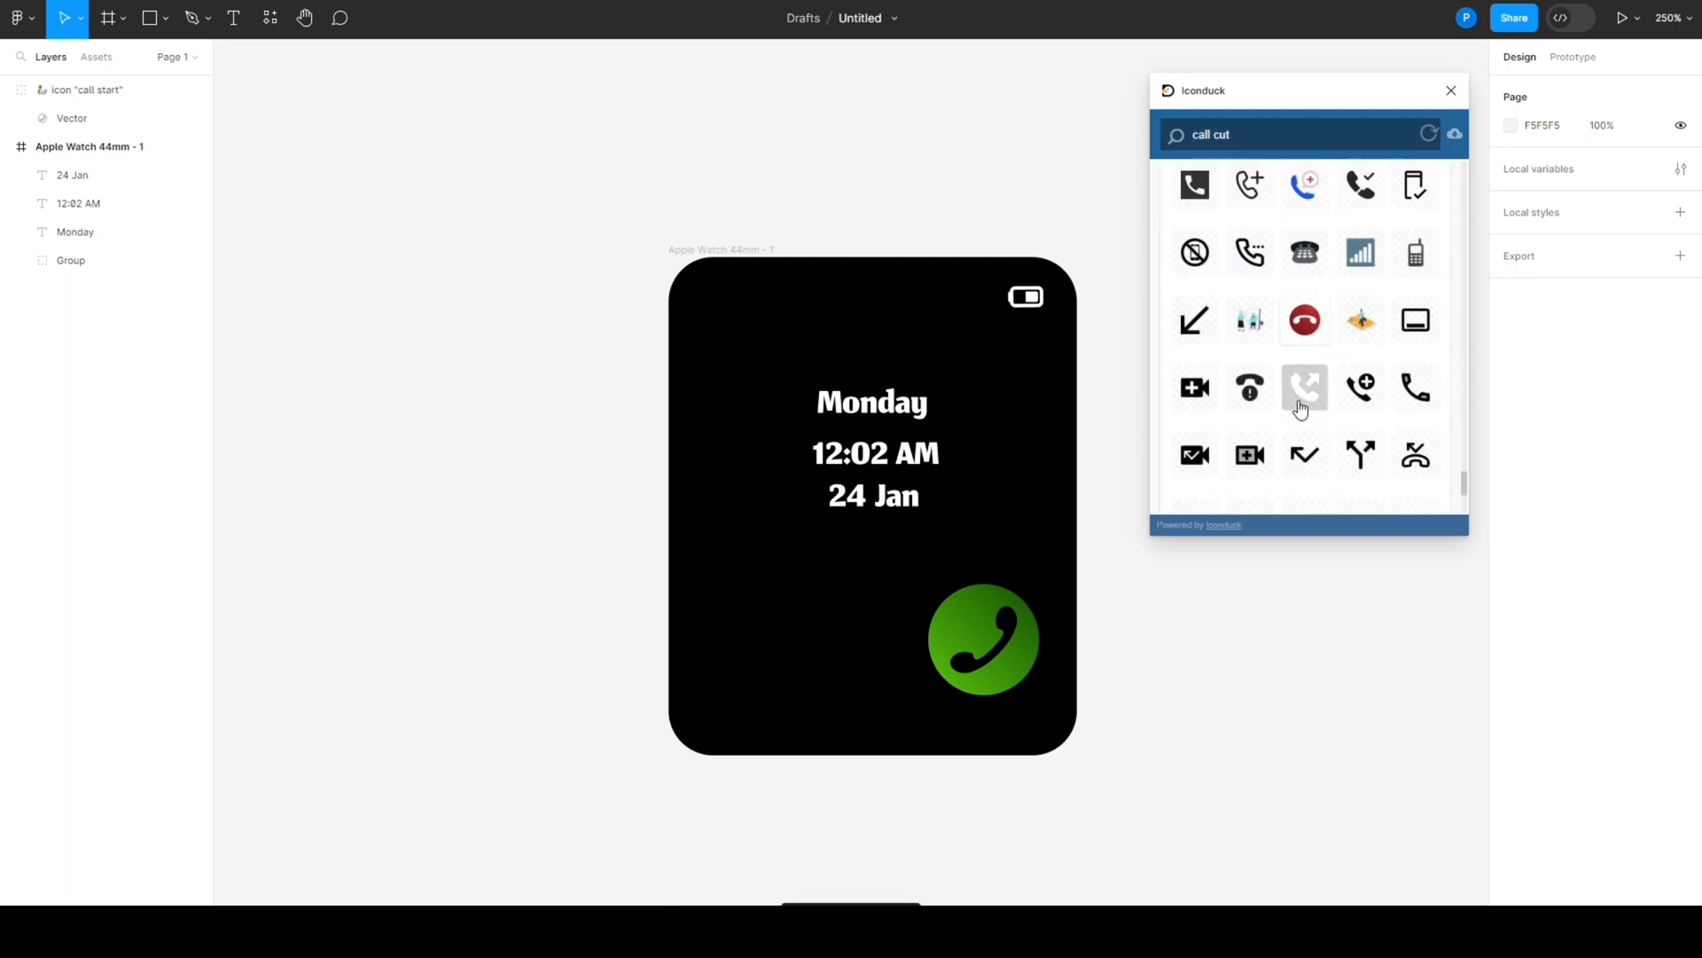
click(1452, 92)
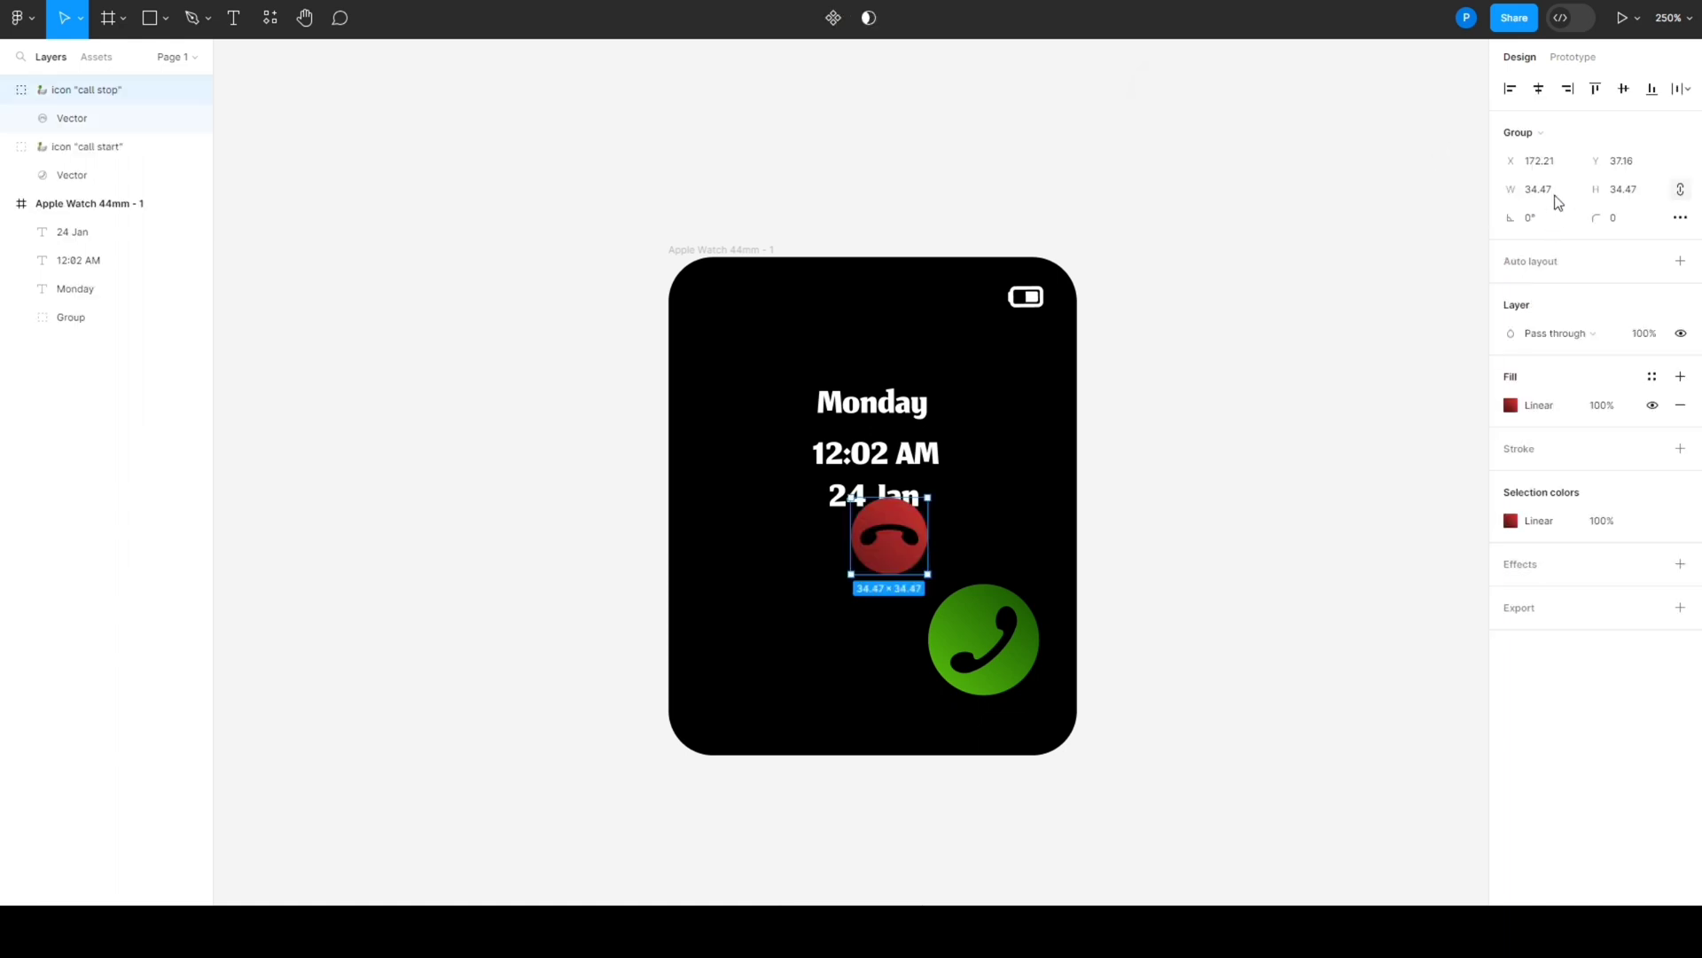
- Resize the red call stop icon to 50 × 50 and place it in the lower left of the watch face
click(1551, 191)
text(5)
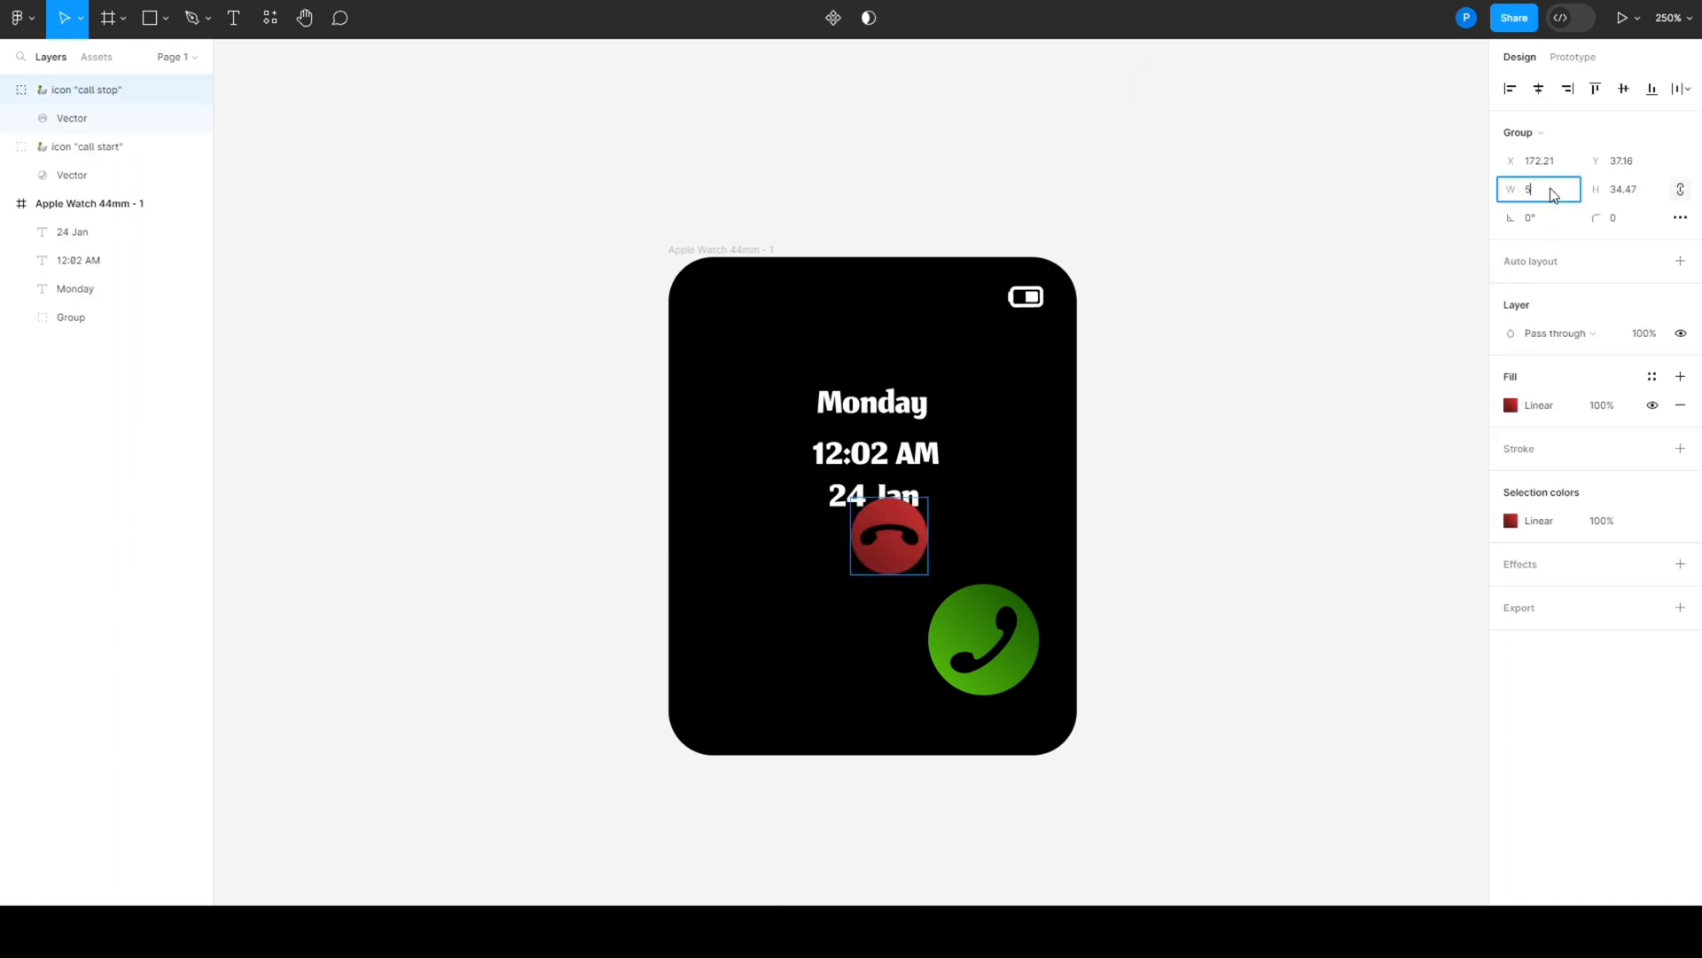
text(0)
key(Return)
click(1322, 542)
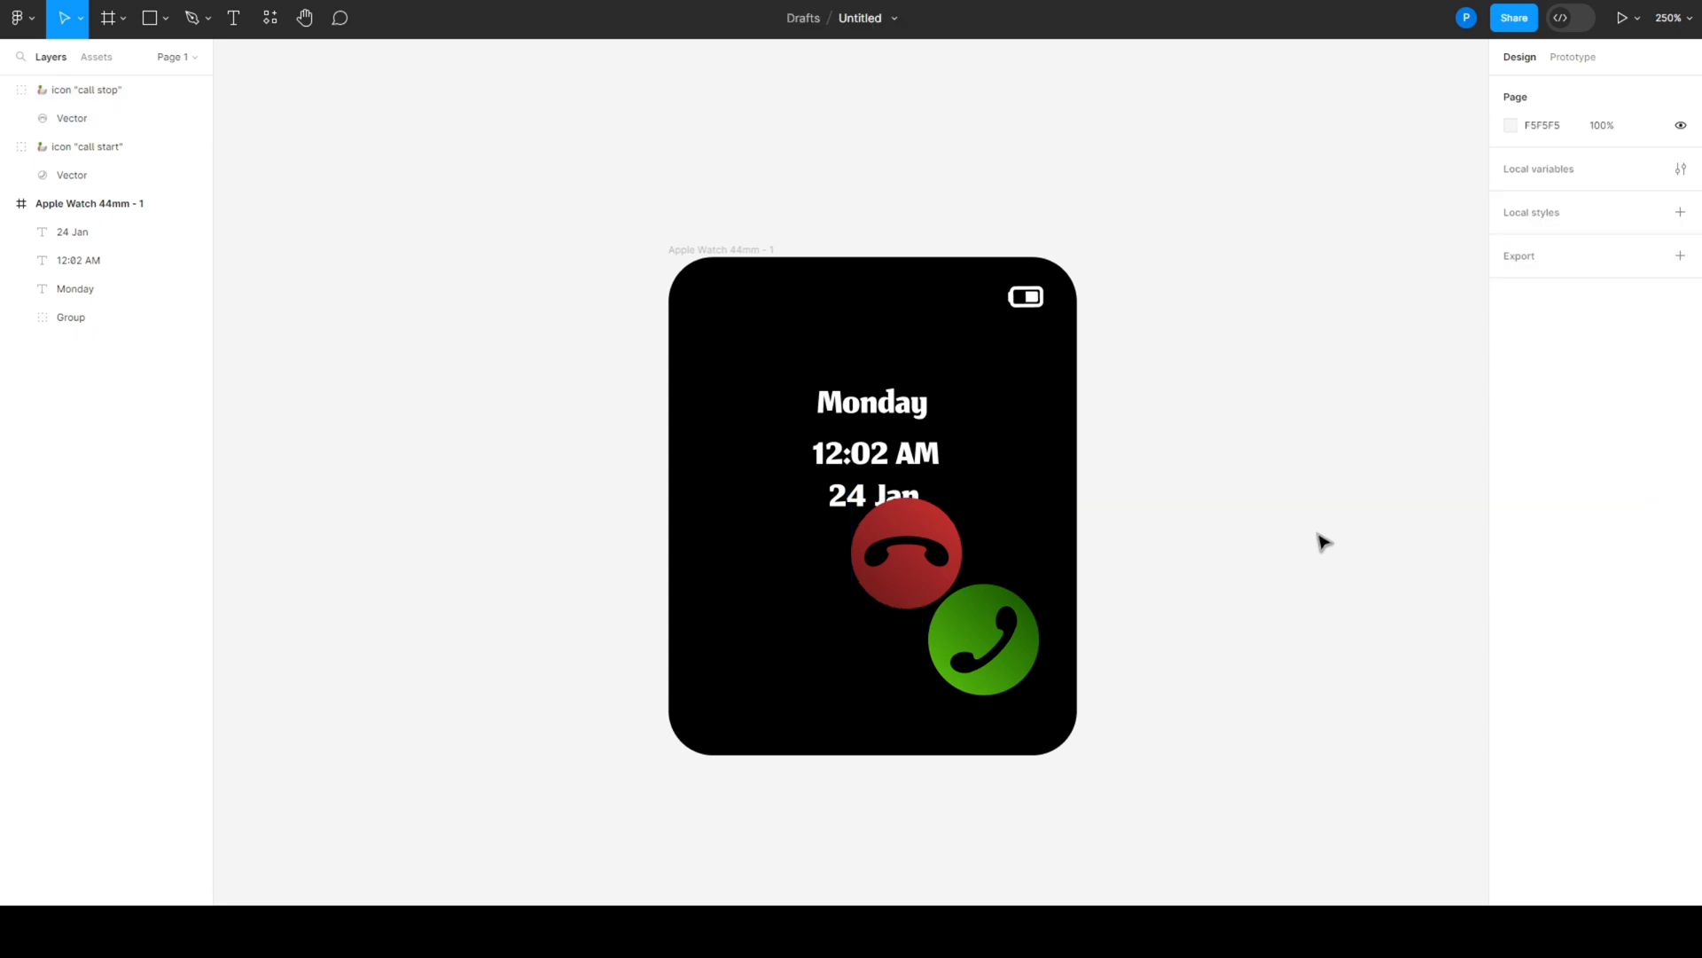
drag(843, 593, 1070, 539)
click(1093, 542)
drag(910, 565, 784, 643)
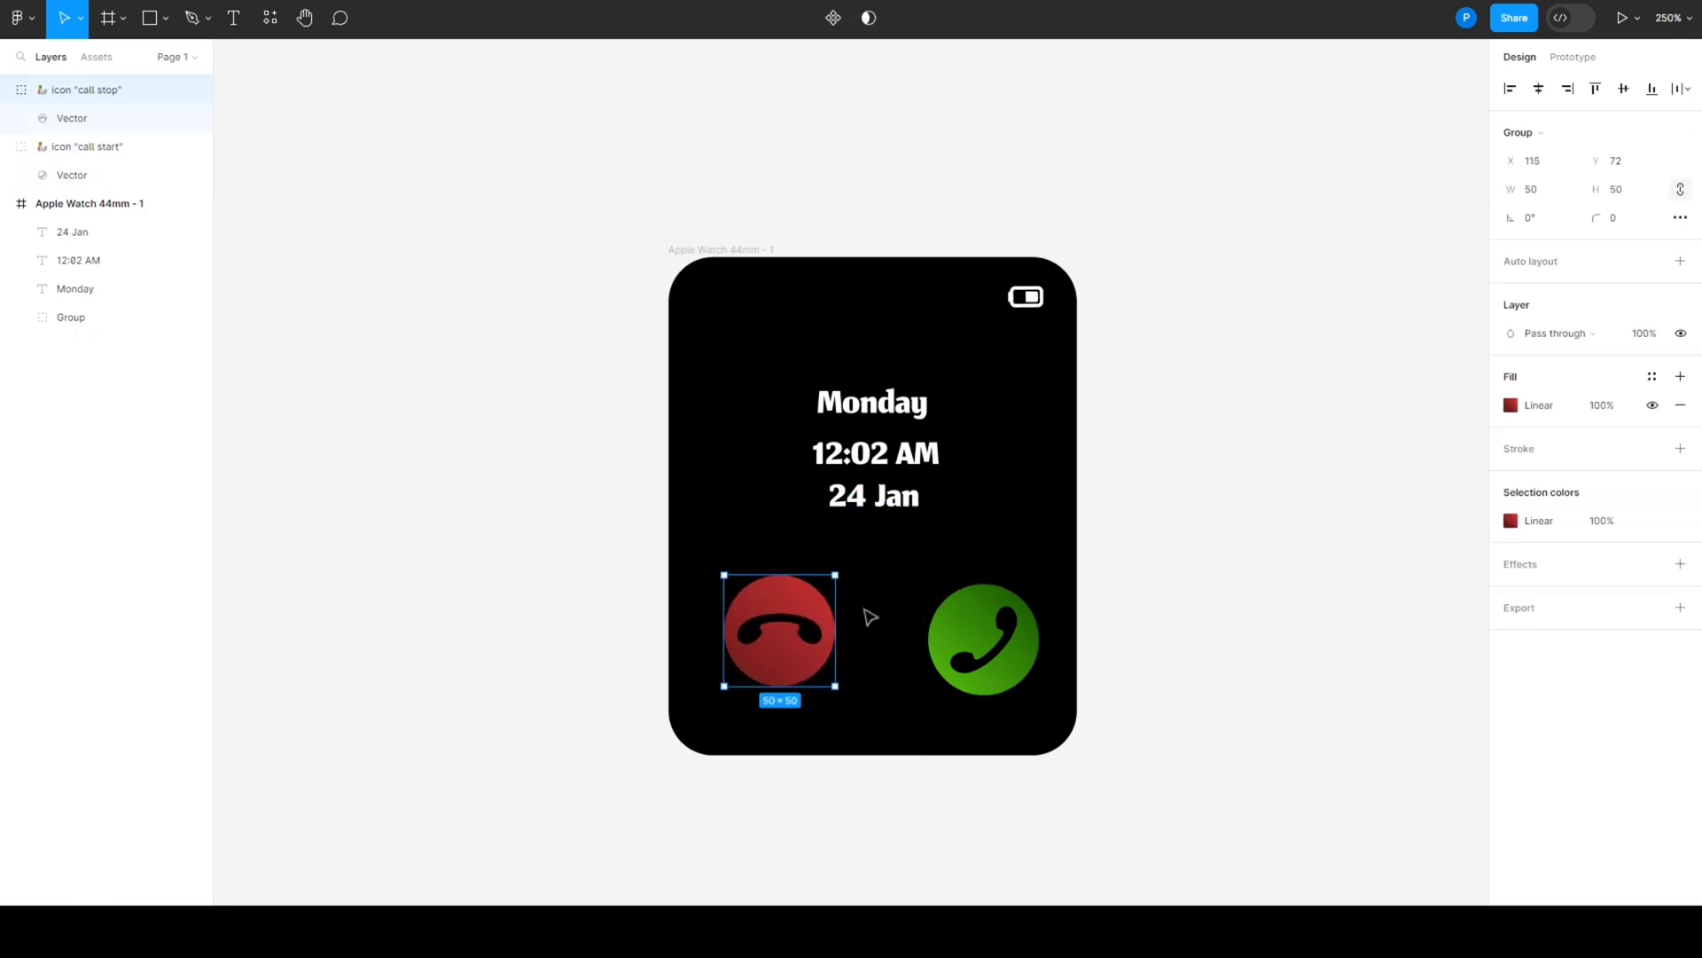
- Rotate the red call icon to about 126° and shift it level with the green icon, at X 130.64, Y 135.91
drag(841, 565, 719, 620)
drag(719, 620, 770, 627)
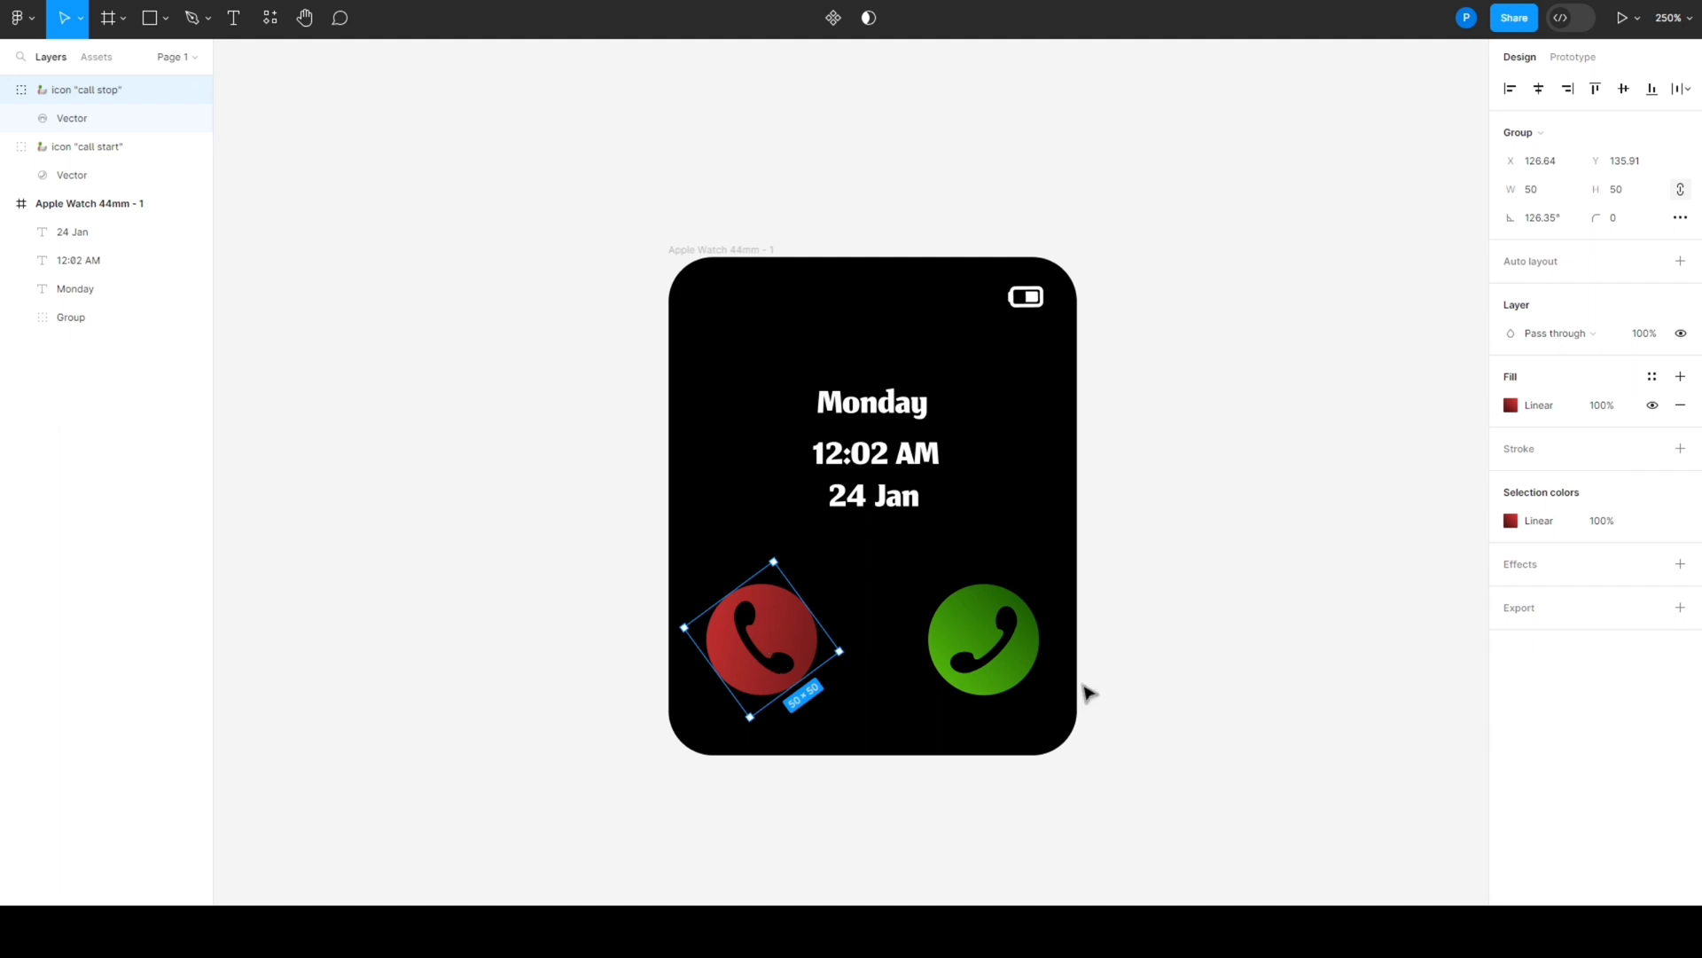
key(Right)
key(Right)
key(Right)
key(Right)
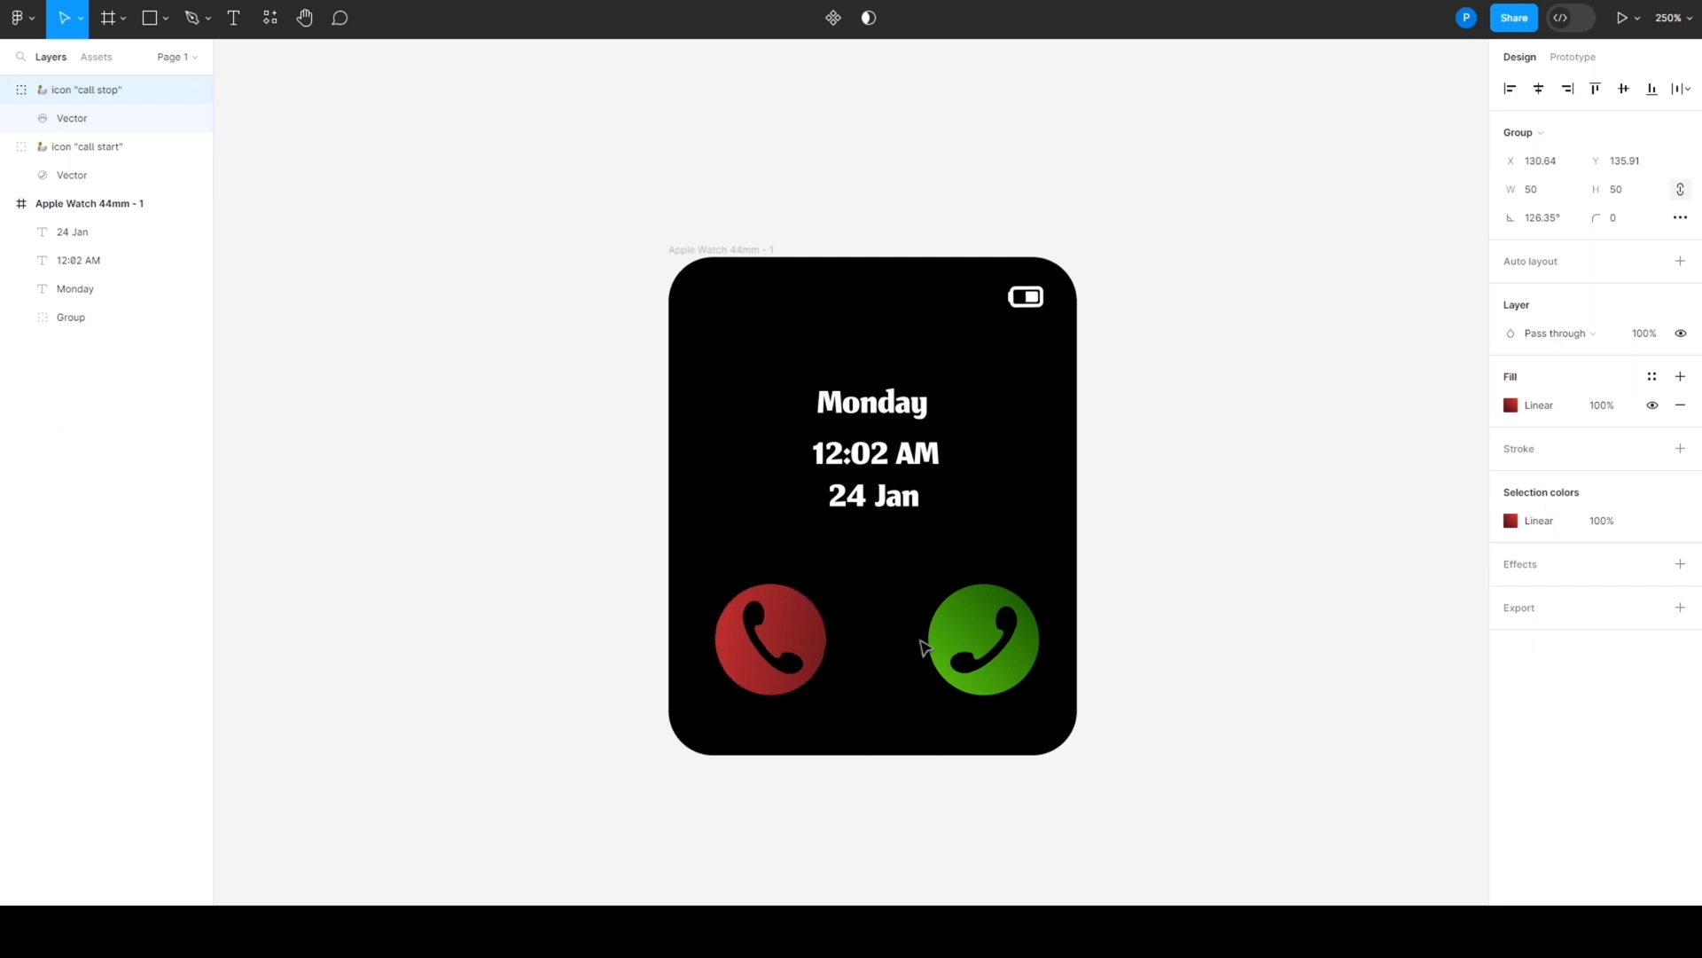
click(1140, 658)
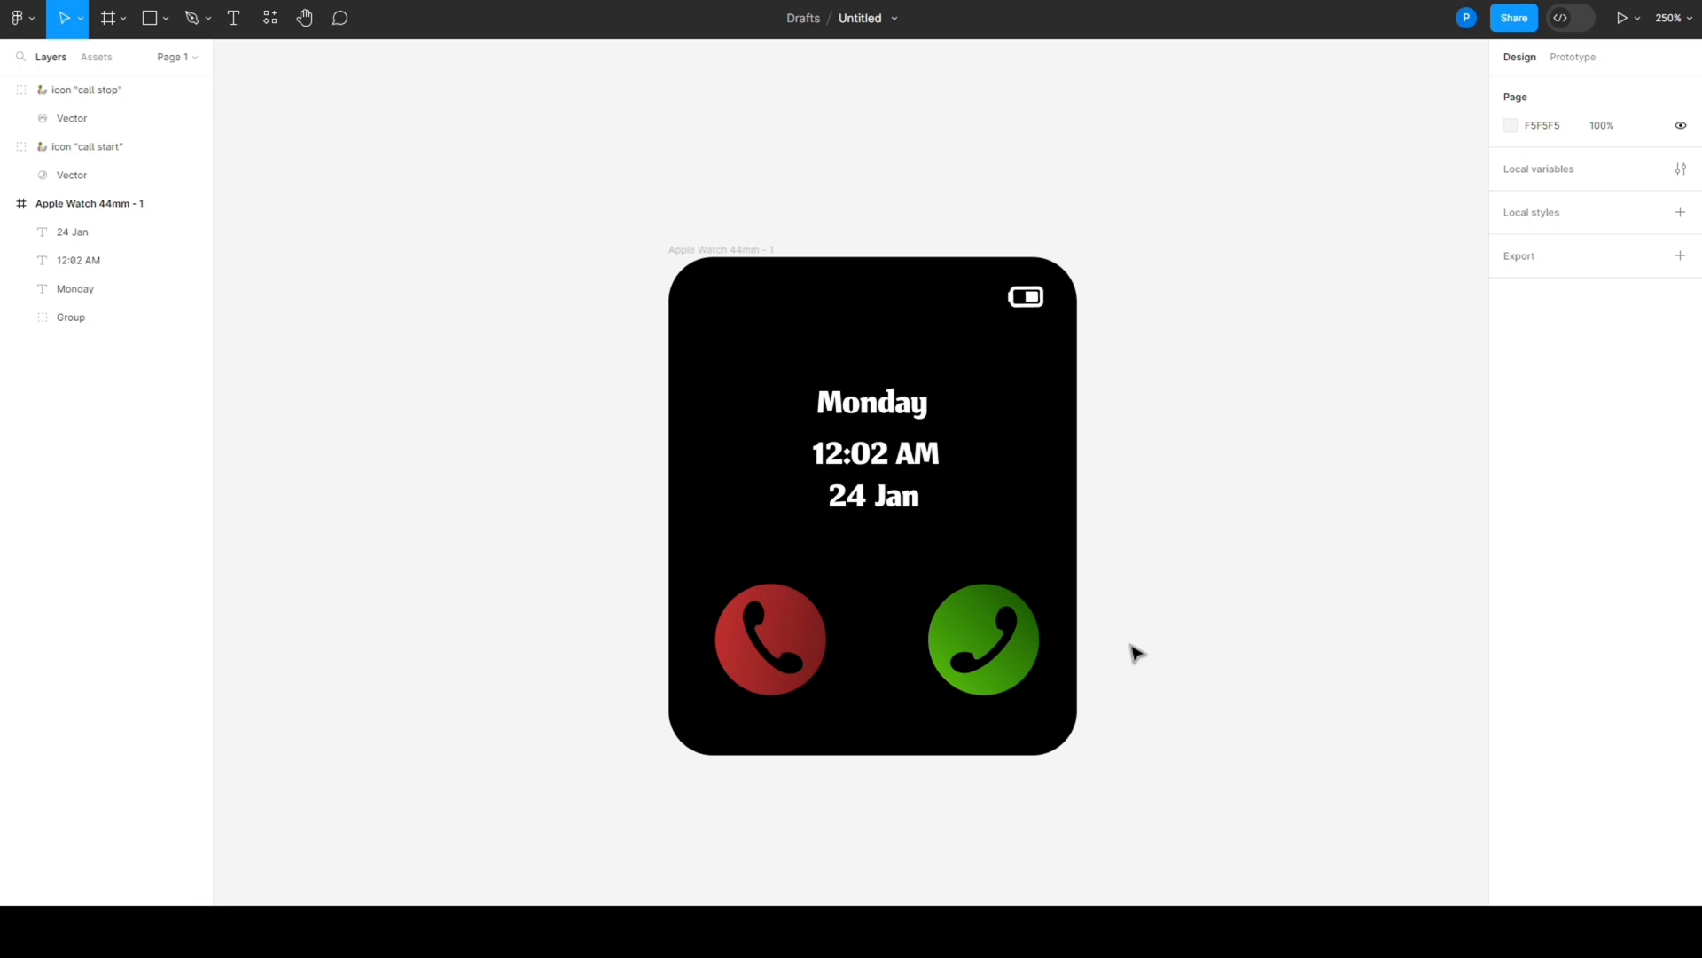
- Open the Apple Watch Ultra mockup from the Mockup plugin's library and move its window clear of the watch frame
right_click(1160, 364)
mouse_move(1188, 516)
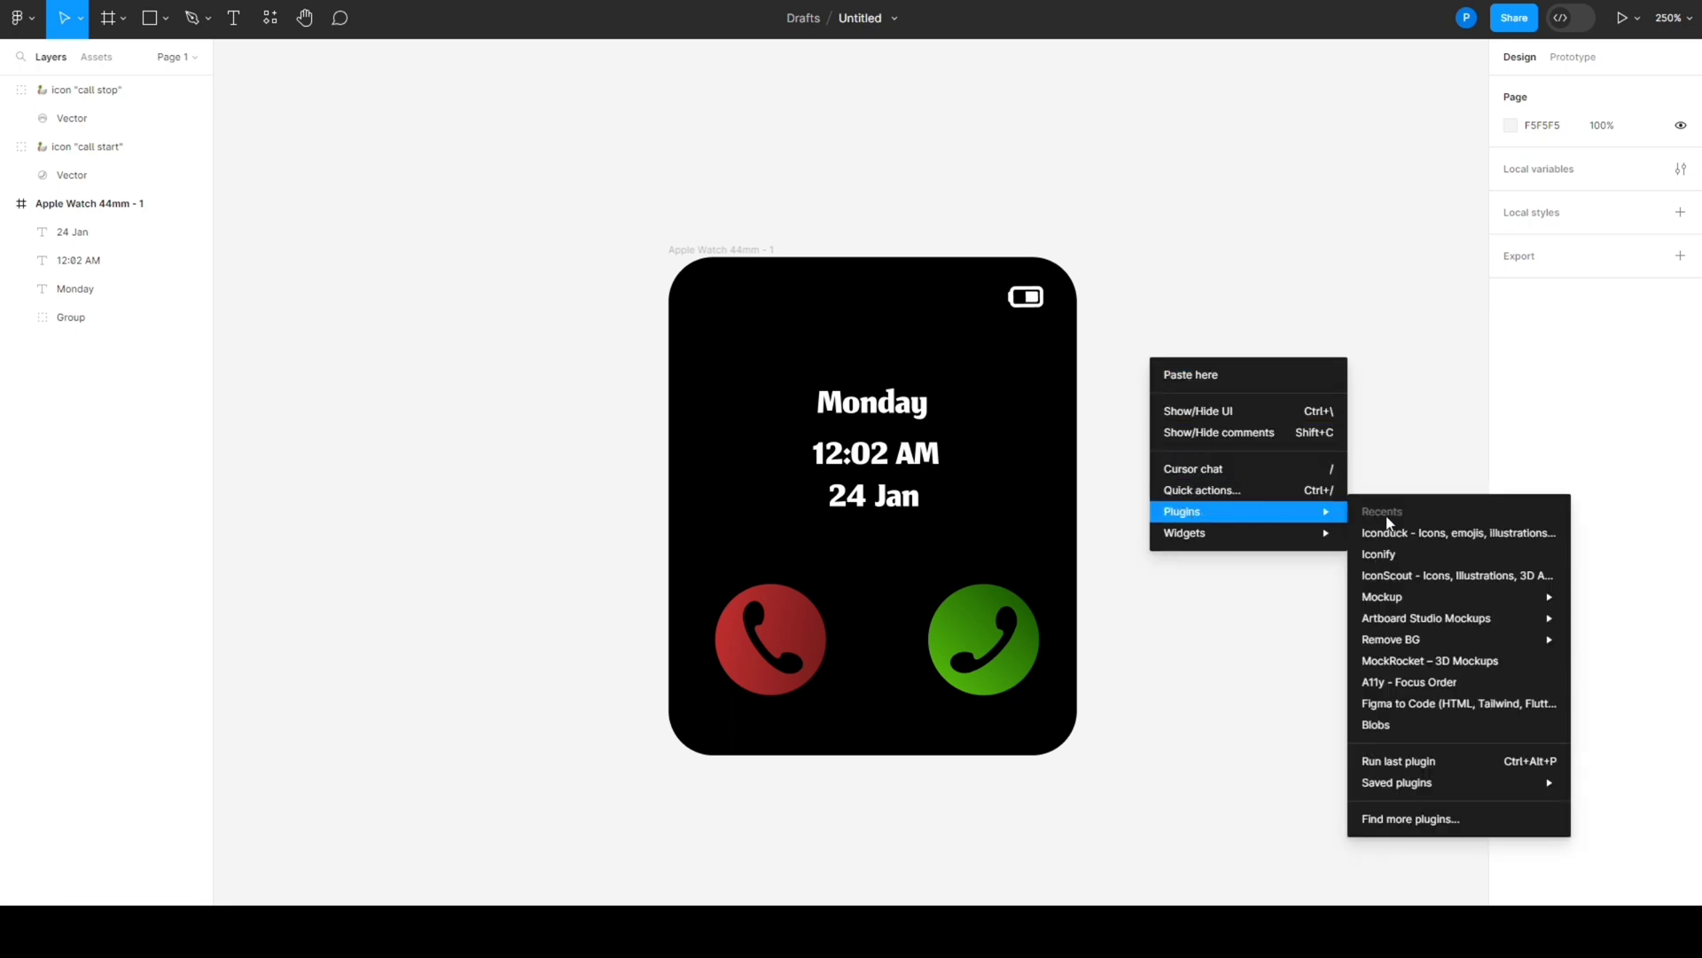
mouse_move(1416, 595)
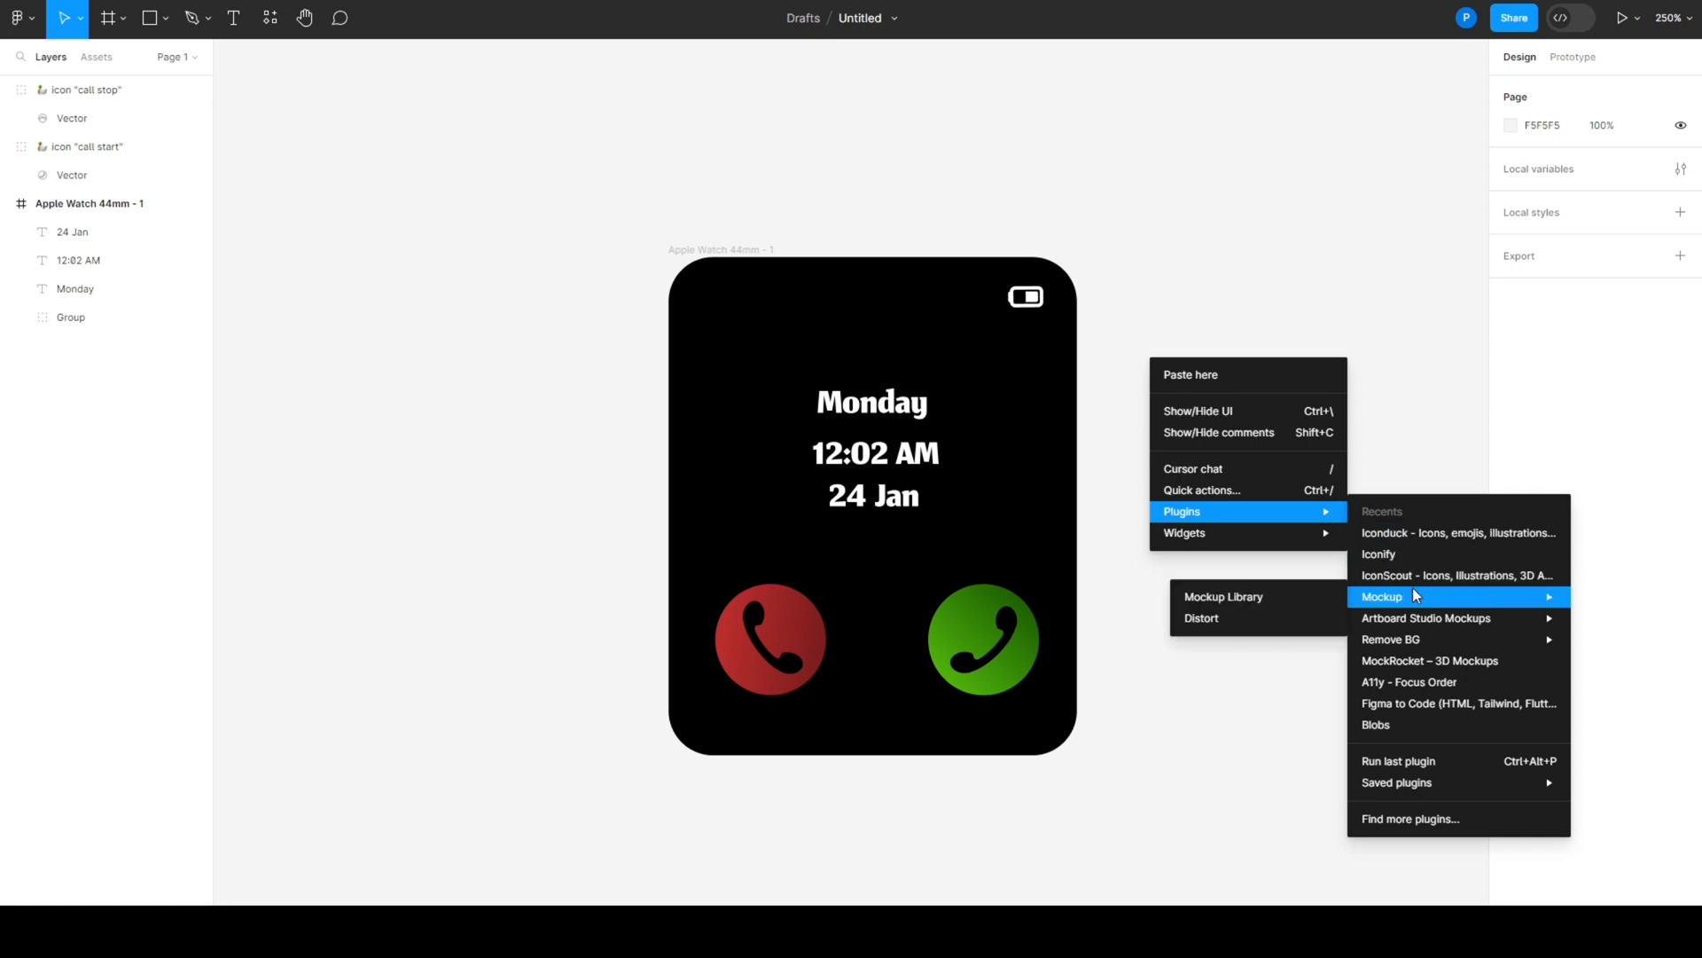
click(1314, 597)
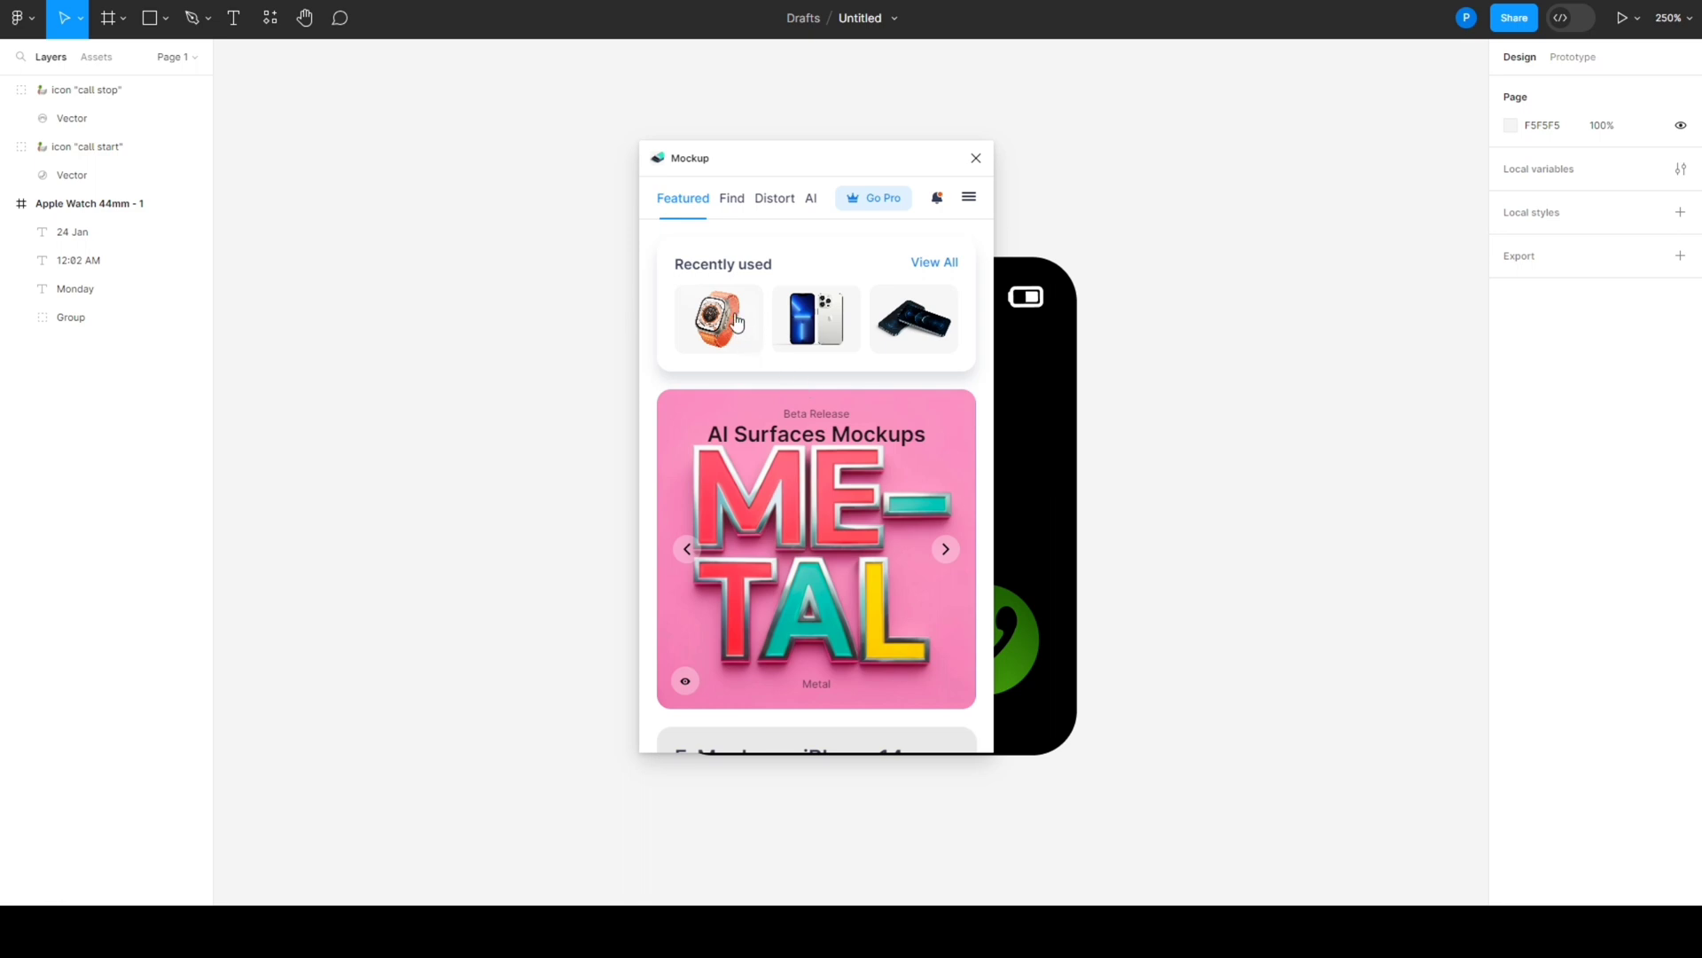
click(736, 322)
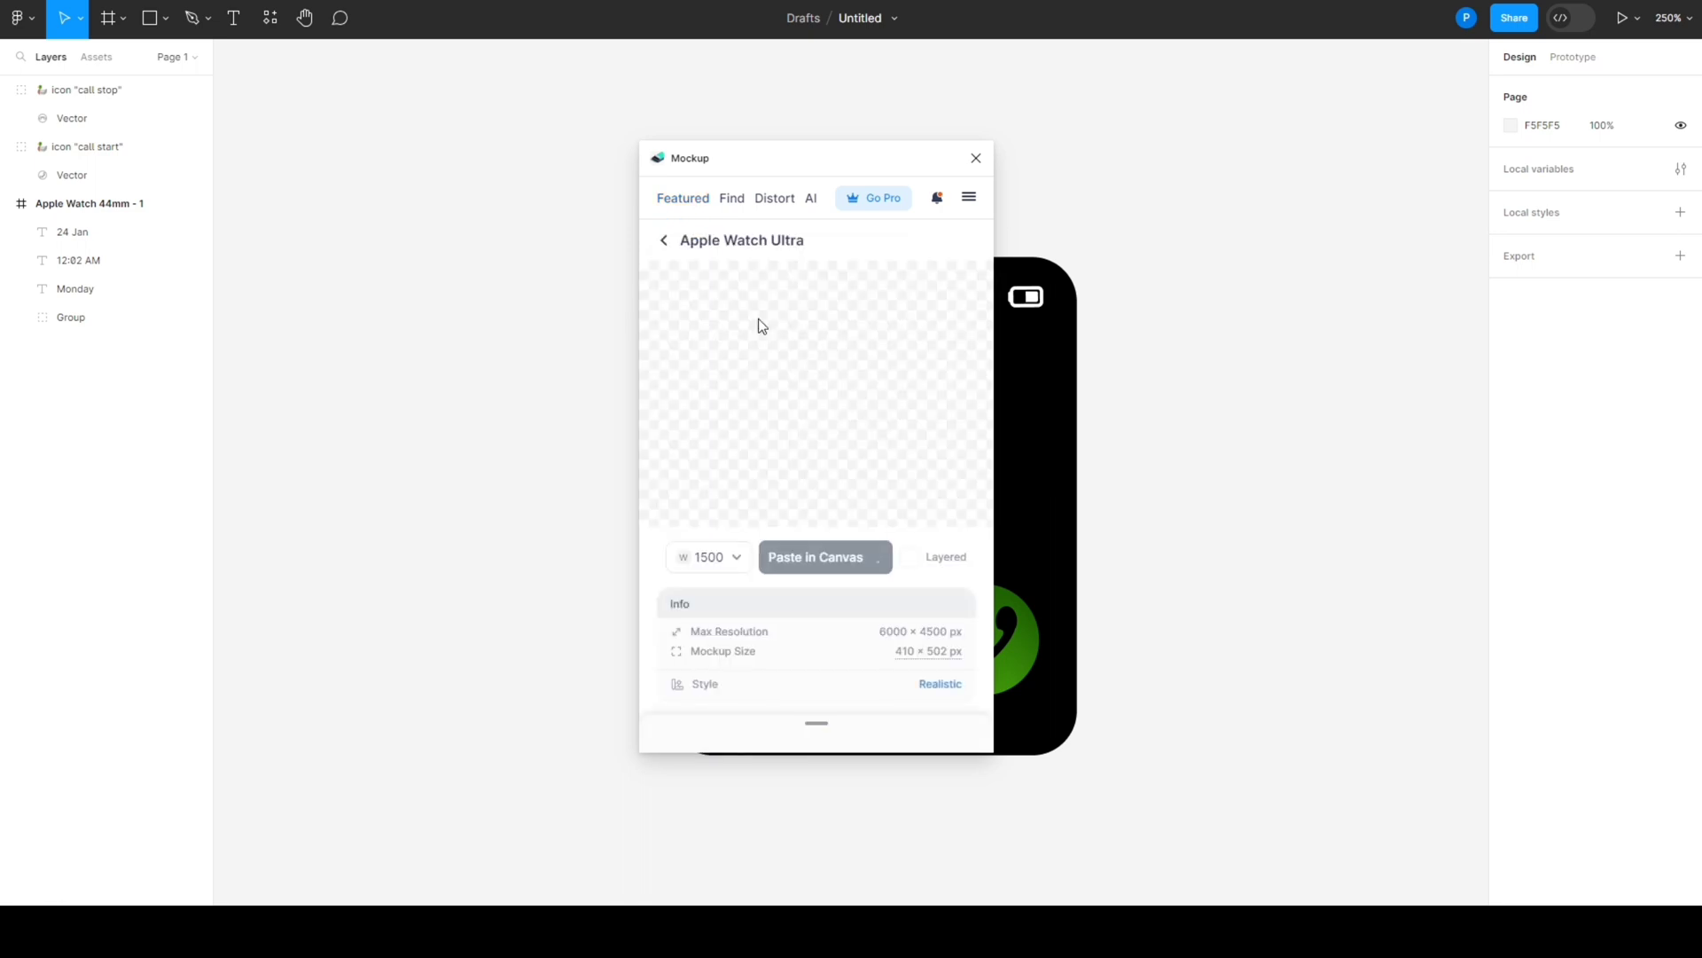
drag(801, 158, 407, 164)
- Apply the Apple Watch 44mm - 1 frame as the screen of the Apple Watch Ultra mockup
click(393, 387)
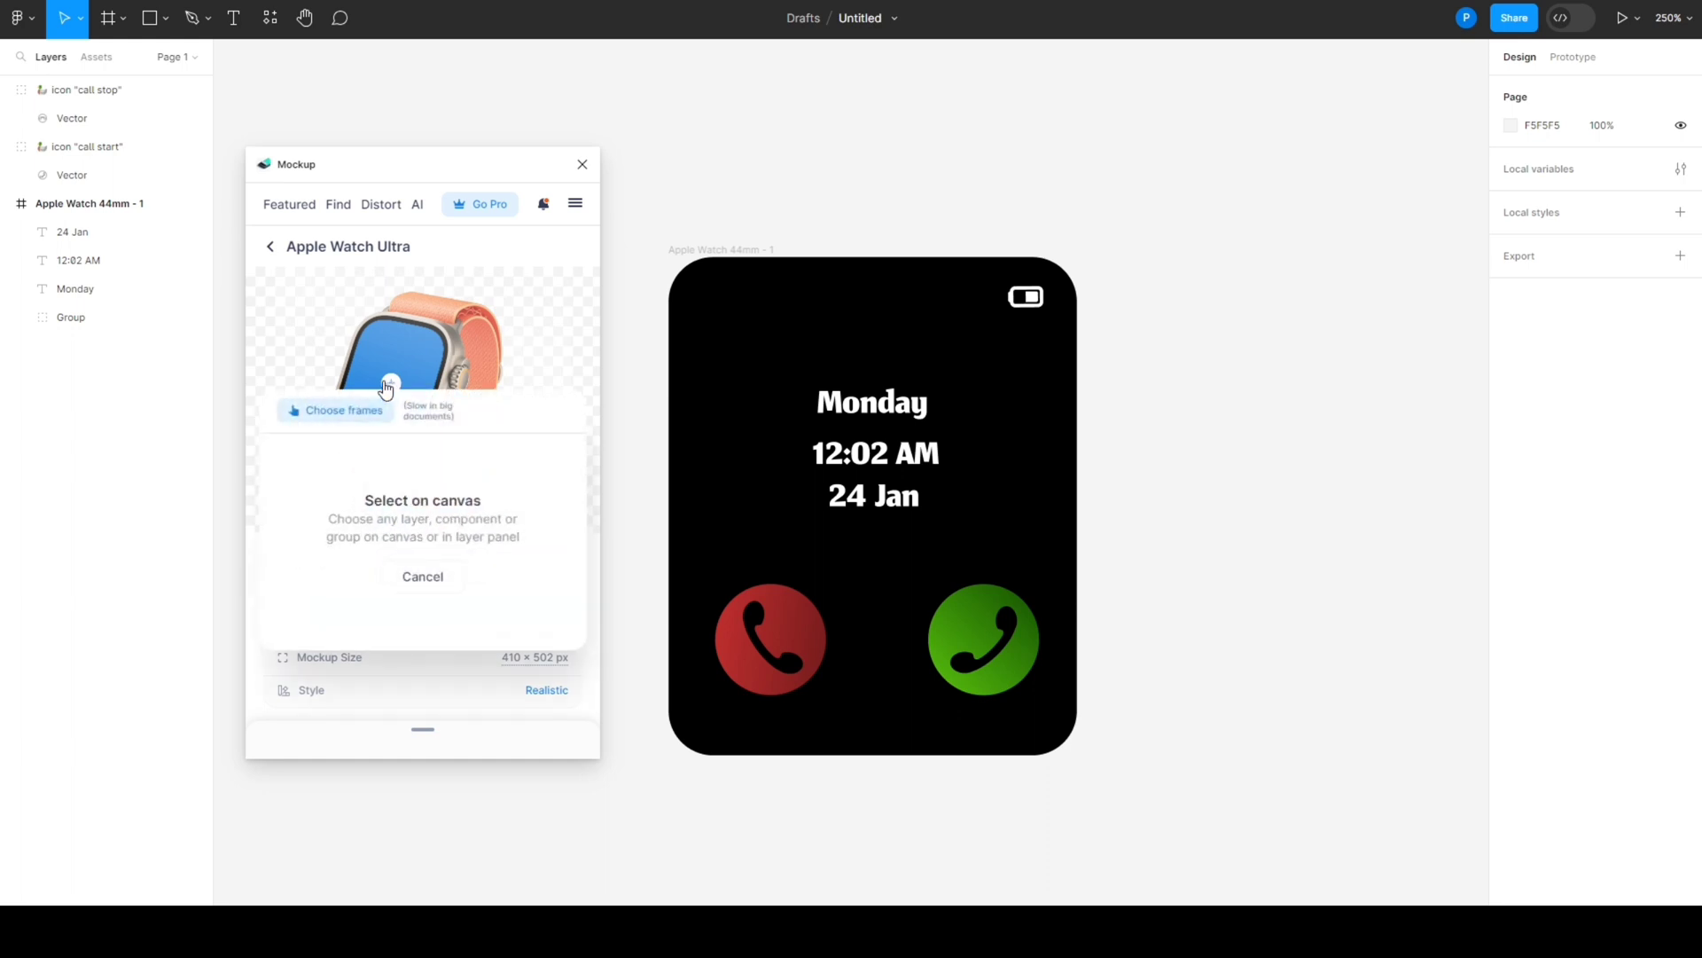
click(626, 337)
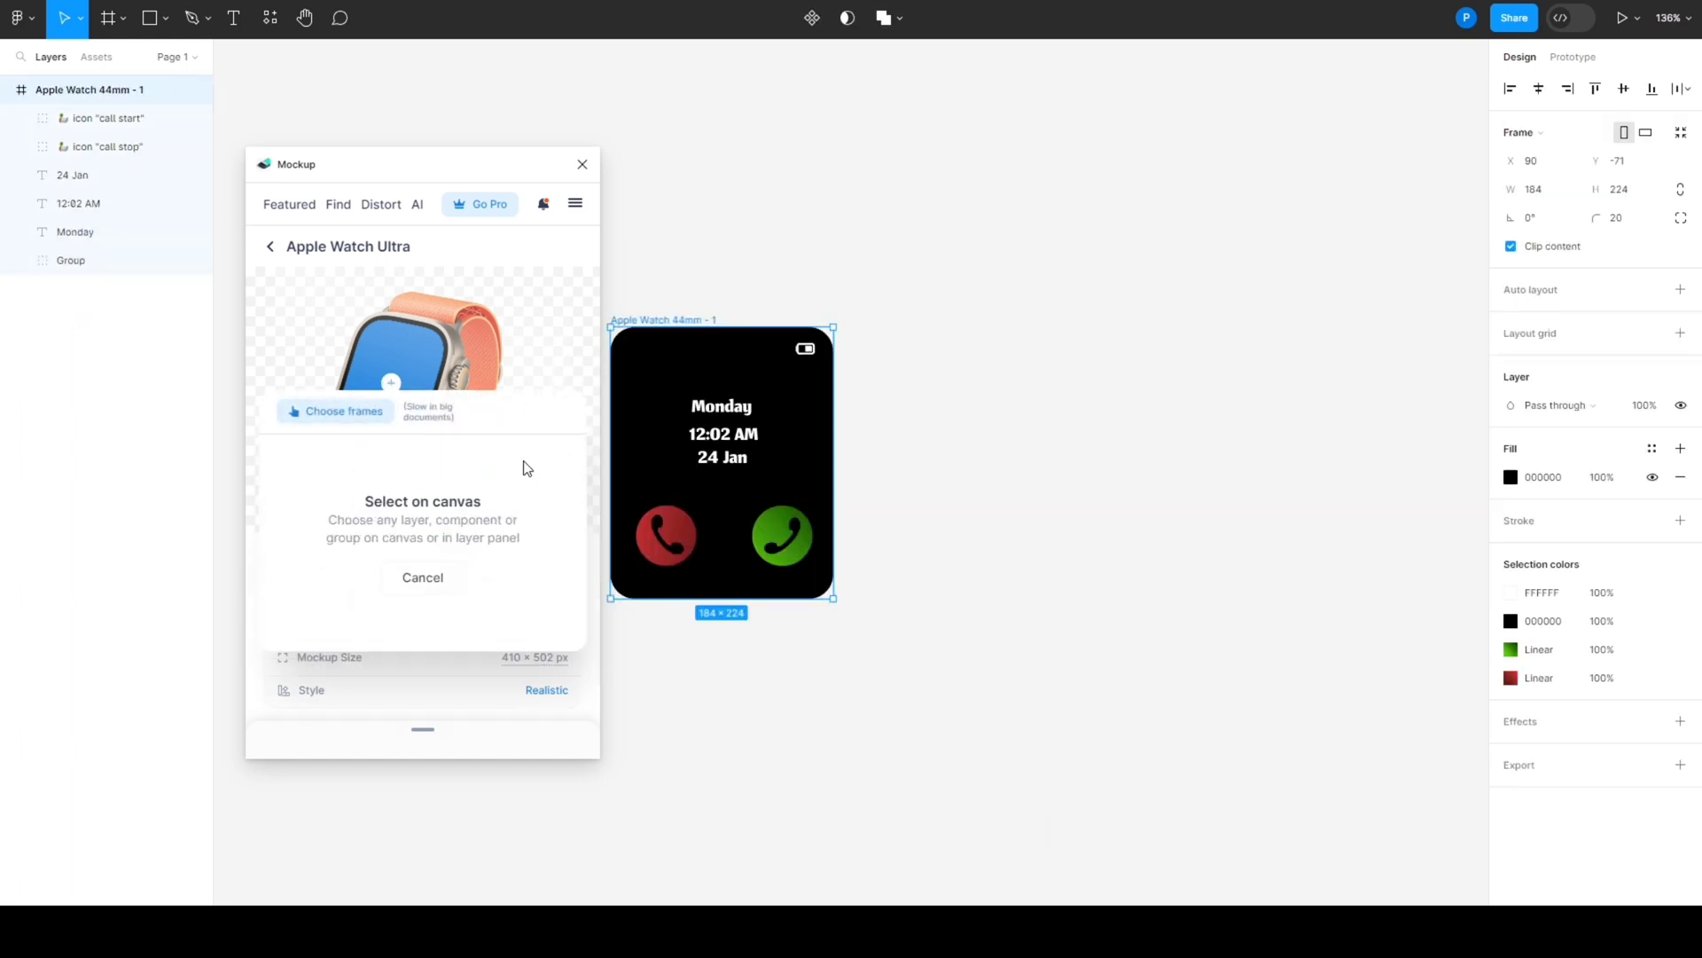
click(426, 712)
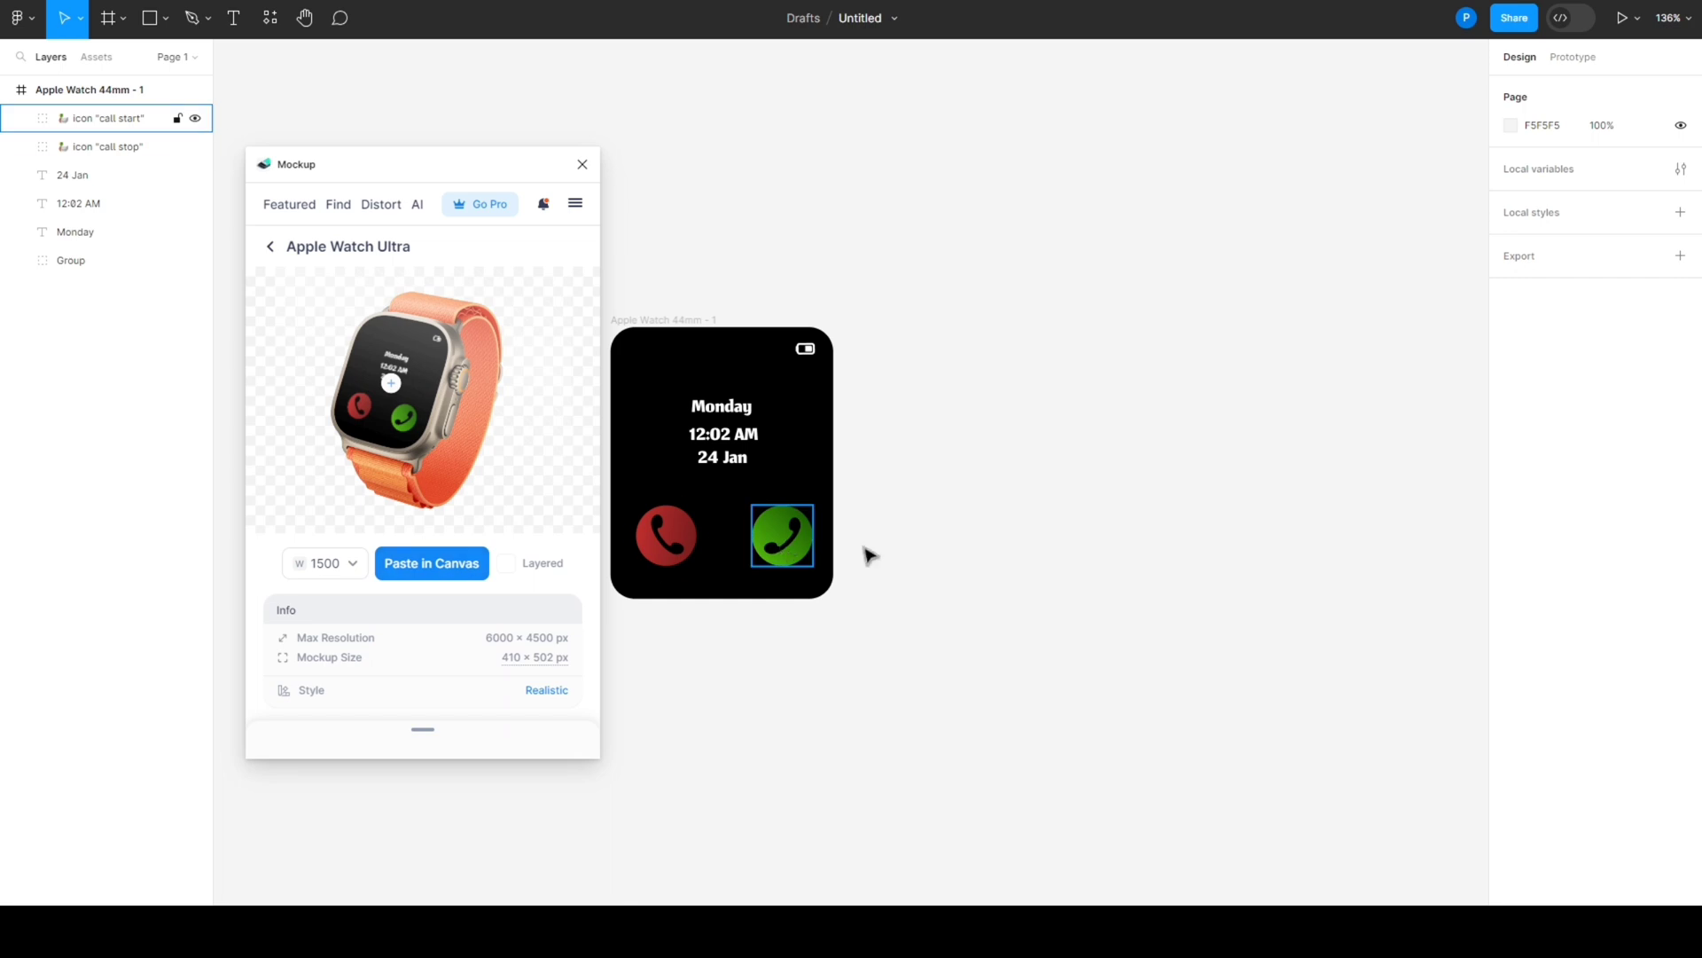
- Paste the Apple Watch Ultra mockup onto the canvas at 1500 px width and close the Mockup plugin
scroll(986, 522, down, 2)
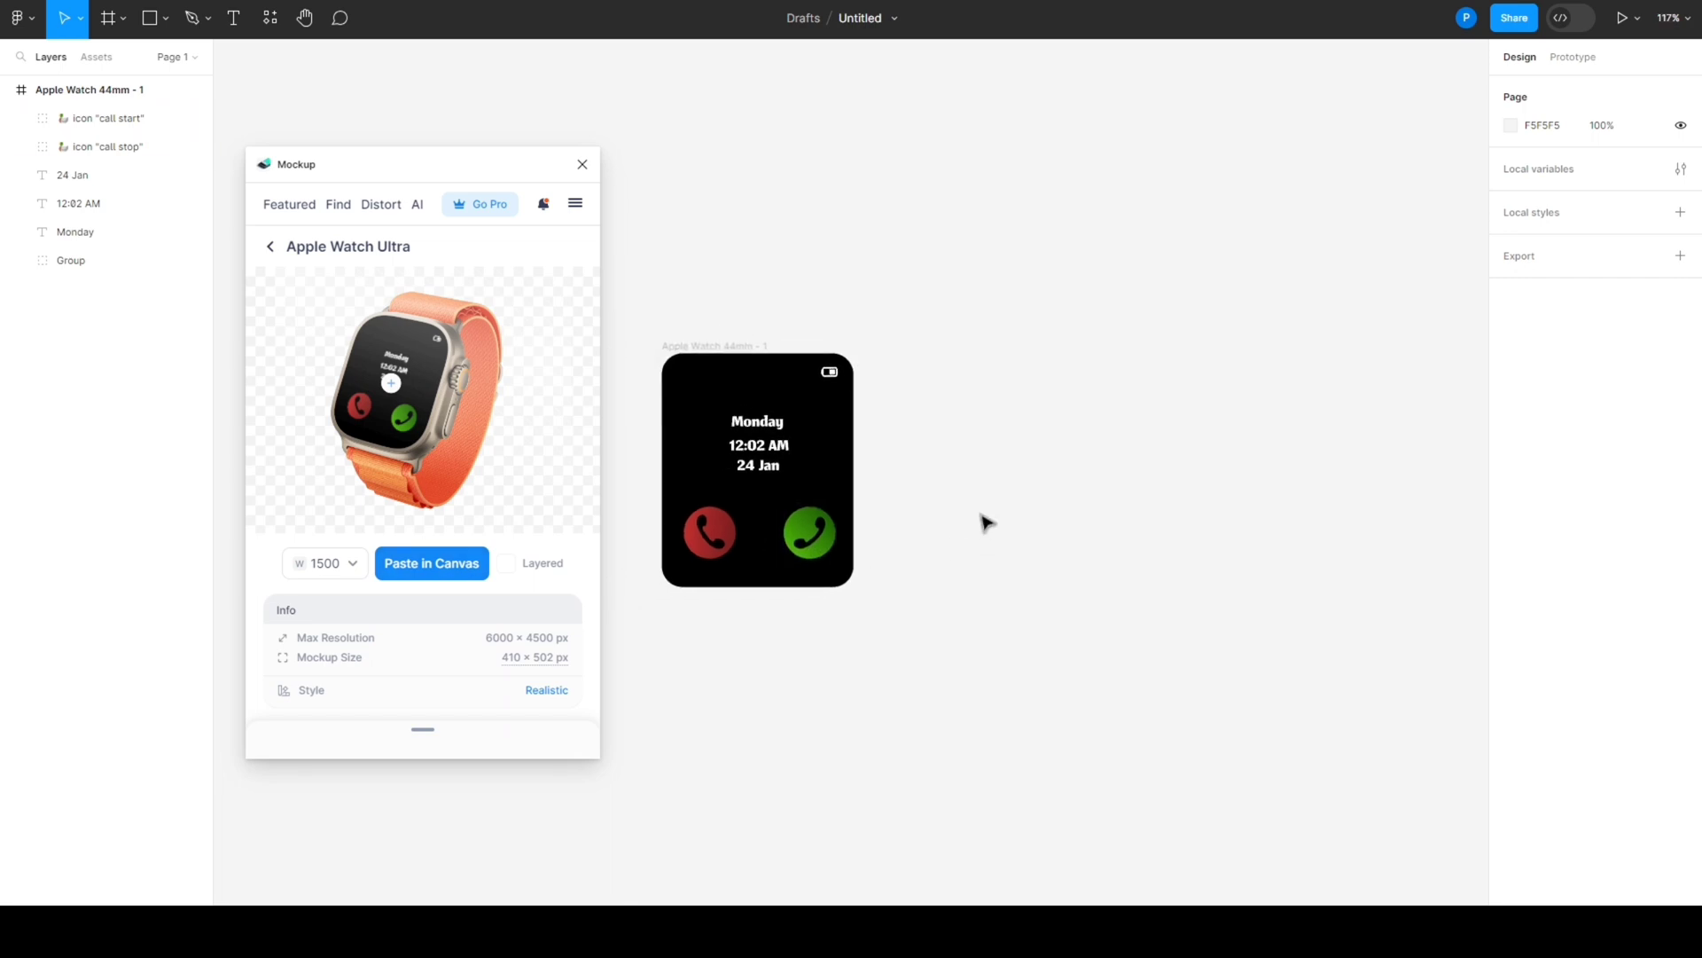
click(425, 565)
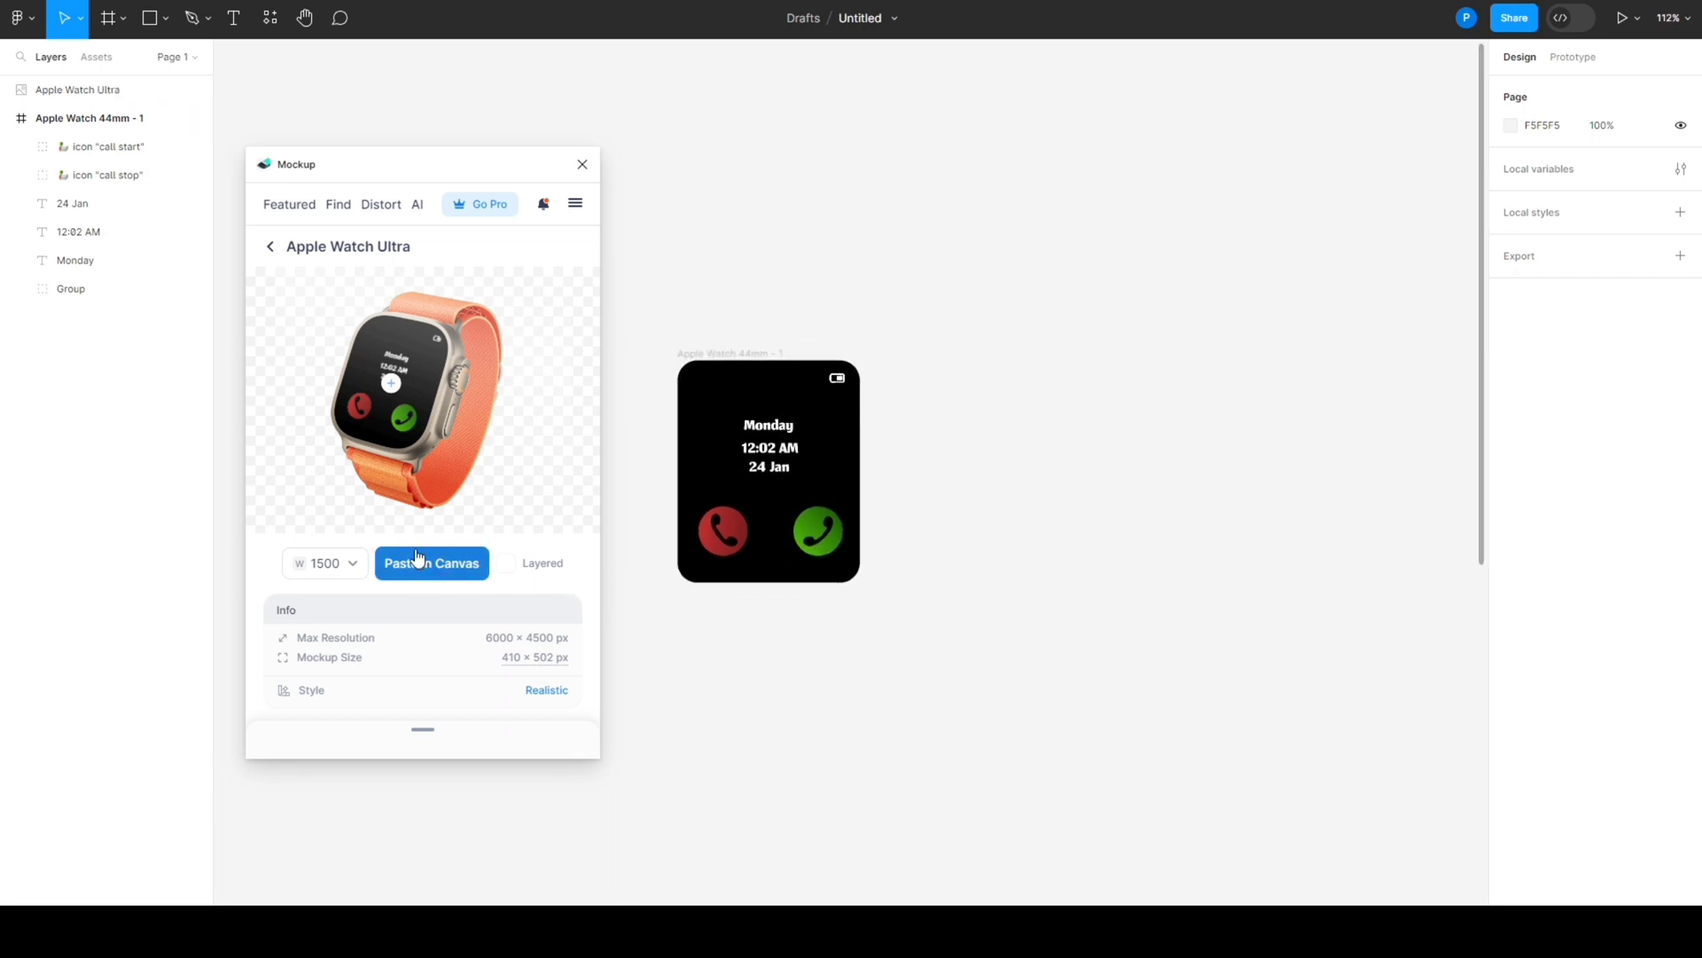
click(582, 165)
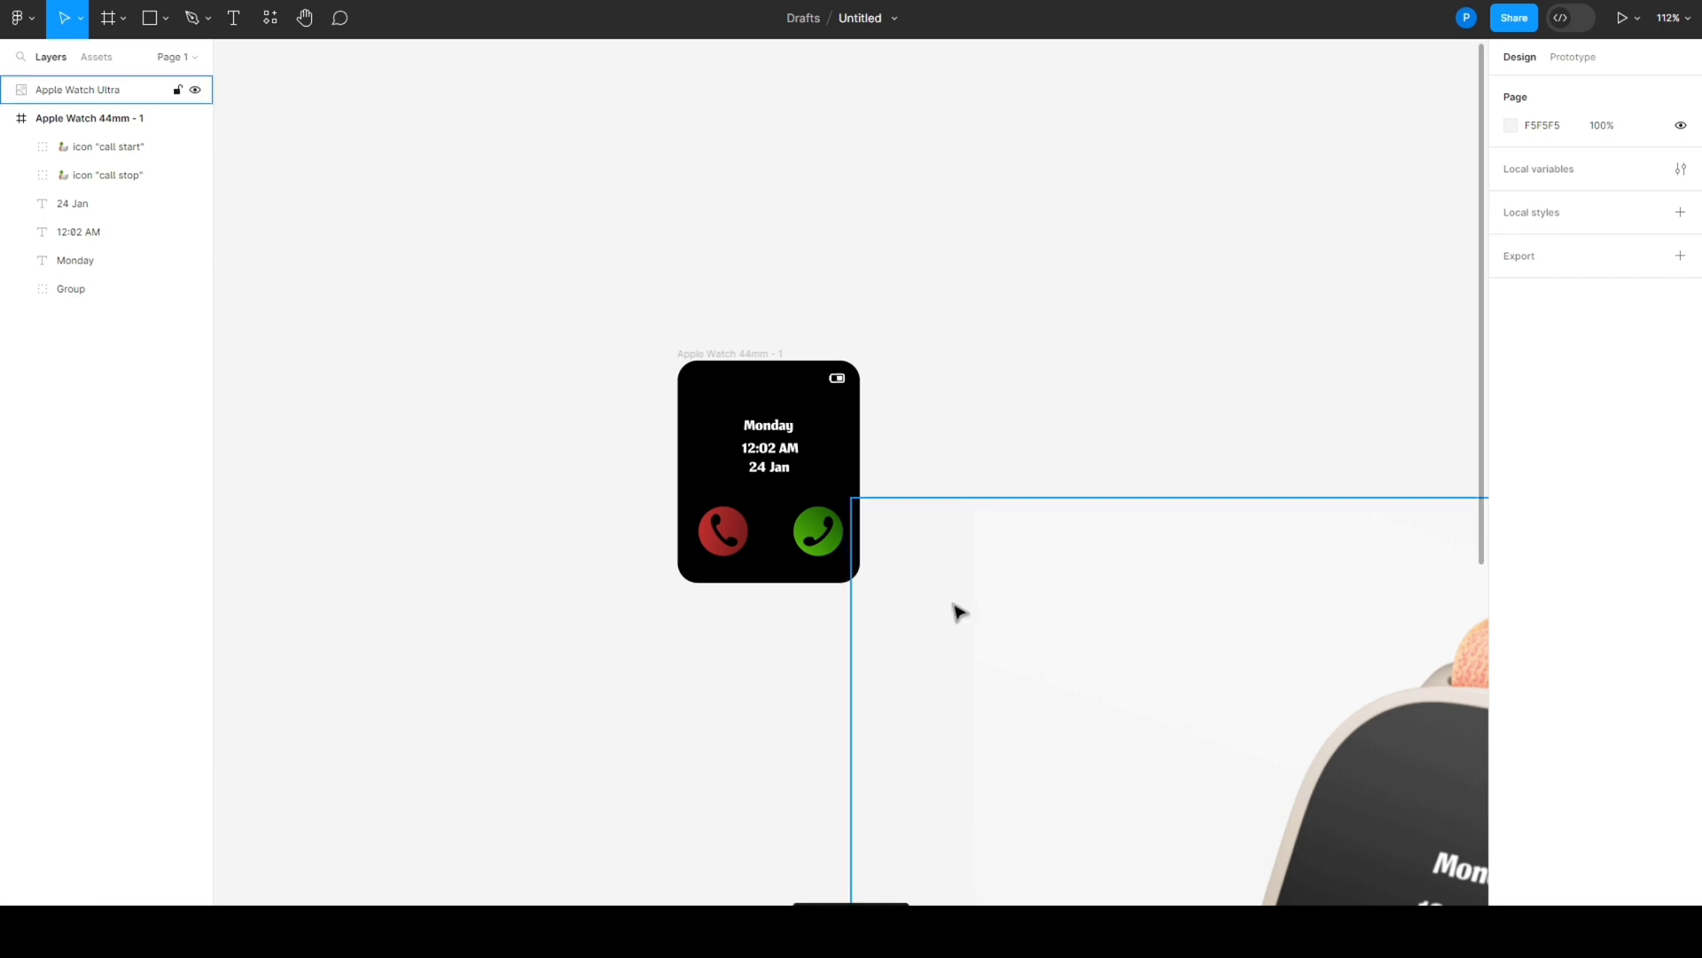
- Shrink the pasted Apple Watch Ultra image to about 474 × 299 and place it just left of the watch frame
drag(1165, 652, 475, 278)
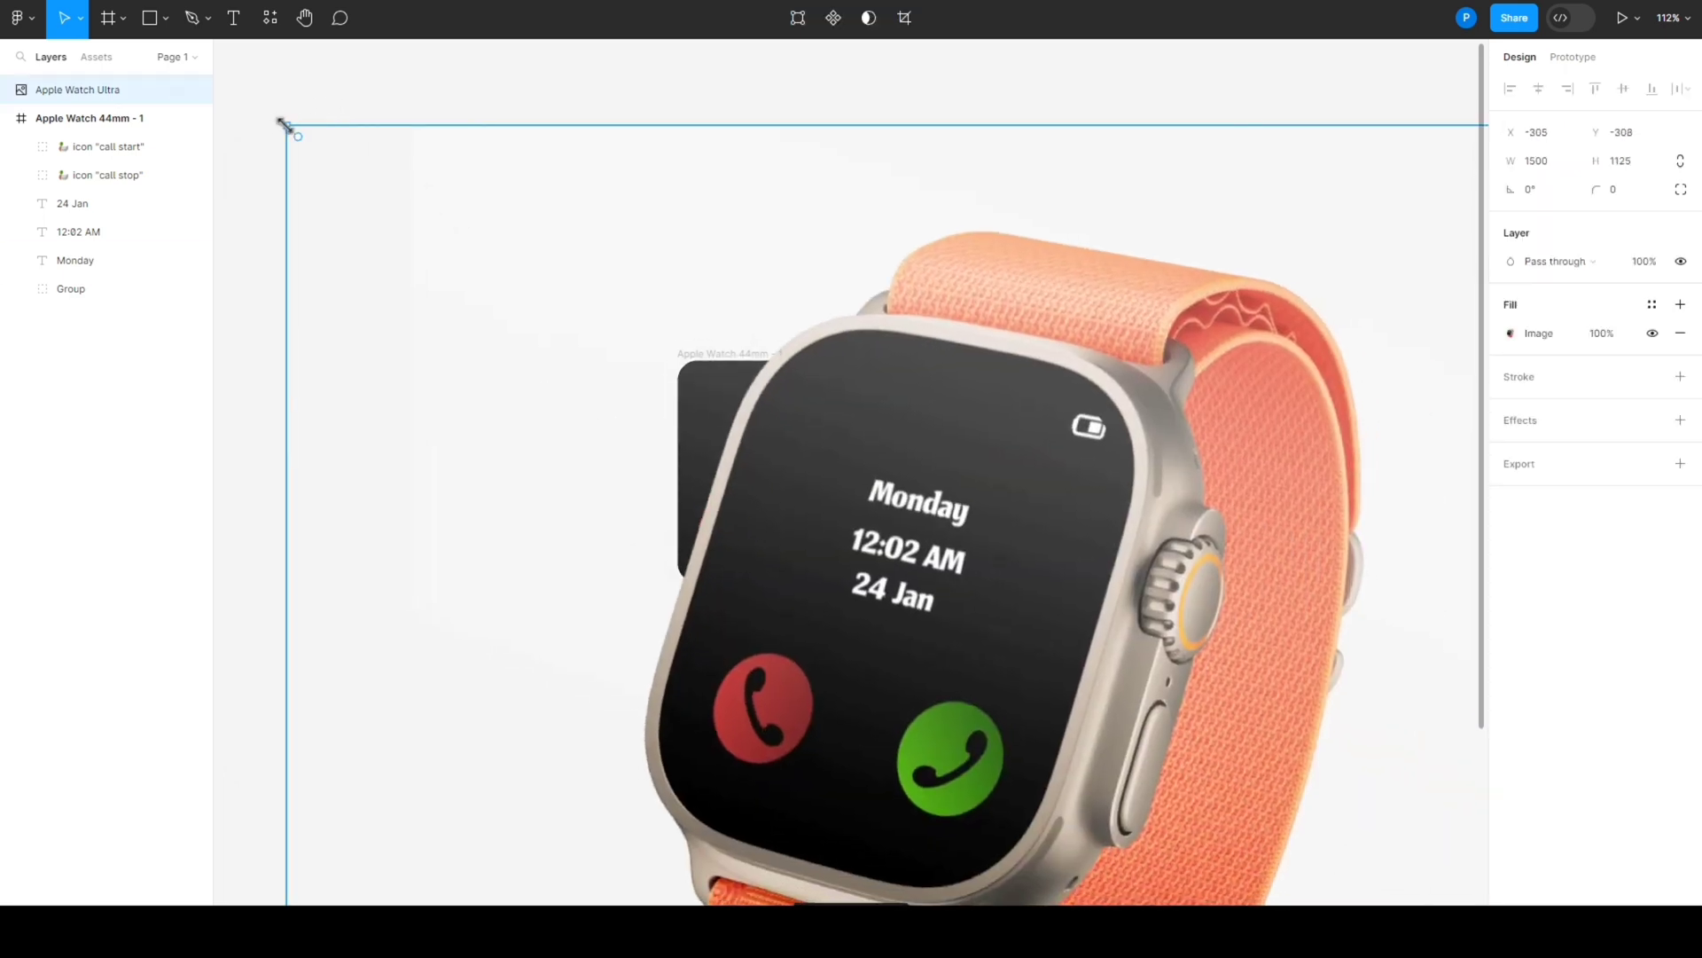
drag(289, 125, 392, 328)
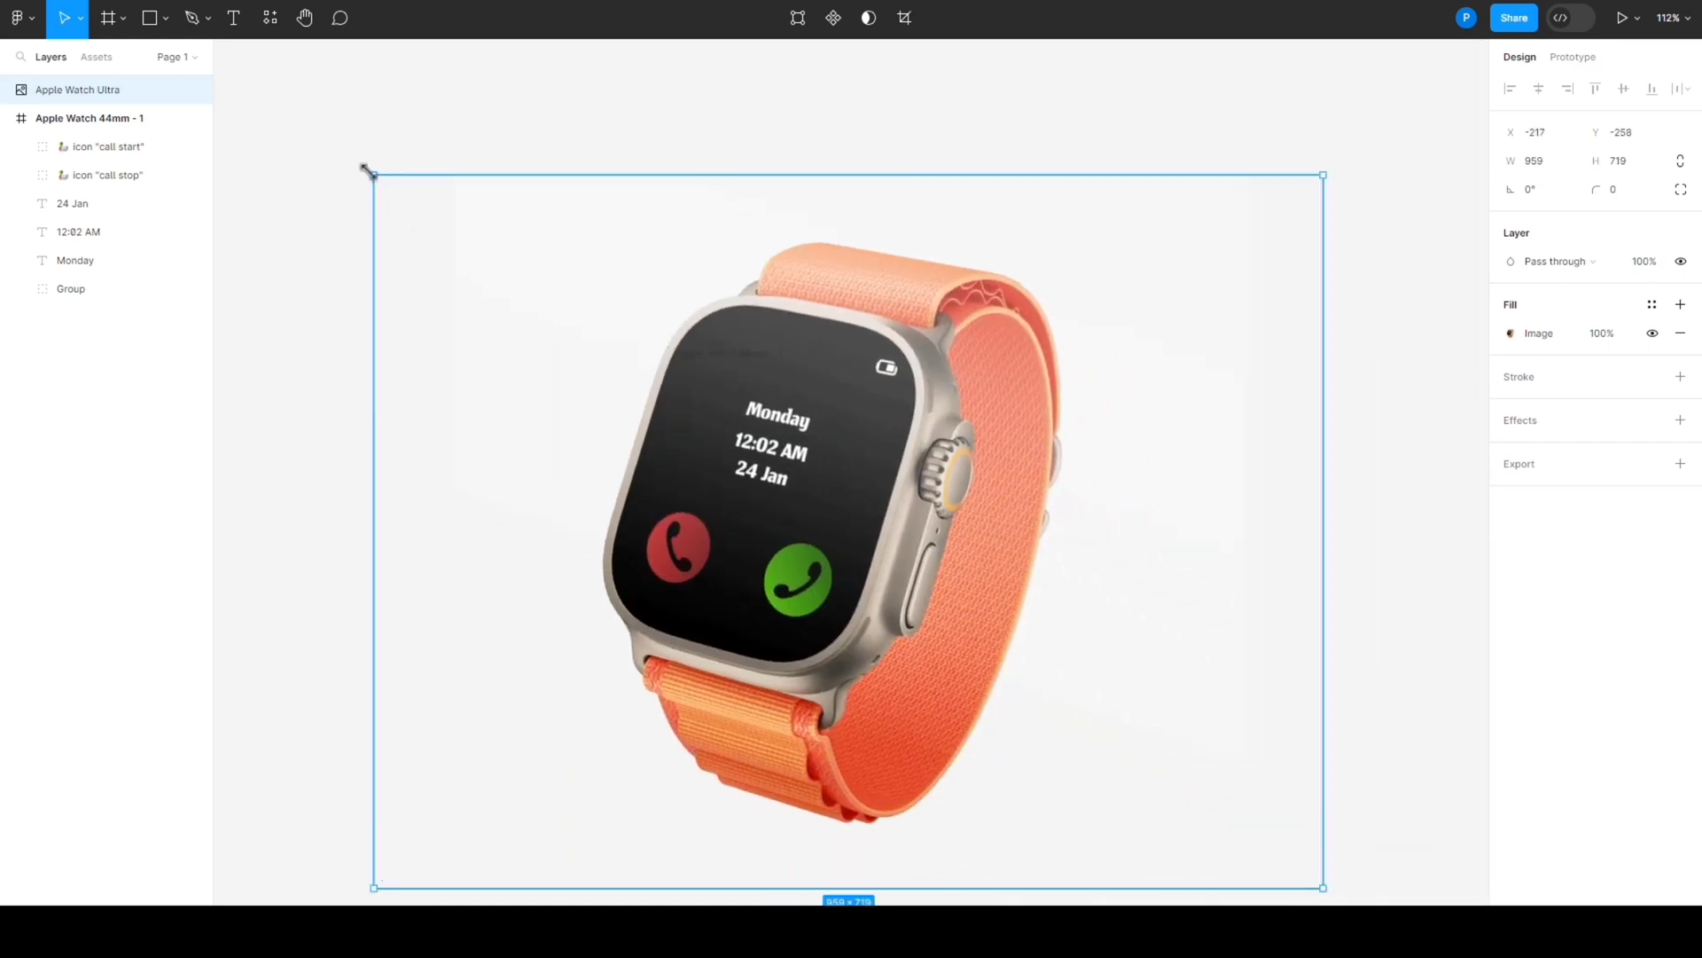
drag(370, 173, 852, 589)
drag(1135, 749, 510, 493)
- Move the whole Apple Watch 44mm - 1 frame farther right, leaving a wide gap beside the mockup image
drag(750, 301, 705, 594)
click(98, 118)
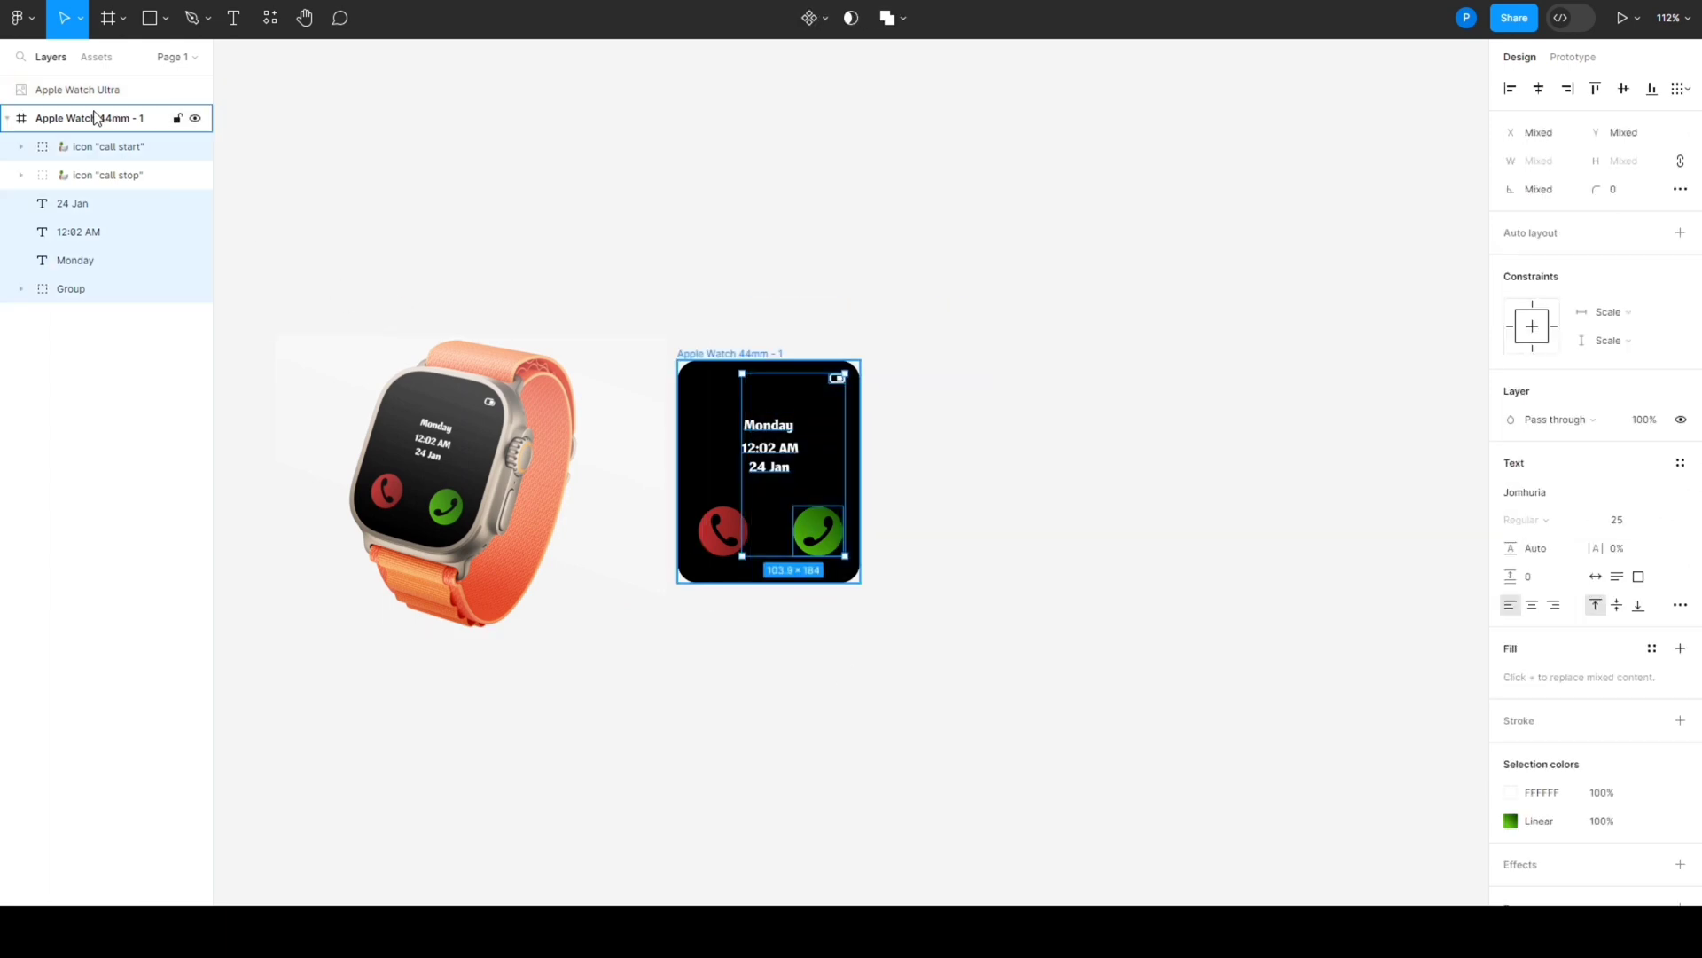
drag(850, 491, 1254, 486)
- Shift the Apple Watch Ultra image toward the watch frame, enlarge it, center it vertically beside the frame, and deselect it
click(534, 437)
drag(535, 437, 586, 467)
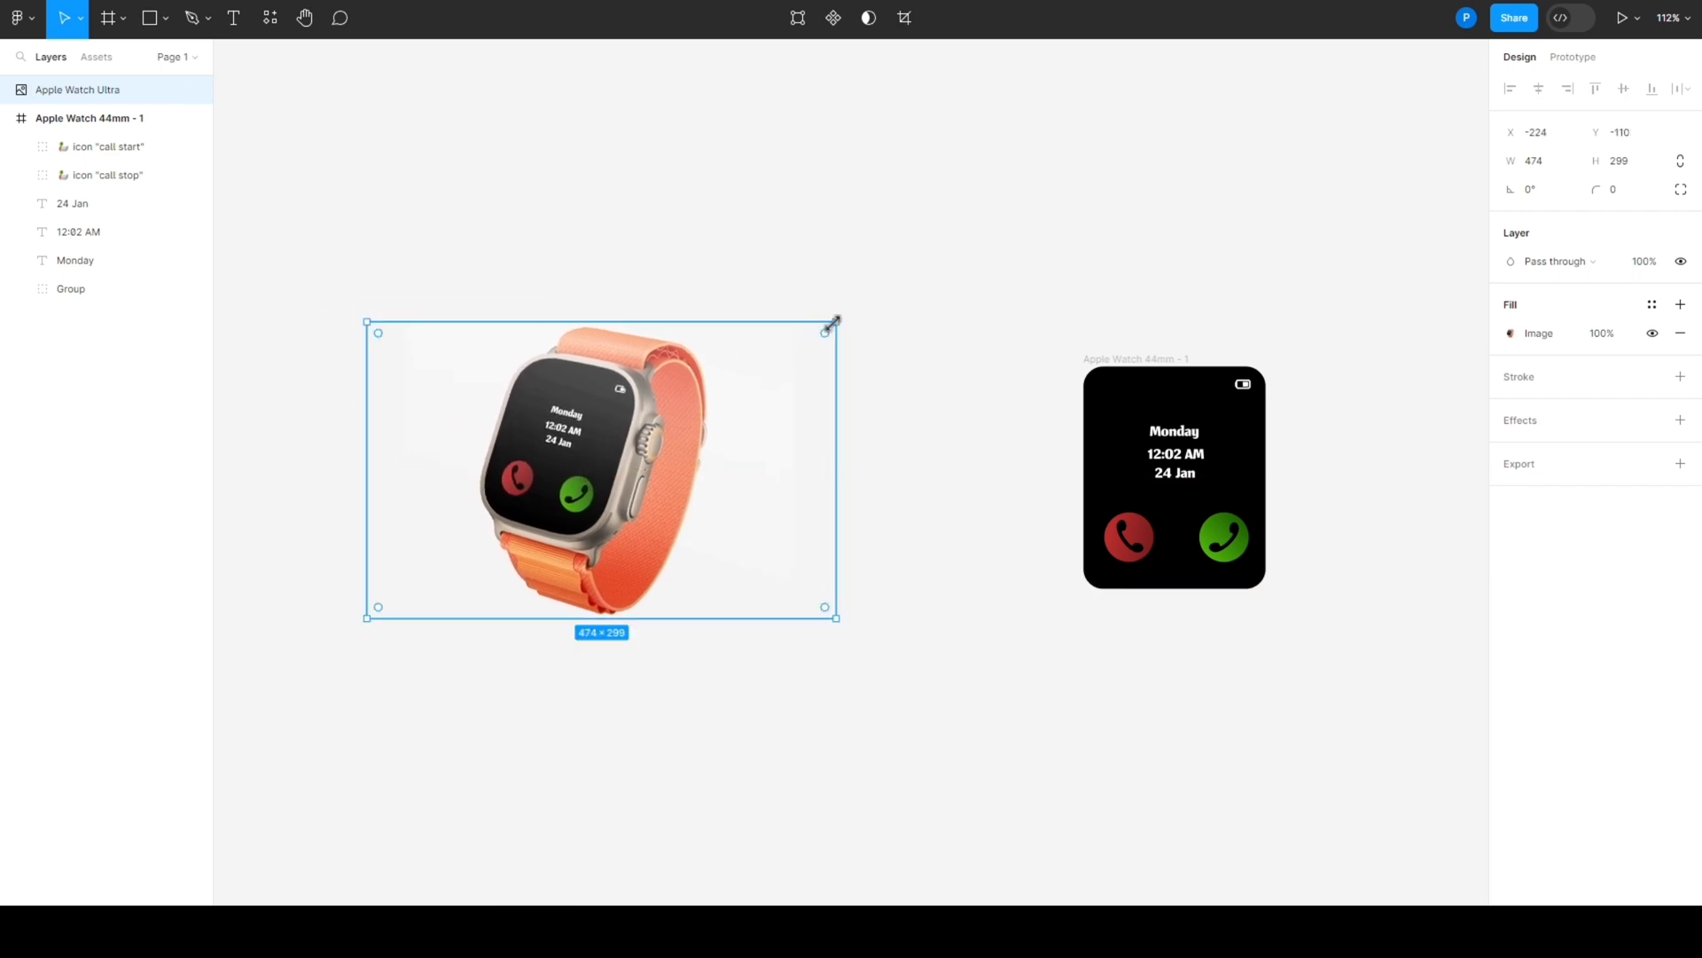
drag(833, 322, 1009, 234)
drag(667, 432, 624, 522)
click(766, 293)
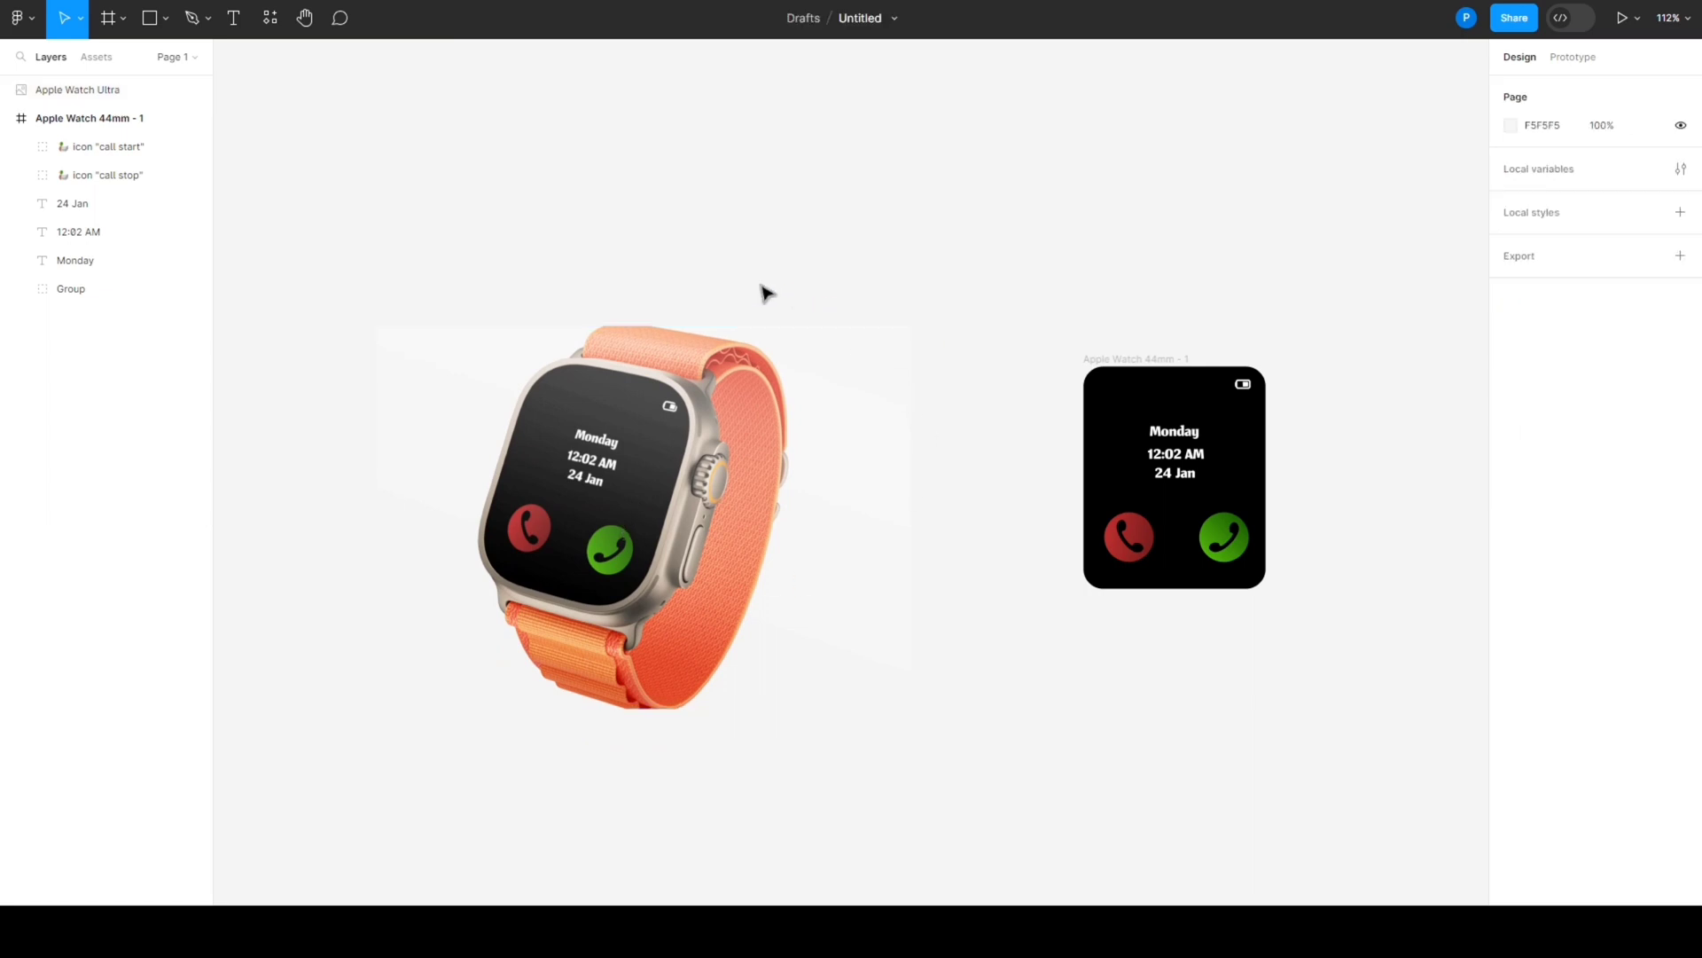